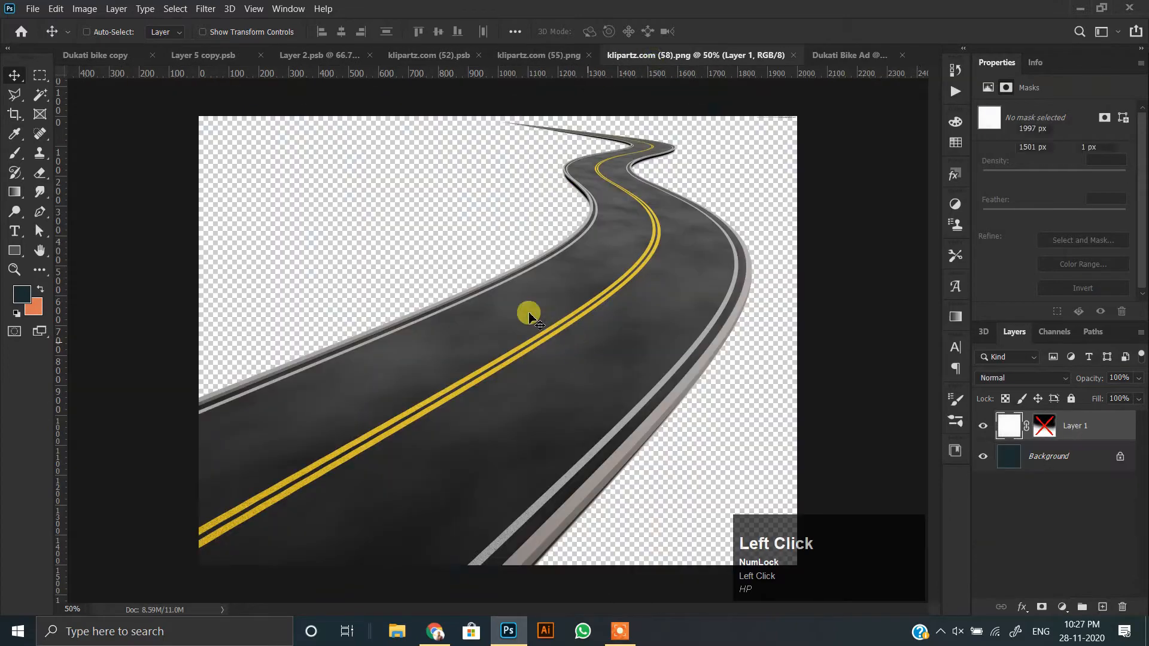
Flip the road image horizontally and apply the transform.
{"action": "key", "text": "ctrl+t"}
{"action": "right_click", "coordinate": [495, 340]}
{"action": "left_click", "coordinate": [546, 587]}
{"action": "double_click", "coordinate": [598, 418]}
Convert the road layer in the Dukati Bike Ad document to a smart object, scaled to about 1259 × 946 px with its visibility off.
{"action": "right_click", "coordinate": [1083, 428]}
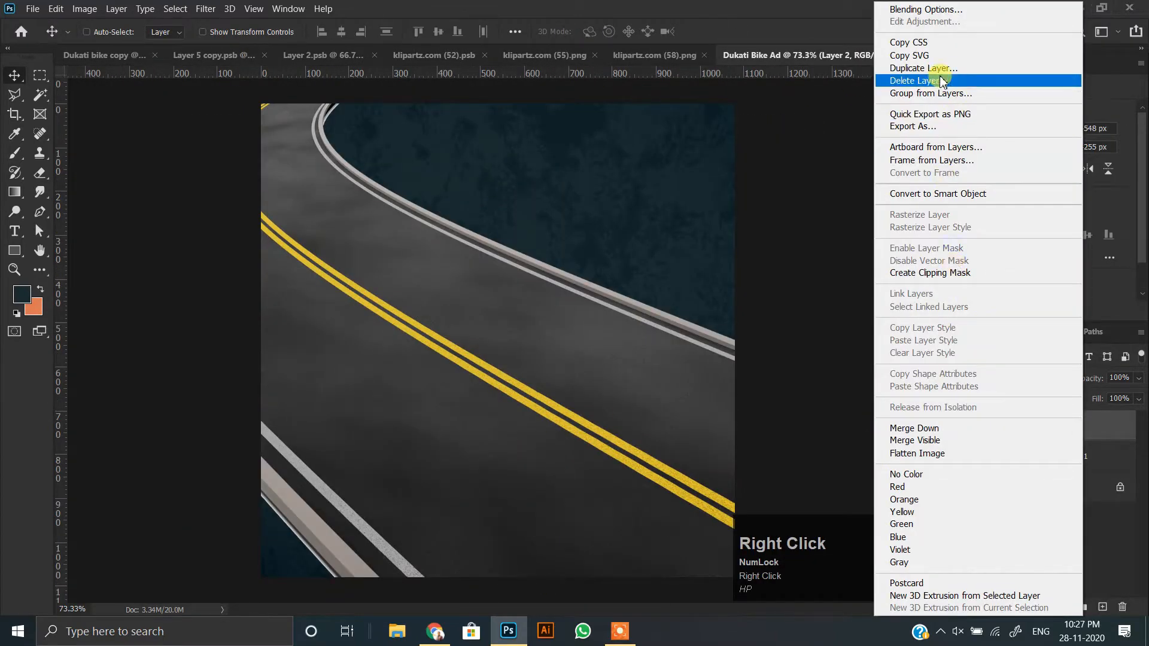
{"action": "left_click", "coordinate": [938, 193]}
{"action": "scroll", "coordinate": [389, 390], "scroll_direction": "down", "scroll_amount": 3}
{"action": "key", "text": "ctrl+t"}
{"action": "left_click_drag", "start_coordinate": [701, 332], "coordinate": [616, 336]}
{"action": "double_click", "coordinate": [523, 351]}
{"action": "scroll", "coordinate": [495, 352], "scroll_direction": "up", "scroll_amount": 5}
{"action": "left_click", "coordinate": [985, 420]}
Bring the orange image into the Dukati Bike Ad document as a new layer above the road and hide it.
{"action": "left_click", "coordinate": [1077, 430]}
{"action": "left_click", "coordinate": [646, 51]}
{"action": "left_click", "coordinate": [780, 55]}
{"action": "left_click", "coordinate": [613, 257]}
{"action": "left_click", "coordinate": [631, 53]}
{"action": "left_click_drag", "start_coordinate": [374, 353], "coordinate": [494, 359]}
{"action": "left_click", "coordinate": [983, 426]}
Bring the motorcycle smart object klipartz.com (52) into the Dukati Bike Ad document above the other layers.
{"action": "left_click", "coordinate": [656, 58]}
{"action": "left_click", "coordinate": [777, 54]}
{"action": "left_click", "coordinate": [644, 56]}
{"action": "left_click_drag", "start_coordinate": [492, 373], "coordinate": [495, 329]}
Move the motorcycle layer to about X -134 px, Y -9 px on the canvas.
{"action": "scroll", "coordinate": [583, 371], "scroll_direction": "down", "scroll_amount": 3, "text": "alt"}
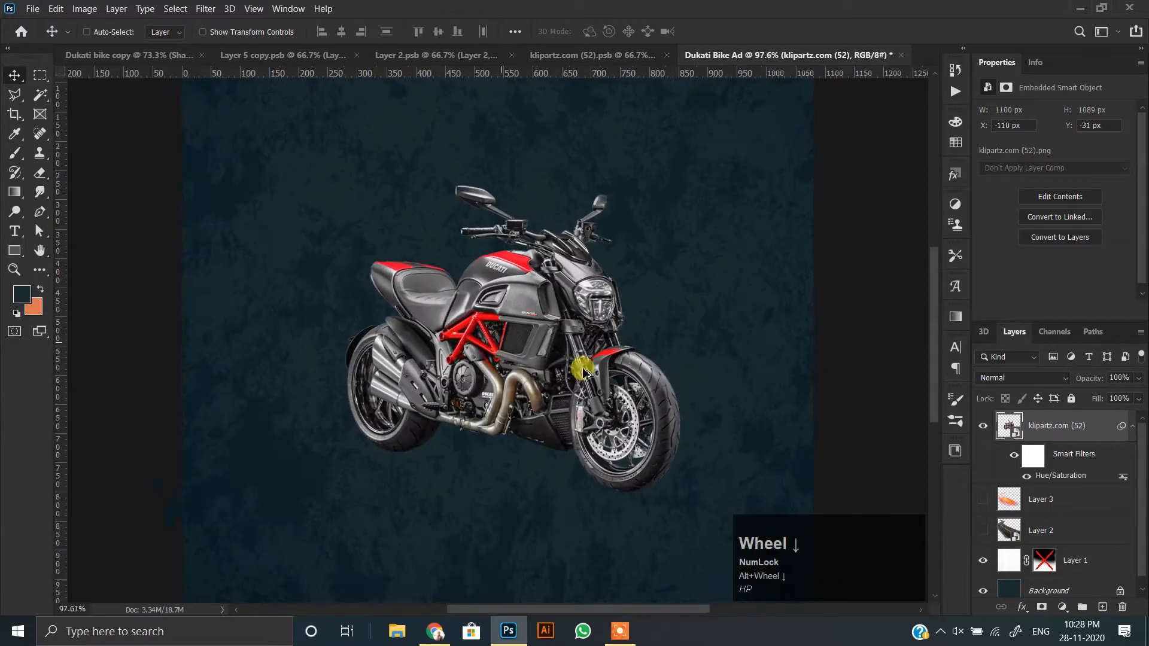
{"action": "scroll", "coordinate": [563, 338], "scroll_direction": "up", "scroll_amount": 2, "text": "alt"}
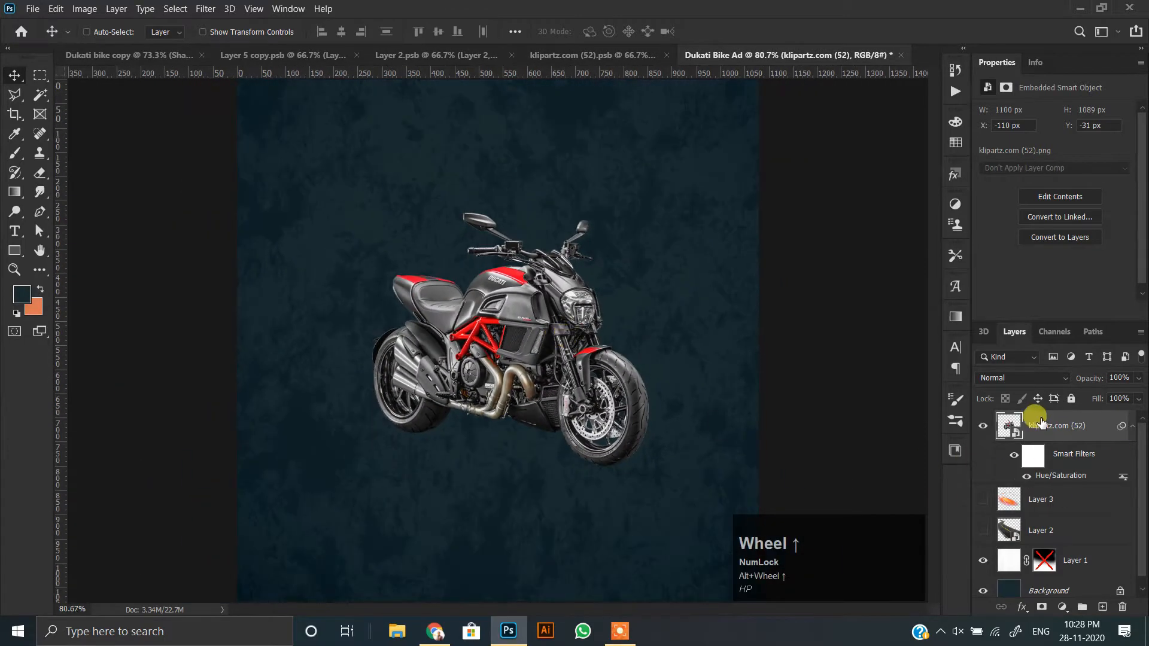
{"action": "scroll", "coordinate": [659, 436], "scroll_direction": "down", "scroll_amount": 1}
{"action": "left_click_drag", "start_coordinate": [560, 359], "coordinate": [561, 371]}
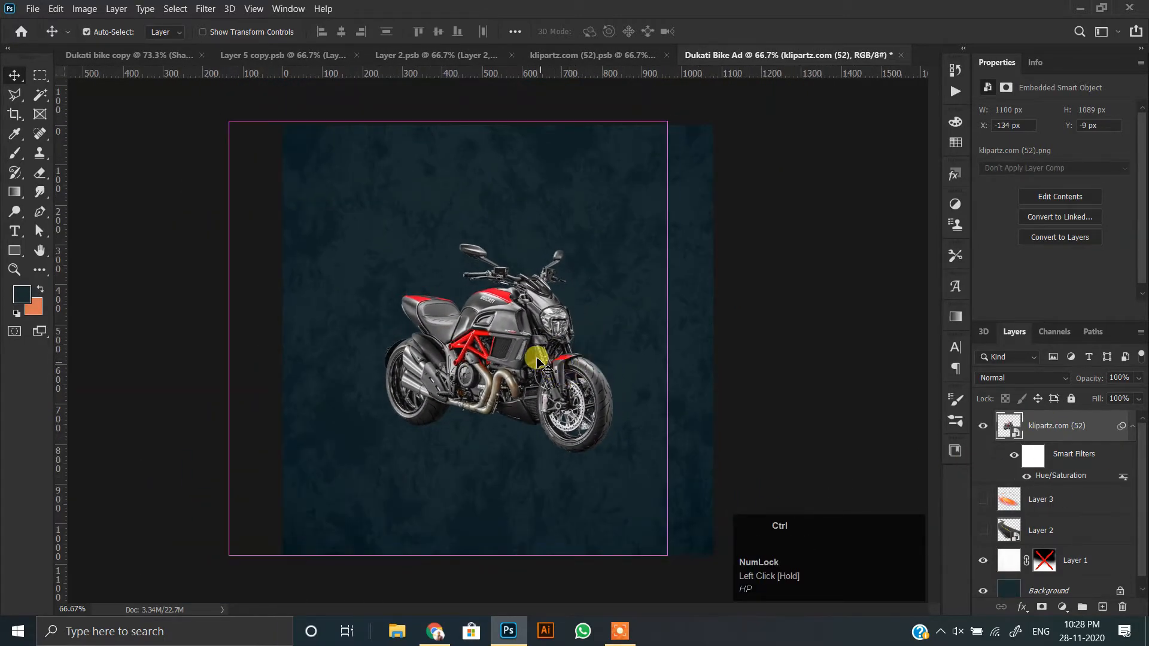
{"action": "scroll", "coordinate": [539, 359], "scroll_direction": "down", "scroll_amount": 1, "text": "alt"}
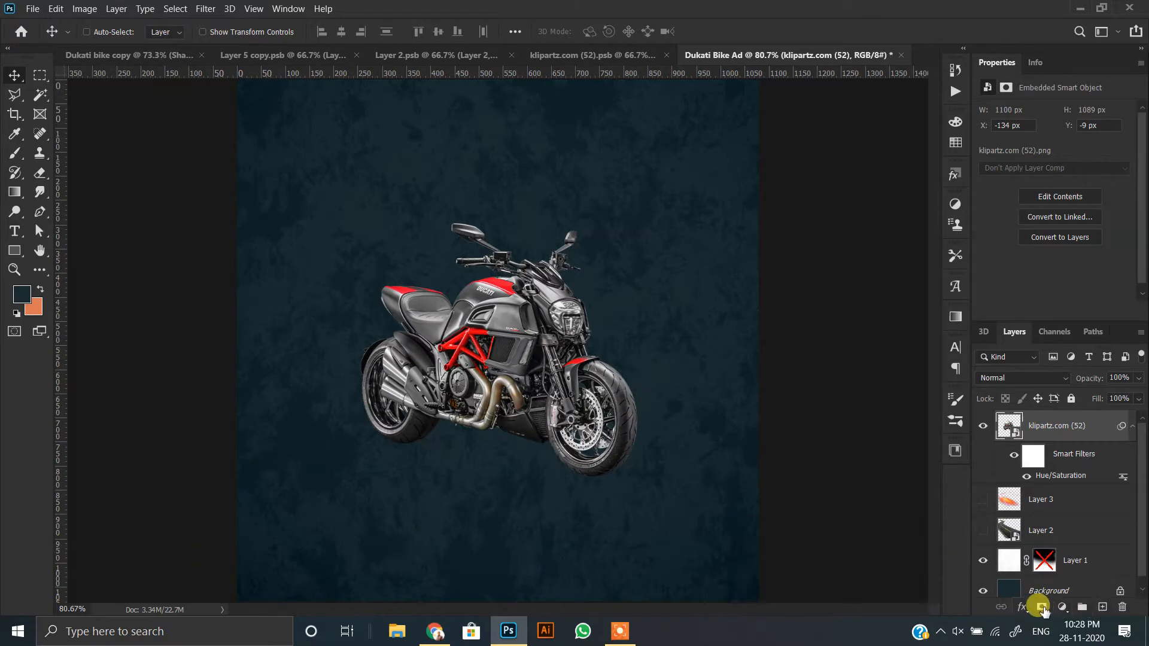
Add a Levels adjustment clipped to the motorcycle with input levels 11, 0.88 and 249.
{"action": "left_click", "coordinate": [1062, 607]}
{"action": "left_click", "coordinate": [1055, 443]}
{"action": "left_click_drag", "start_coordinate": [1007, 228], "coordinate": [1012, 231]}
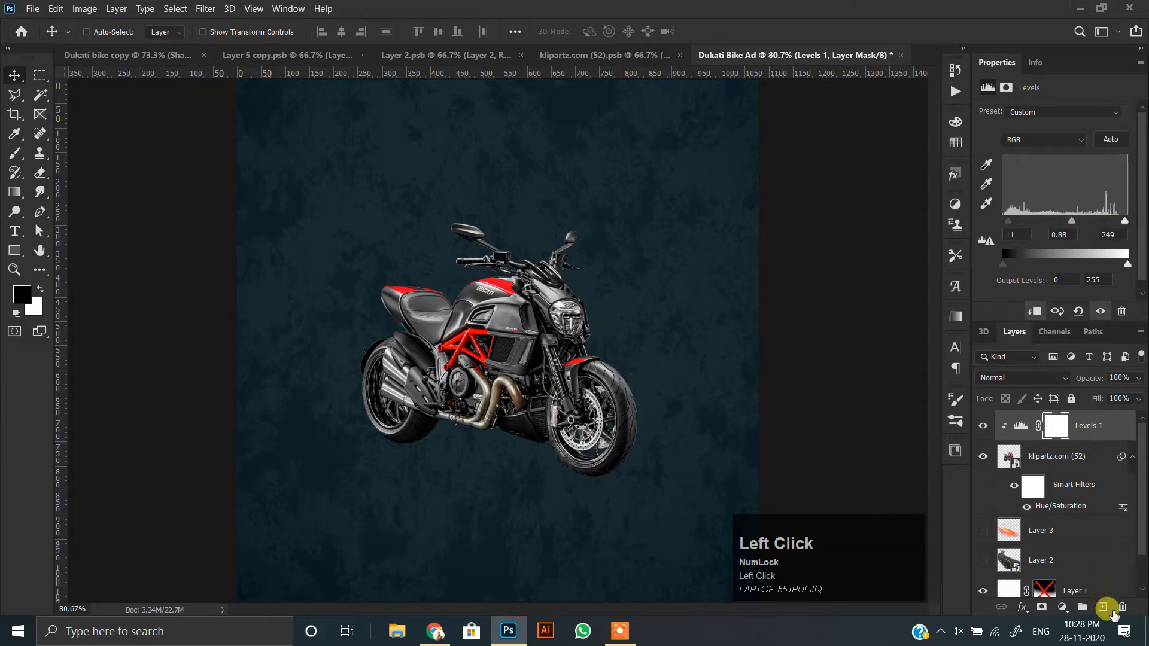
Create a new empty layer above the orange image layer, directly beneath the motorcycle.
{"action": "left_click", "coordinate": [1066, 458]}
{"action": "left_click", "coordinate": [1060, 531]}
{"action": "left_click", "coordinate": [1102, 608]}
{"action": "scroll", "coordinate": [419, 339], "scroll_direction": "up", "scroll_amount": 2}
{"action": "scroll", "coordinate": [431, 339], "scroll_direction": "down", "scroll_amount": 3}
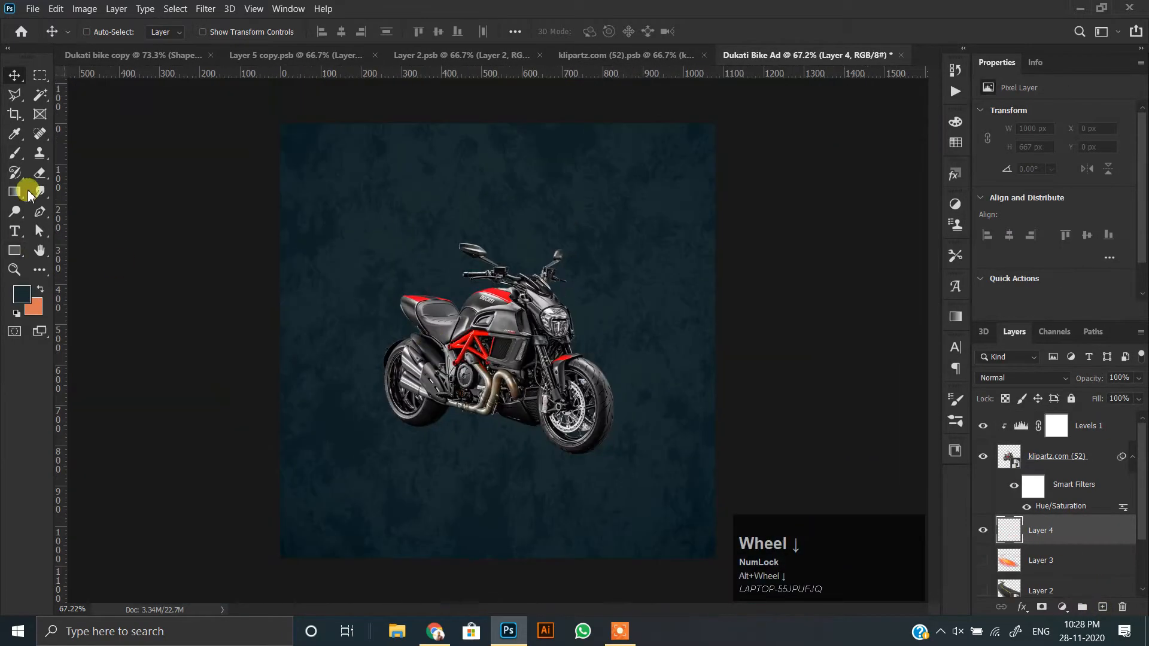
Set the painting colour to black and paint one soft round spot about 650 px across on the new layer.
{"action": "left_click", "coordinate": [15, 154]}
{"action": "left_click", "coordinate": [34, 309]}
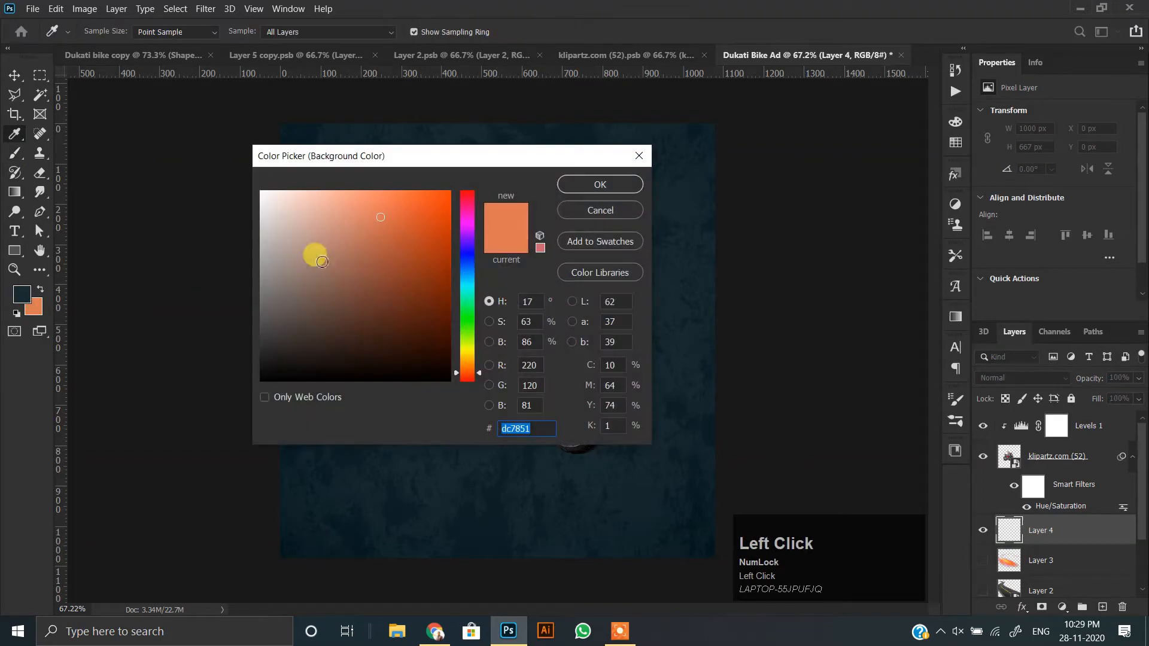
{"action": "left_click_drag", "start_coordinate": [314, 256], "coordinate": [260, 389]}
{"action": "left_click", "coordinate": [581, 181]}
{"action": "key", "text": "x"}
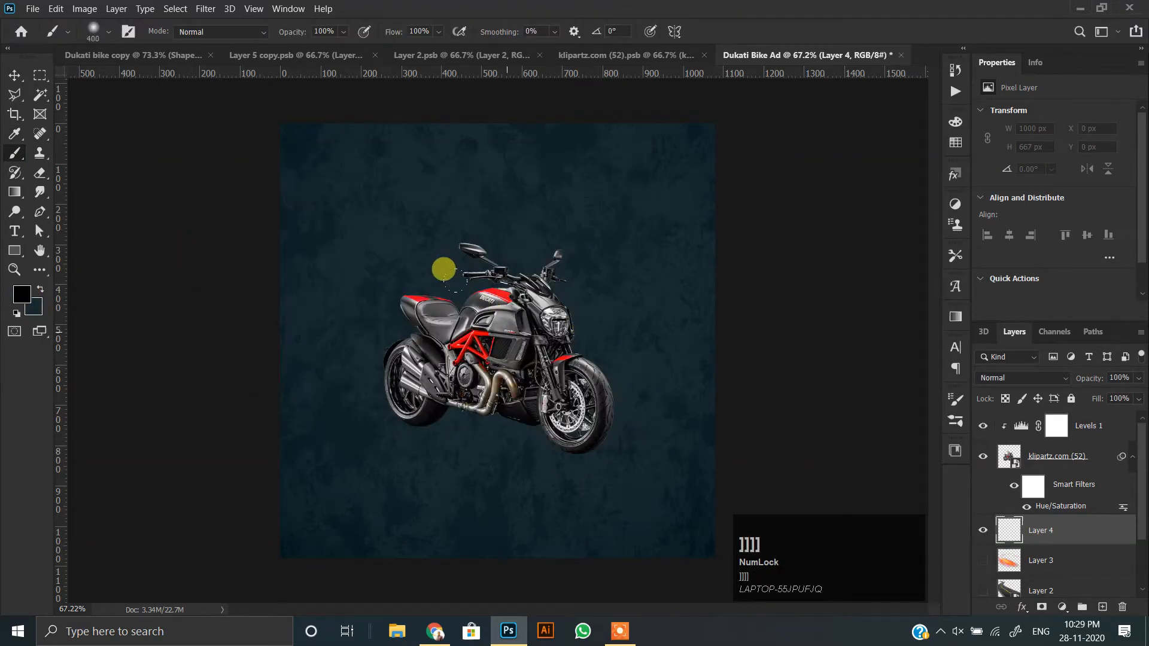
Flatten and skew the black spot into a shadow about 639 × 186 px under the motorcycle's front tyre.
{"action": "left_click", "coordinate": [14, 77]}
{"action": "left_click_drag", "start_coordinate": [529, 329], "coordinate": [505, 281]}
{"action": "key", "text": "ctrl+t"}
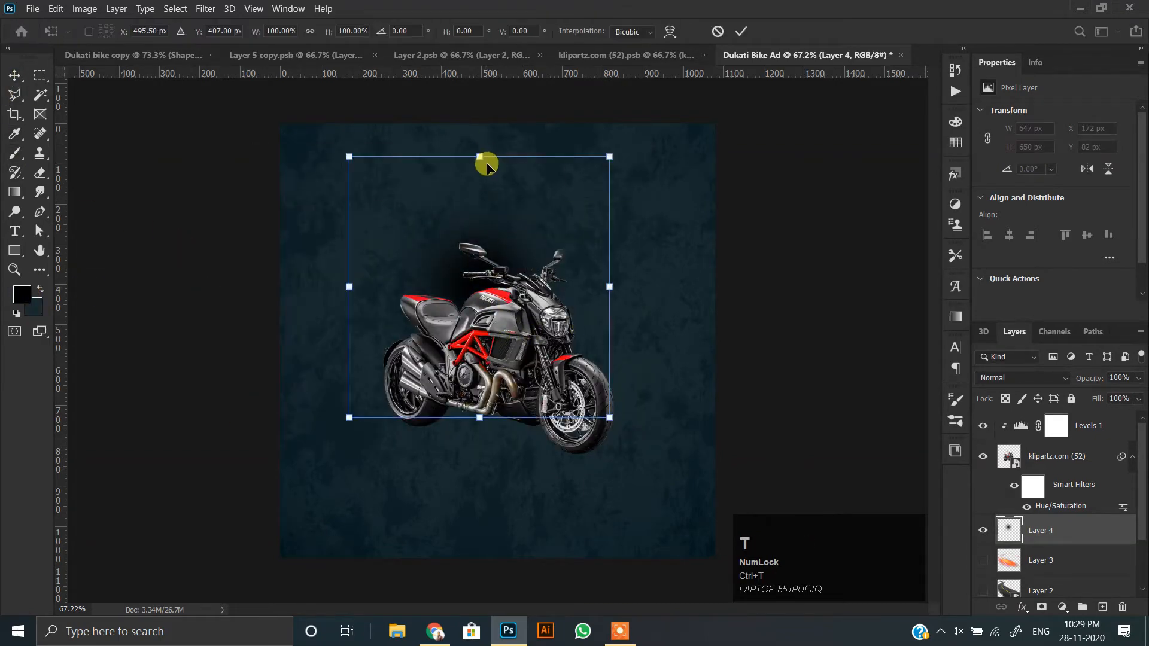
{"action": "left_click_drag", "start_coordinate": [480, 157], "coordinate": [482, 391]}
{"action": "left_click_drag", "start_coordinate": [349, 466], "coordinate": [347, 400]}
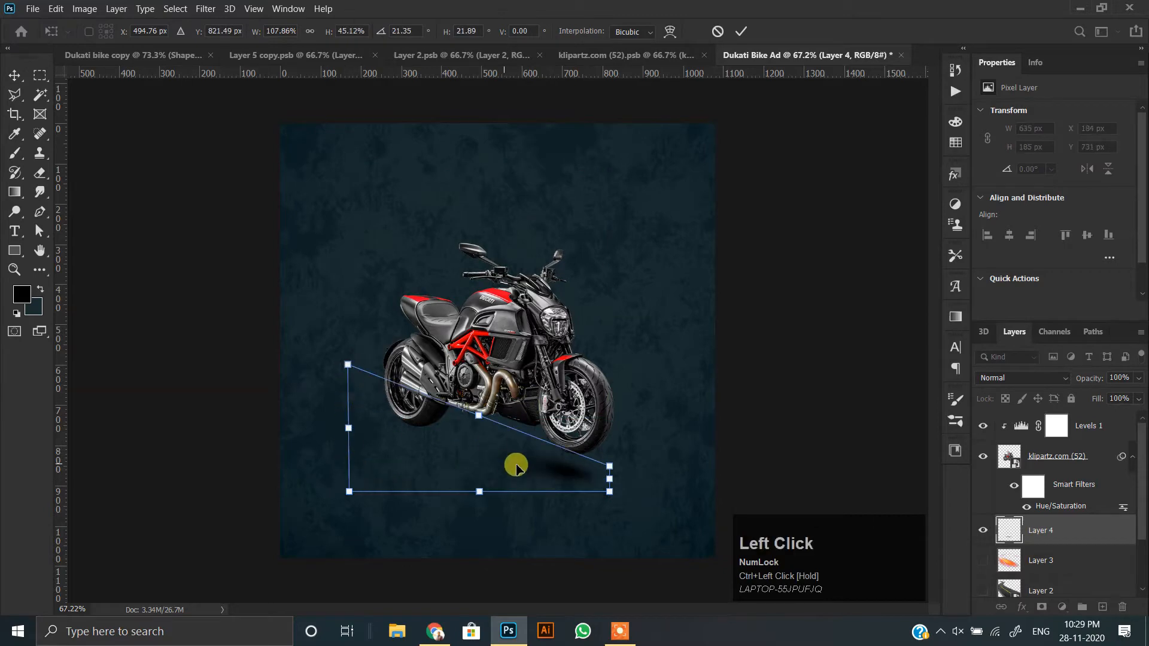
{"action": "left_click_drag", "start_coordinate": [507, 466], "coordinate": [518, 450]}
Distort the shadow to about 807 × 186 px beneath the front tyre and move its layer to the top of the stack.
{"action": "scroll", "coordinate": [561, 460], "scroll_direction": "up", "scroll_amount": 5}
{"action": "key", "text": "ctrl+t"}
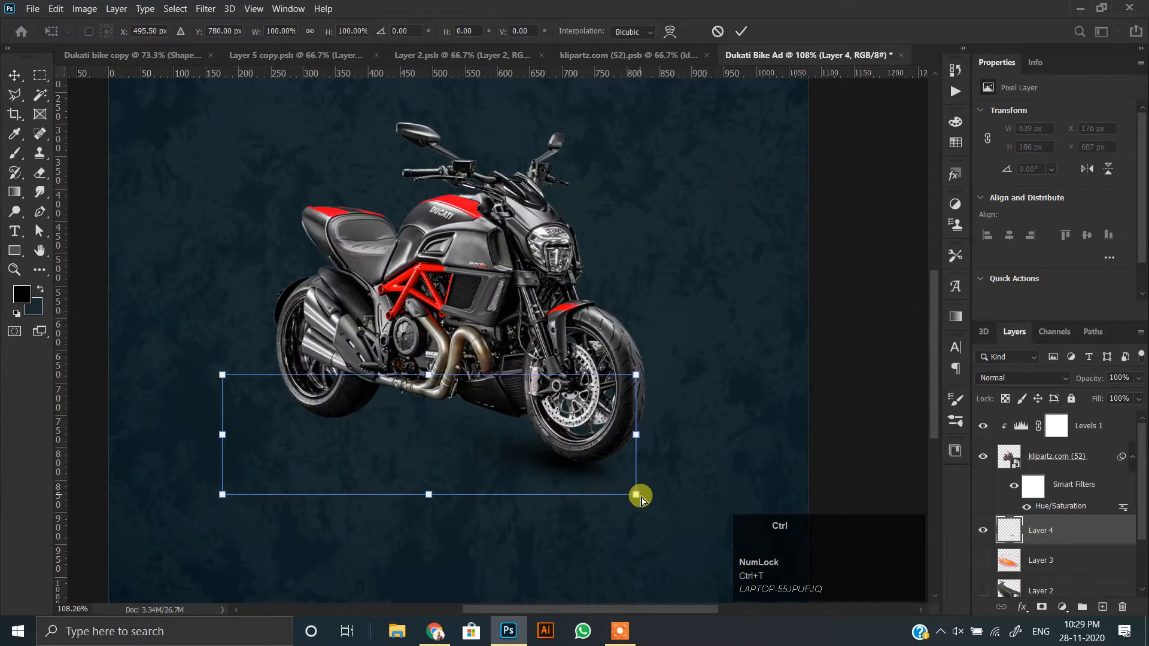
{"action": "left_click_drag", "start_coordinate": [637, 493], "coordinate": [640, 463]}
{"action": "left_click_drag", "start_coordinate": [589, 427], "coordinate": [582, 451]}
{"action": "left_click_drag", "start_coordinate": [216, 458], "coordinate": [109, 456], "text": "shift"}
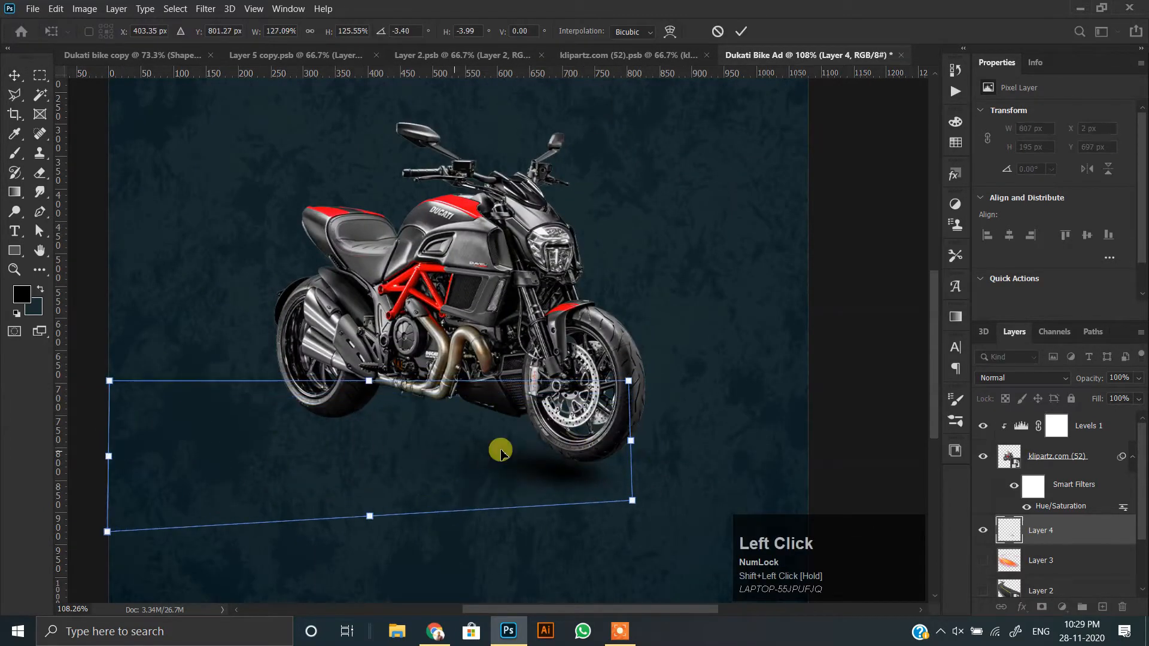
{"action": "left_click_drag", "start_coordinate": [631, 401], "coordinate": [631, 421], "text": "ctrl"}
{"action": "mouse_move", "coordinate": [565, 467]}
{"action": "left_mouse_down"}
{"action": "mouse_move", "coordinate": [559, 444]}
{"action": "mouse_move", "coordinate": [556, 453]}
{"action": "left_mouse_up"}
{"action": "double_click", "coordinate": [556, 454]}
{"action": "left_click_drag", "start_coordinate": [1062, 419], "coordinate": [1060, 422]}
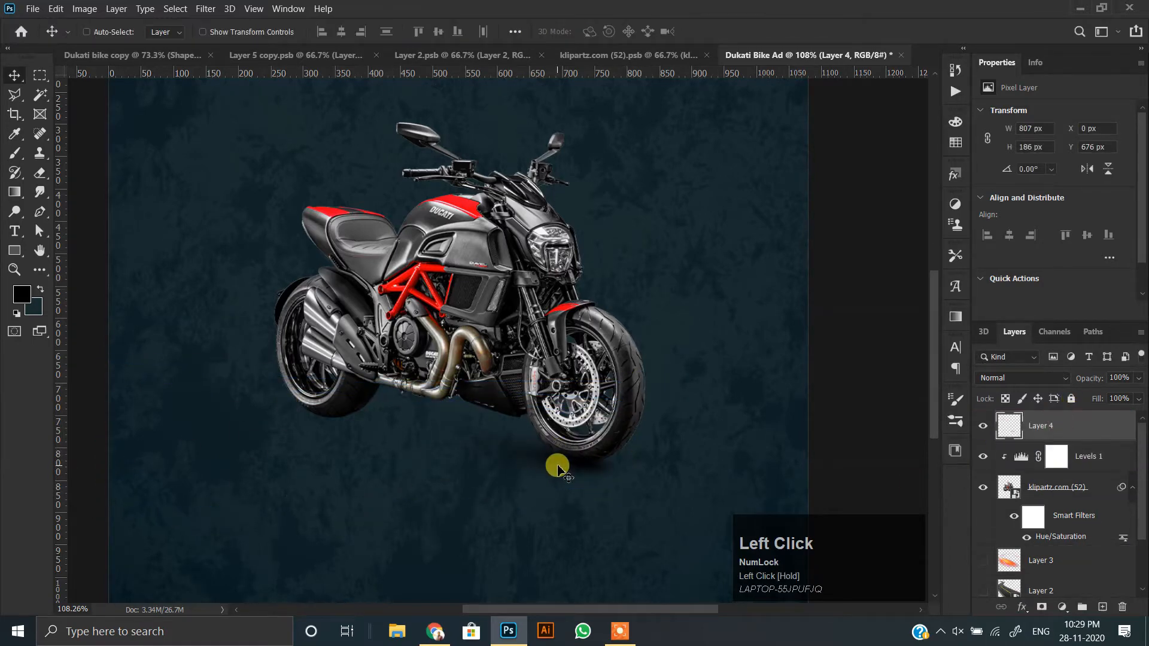
Stretch the front tyre shadow into a thin strip about 1181 × 129 px along the ground.
{"action": "scroll", "coordinate": [555, 464], "scroll_direction": "up", "scroll_amount": 3}
{"action": "key", "text": "ctrl+t"}
{"action": "left_click_drag", "start_coordinate": [313, 334], "coordinate": [312, 390]}
{"action": "left_click_drag", "start_coordinate": [547, 476], "coordinate": [546, 467]}
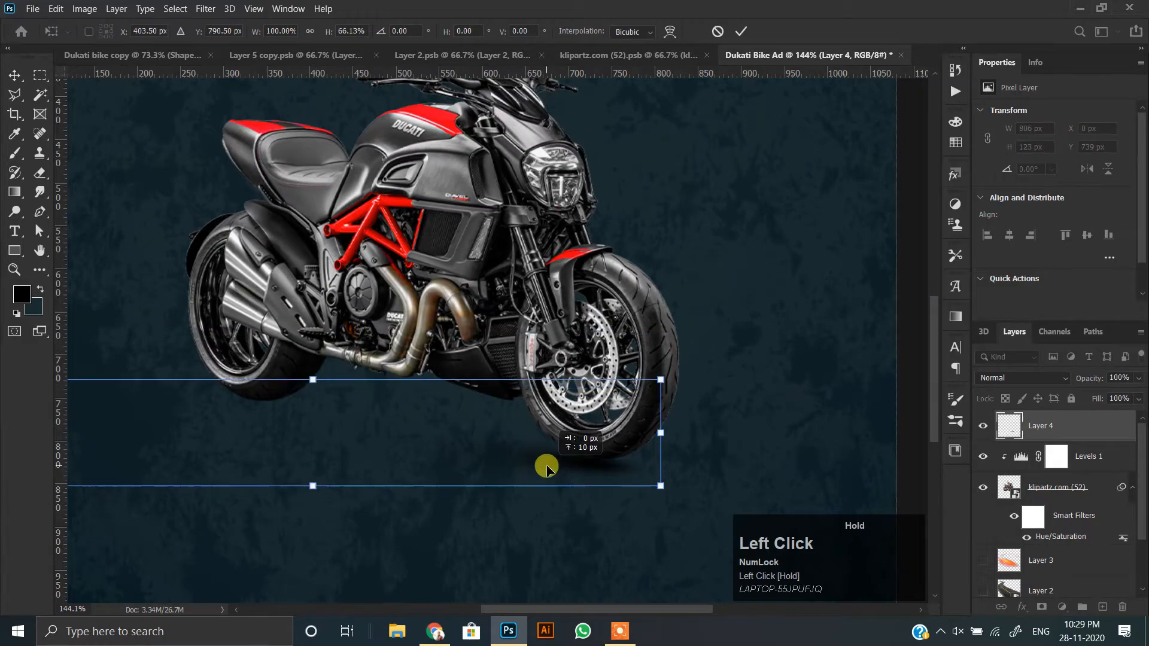
{"action": "scroll", "coordinate": [665, 462], "scroll_direction": "down", "scroll_amount": 6}
{"action": "left_click_drag", "start_coordinate": [618, 480], "coordinate": [554, 477], "text": "alt+shift"}
{"action": "scroll", "coordinate": [581, 468], "scroll_direction": "up", "scroll_amount": 8}
{"action": "scroll", "coordinate": [544, 360], "scroll_direction": "down", "scroll_amount": 3}
{"action": "left_click_drag", "start_coordinate": [164, 323], "coordinate": [164, 367]}
{"action": "left_click_drag", "start_coordinate": [503, 441], "coordinate": [497, 423]}
{"action": "key", "text": "Return"}
Shift the shadow slightly so it sits directly against the bottom of the front tyre.
{"action": "scroll", "coordinate": [615, 462], "scroll_direction": "up", "scroll_amount": 5}
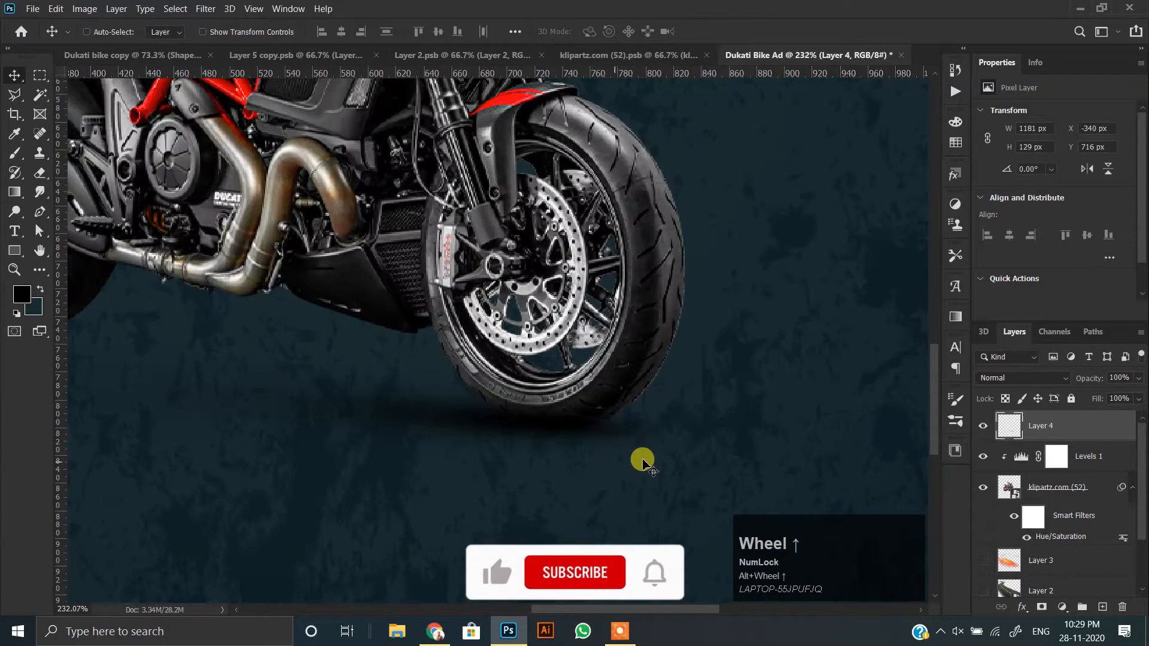
{"action": "left_click_drag", "start_coordinate": [357, 402], "coordinate": [357, 409]}
{"action": "scroll", "coordinate": [512, 395], "scroll_direction": "down", "scroll_amount": 9}
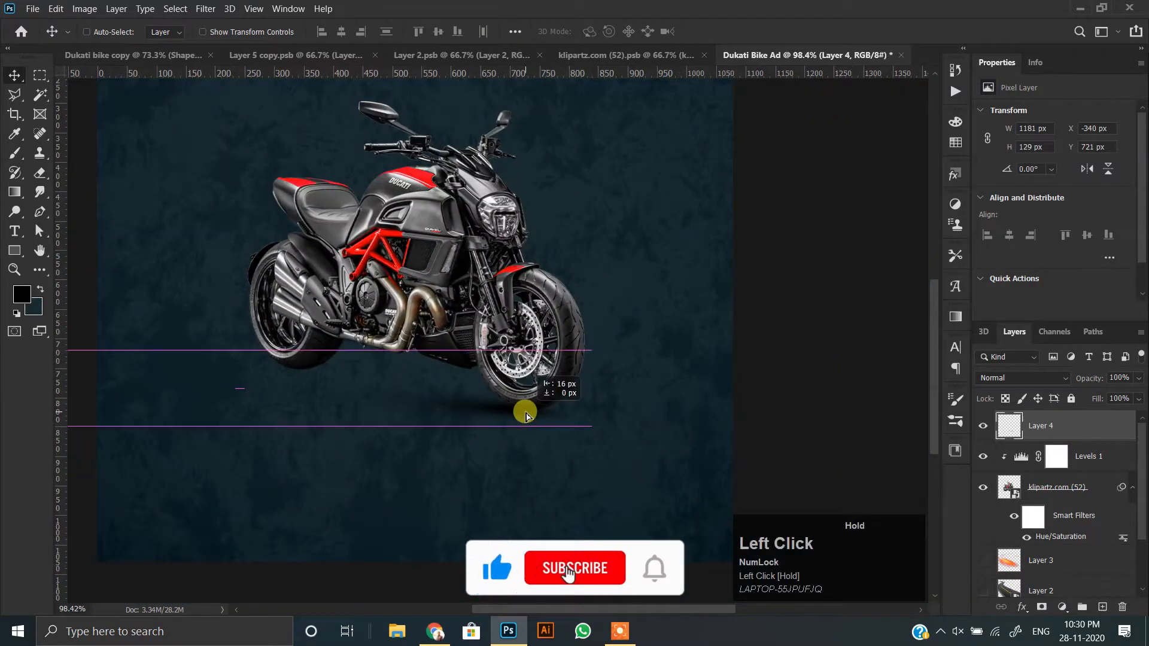
{"action": "scroll", "coordinate": [454, 409], "scroll_direction": "up", "scroll_amount": 3}
Duplicate the front tyre shadow and place the copy under the rear tyre at about X -724 px, Y 657 px.
{"action": "left_click_drag", "start_coordinate": [537, 419], "coordinate": [369, 385]}
{"action": "scroll", "coordinate": [392, 392], "scroll_direction": "up", "scroll_amount": 5}
{"action": "scroll", "coordinate": [353, 379], "scroll_direction": "down", "scroll_amount": 5}
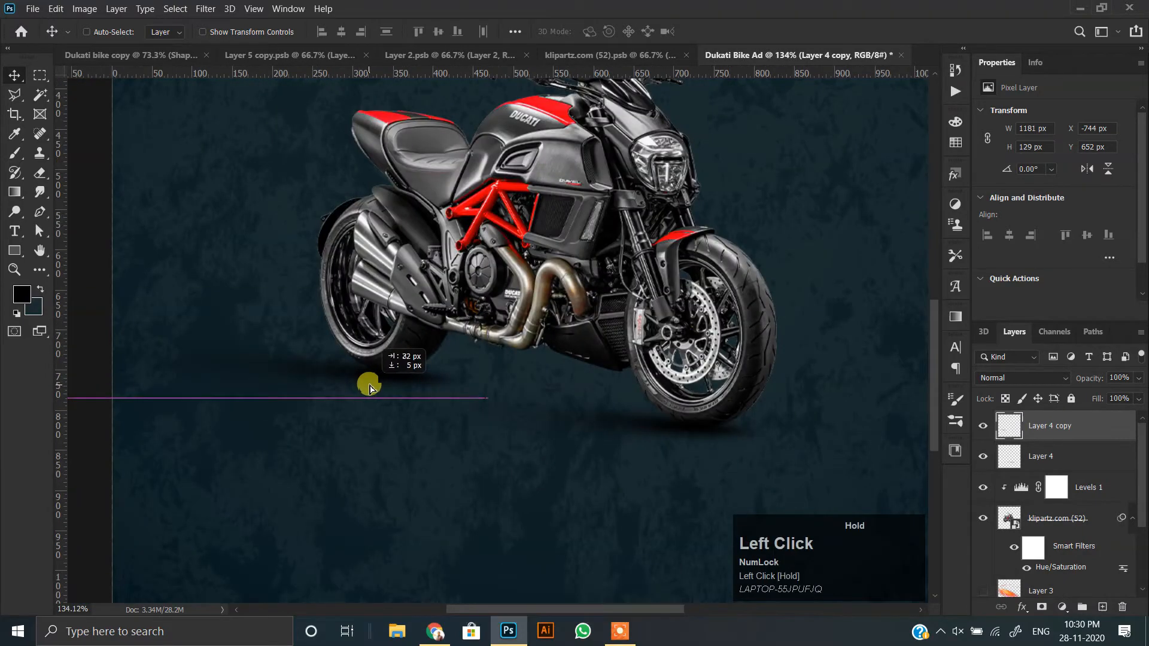
{"action": "scroll", "coordinate": [422, 377], "scroll_direction": "up", "scroll_amount": 6}
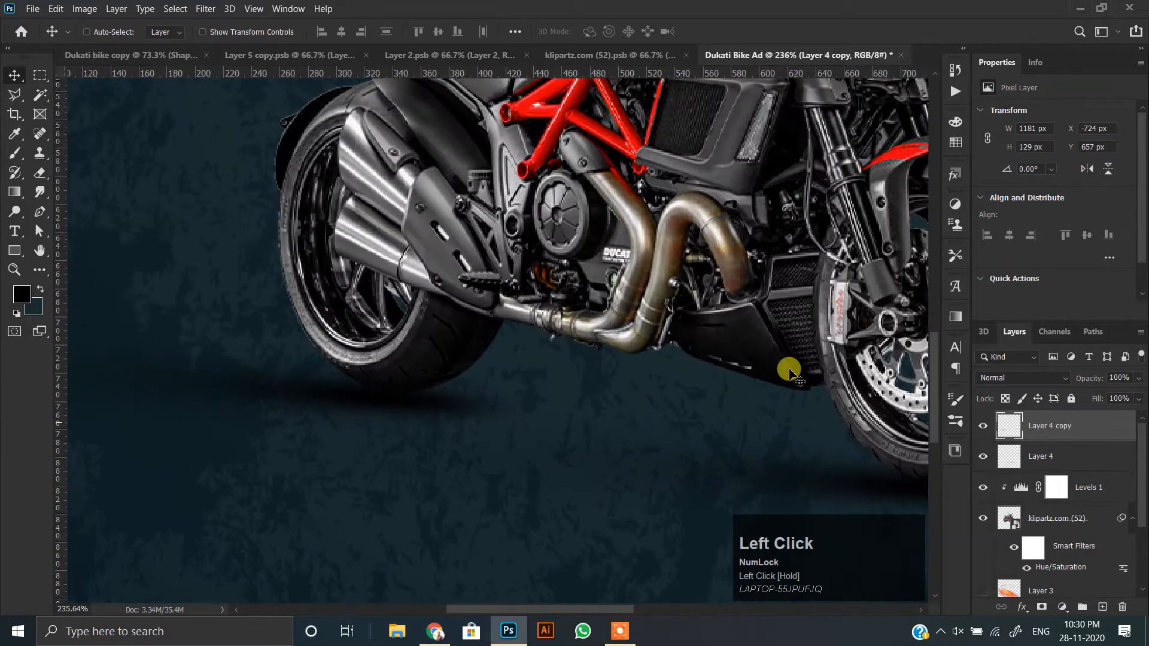
Soften the edge of the rear tyre shadow with the Eraser at 50% opacity and nudge the shadow into place.
{"action": "key", "text": "e"}
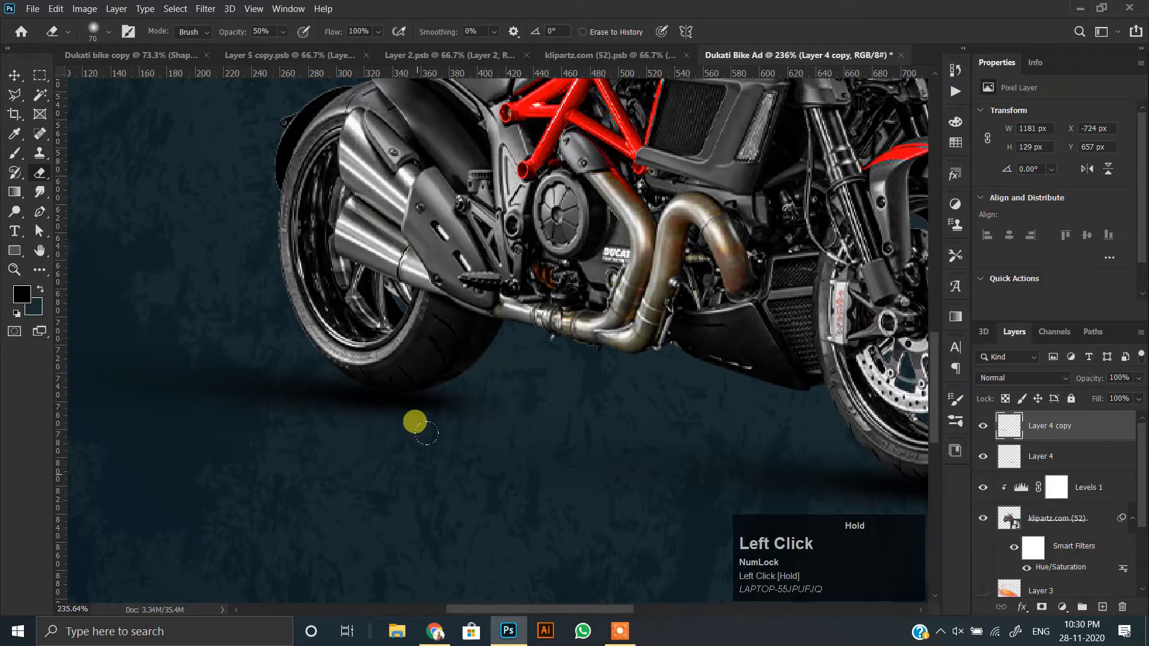
{"action": "left_click", "coordinate": [15, 70]}
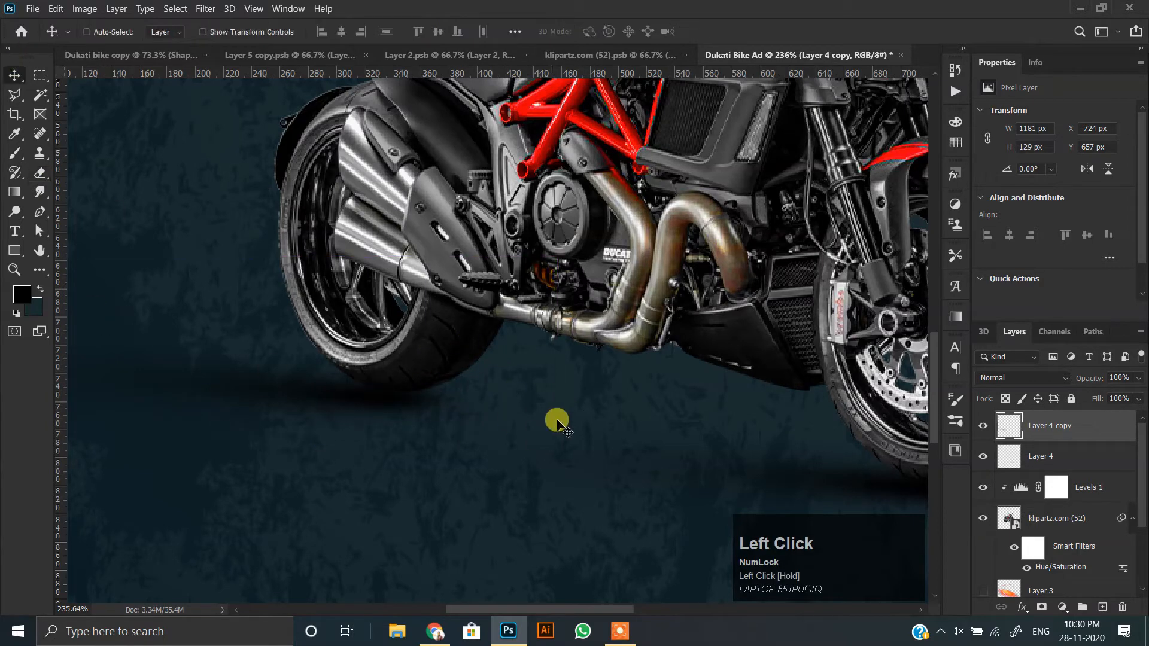
{"action": "scroll", "coordinate": [539, 356], "scroll_direction": "down", "scroll_amount": 4}
{"action": "left_click", "coordinate": [487, 402]}
{"action": "scroll", "coordinate": [730, 477], "scroll_direction": "up", "scroll_amount": 2}
Nudge the front tyre shadow layer to about X -340 px, Y 720 px.
{"action": "left_click", "coordinate": [1041, 457]}
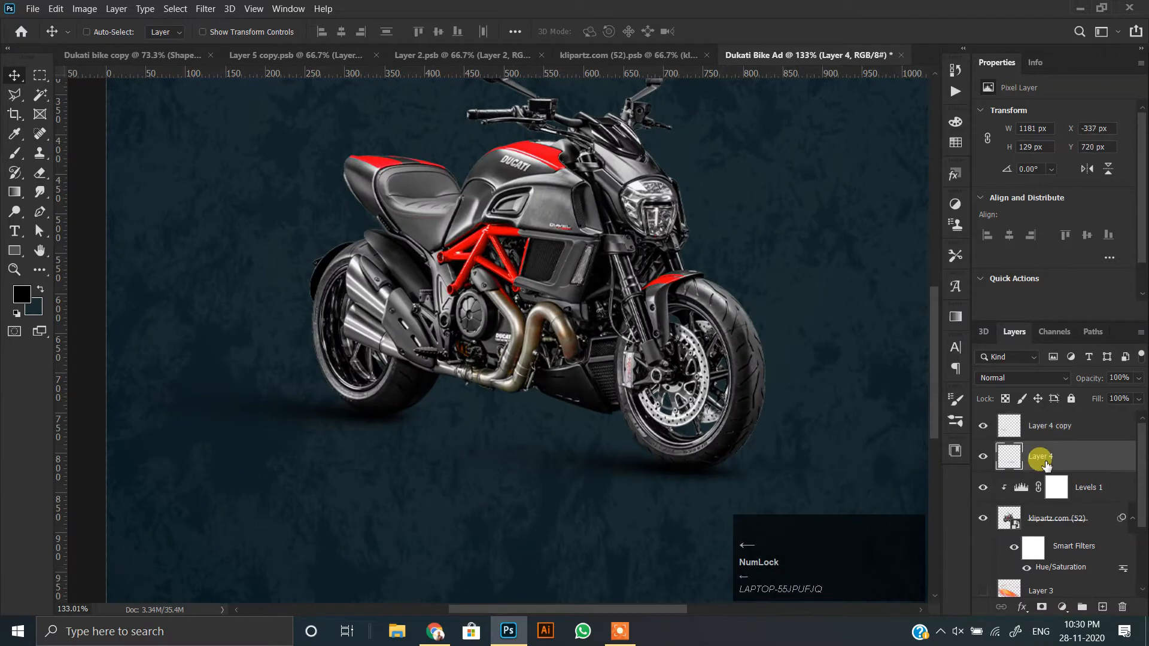
{"action": "scroll", "coordinate": [774, 505], "scroll_direction": "up", "scroll_amount": 6}
{"action": "left_click", "coordinate": [616, 482]}
{"action": "scroll", "coordinate": [623, 479], "scroll_direction": "down", "scroll_amount": 7}
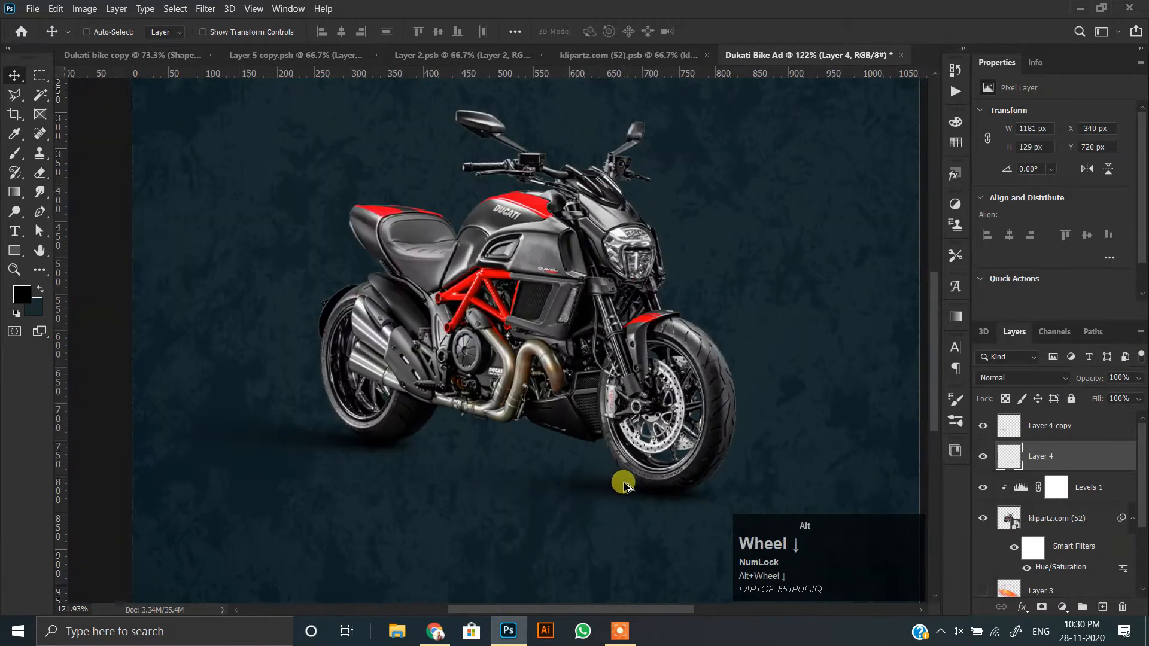
Duplicate the front tyre shadow and stretch the copy into a wide slanted ground shadow under the whole motorcycle.
{"action": "left_click_drag", "start_coordinate": [615, 493], "coordinate": [506, 472]}
{"action": "key", "text": "ctrl+t"}
{"action": "left_click_drag", "start_coordinate": [634, 489], "coordinate": [889, 500]}
{"action": "left_click_drag", "start_coordinate": [771, 498], "coordinate": [555, 493]}
{"action": "left_click_drag", "start_coordinate": [732, 469], "coordinate": [734, 520]}
{"action": "left_click_drag", "start_coordinate": [315, 492], "coordinate": [339, 452]}
{"action": "left_click_drag", "start_coordinate": [508, 461], "coordinate": [486, 471]}
{"action": "key", "text": "Return"}
Reshape the wide ground shadow to about 1861 × 281 px and set its layer opacity to 70%.
{"action": "key", "text": "ctrl+t"}
{"action": "left_click_drag", "start_coordinate": [687, 447], "coordinate": [688, 419]}
{"action": "left_click_drag", "start_coordinate": [481, 480], "coordinate": [499, 459]}
{"action": "key", "text": "Return"}
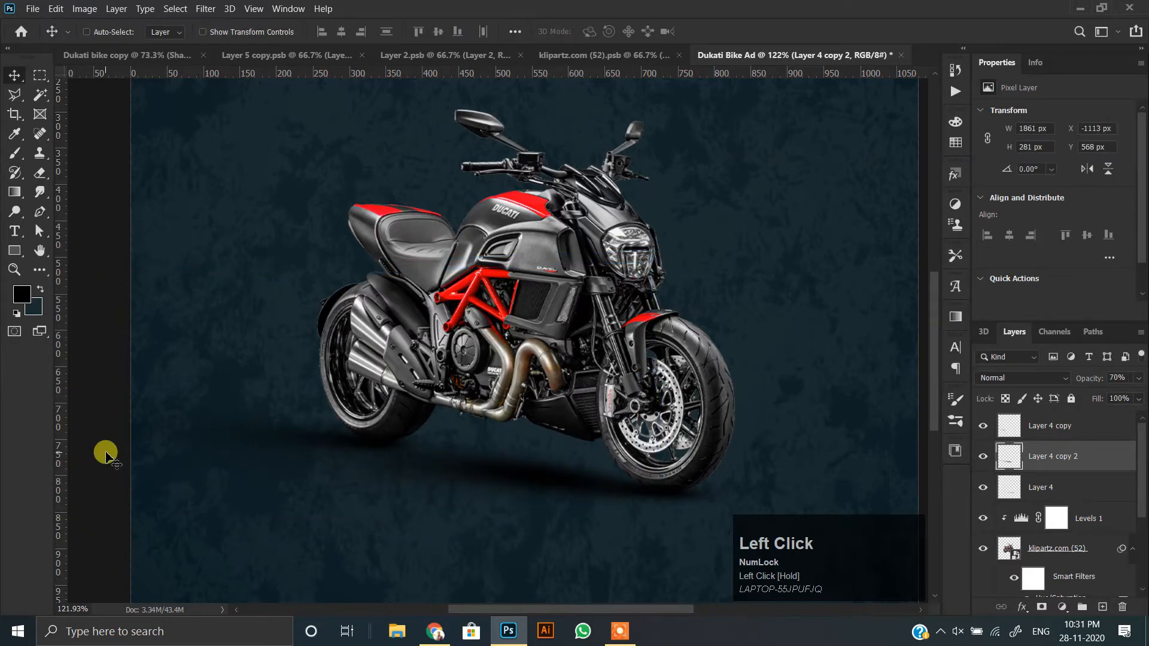
{"action": "scroll", "coordinate": [473, 407], "scroll_direction": "down", "scroll_amount": 4}
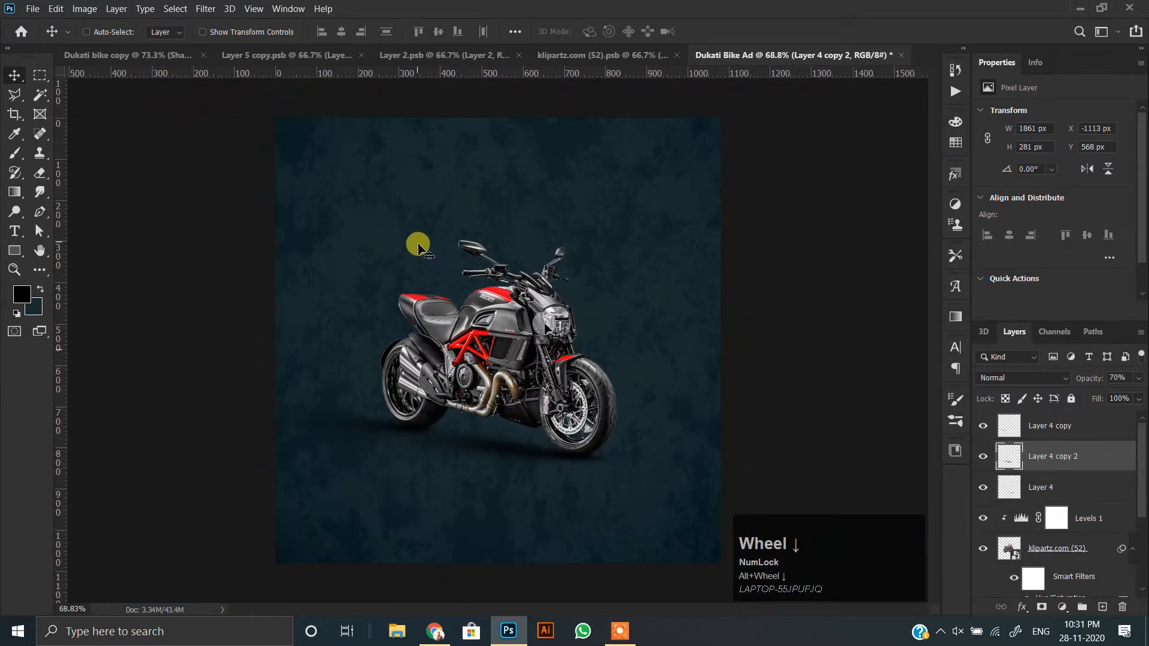
Enable the disabled layer mask on the Linear Burn texture layer above the background.
{"action": "left_click", "coordinate": [418, 246], "text": "ctrl"}
{"action": "left_click", "coordinate": [983, 582]}
{"action": "left_click", "coordinate": [982, 583]}
{"action": "scroll", "coordinate": [534, 333], "scroll_direction": "up", "scroll_amount": 2}
{"action": "left_click", "coordinate": [1045, 583], "text": "shift"}
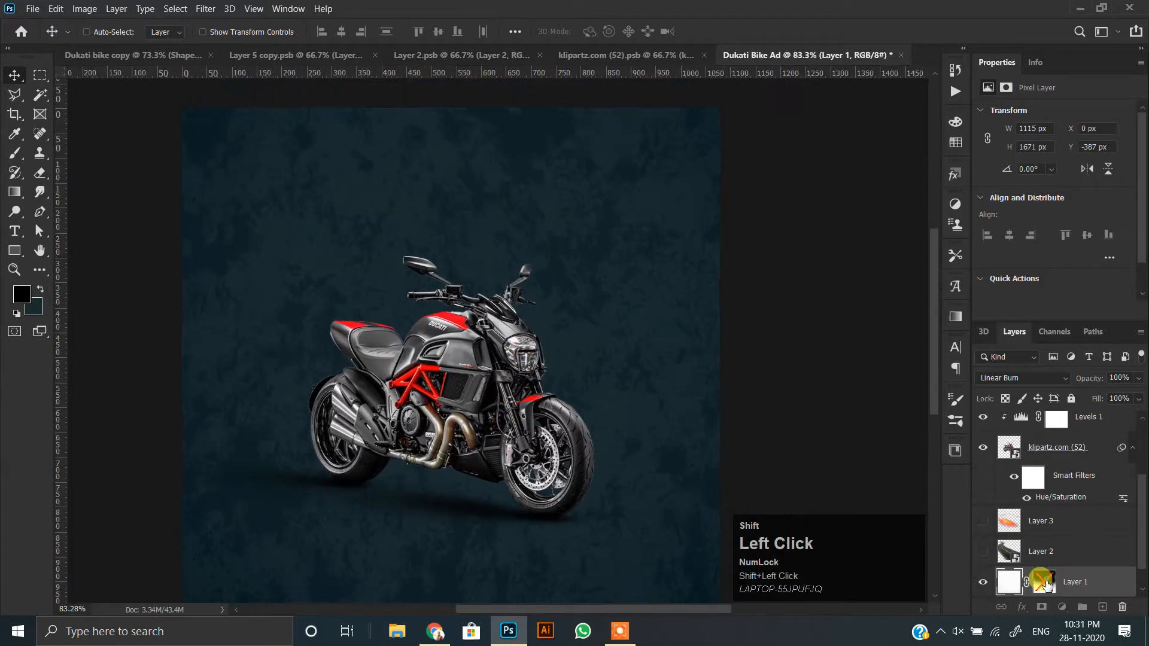
{"action": "left_click", "coordinate": [1045, 583], "text": "shift"}
{"action": "scroll", "coordinate": [514, 407], "scroll_direction": "up", "scroll_amount": 2}
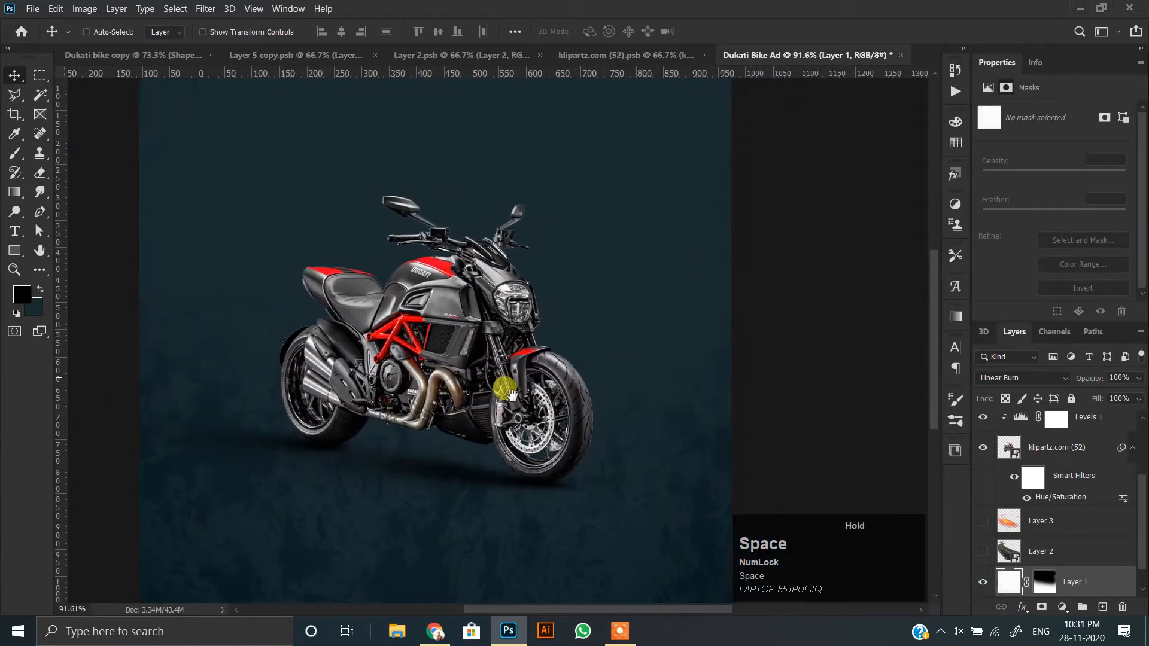
{"action": "left_click_drag", "start_coordinate": [504, 389], "coordinate": [510, 352]}
Select the road layer beneath the motorcycle and make it visible.
{"action": "left_click", "coordinate": [1062, 550]}
{"action": "left_click", "coordinate": [983, 551]}
{"action": "scroll", "coordinate": [467, 415], "scroll_direction": "down", "scroll_amount": 7}
{"action": "scroll", "coordinate": [479, 422], "scroll_direction": "up", "scroll_amount": 3}
{"action": "left_click", "coordinate": [589, 459], "text": "ctrl"}
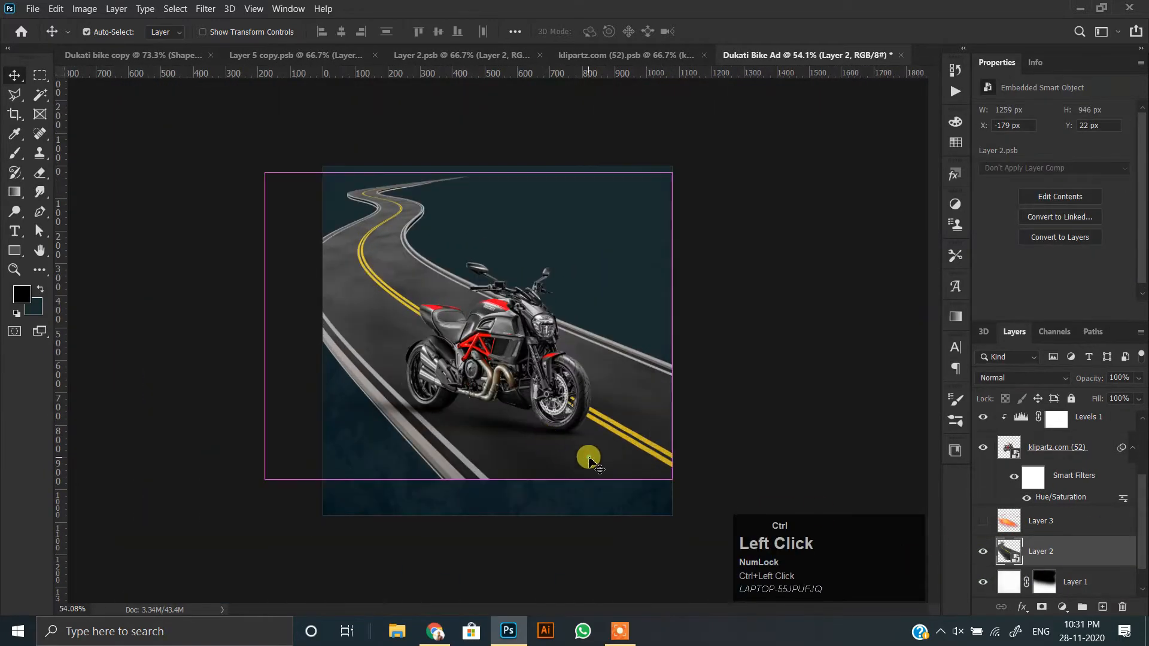
Squash, skew and rotate the road by about -4.91° with Free Transform and lower it beneath the motorcycle's wheels.
{"action": "key", "text": "ctrl+t"}
{"action": "left_click_drag", "start_coordinate": [469, 172], "coordinate": [381, 309]}
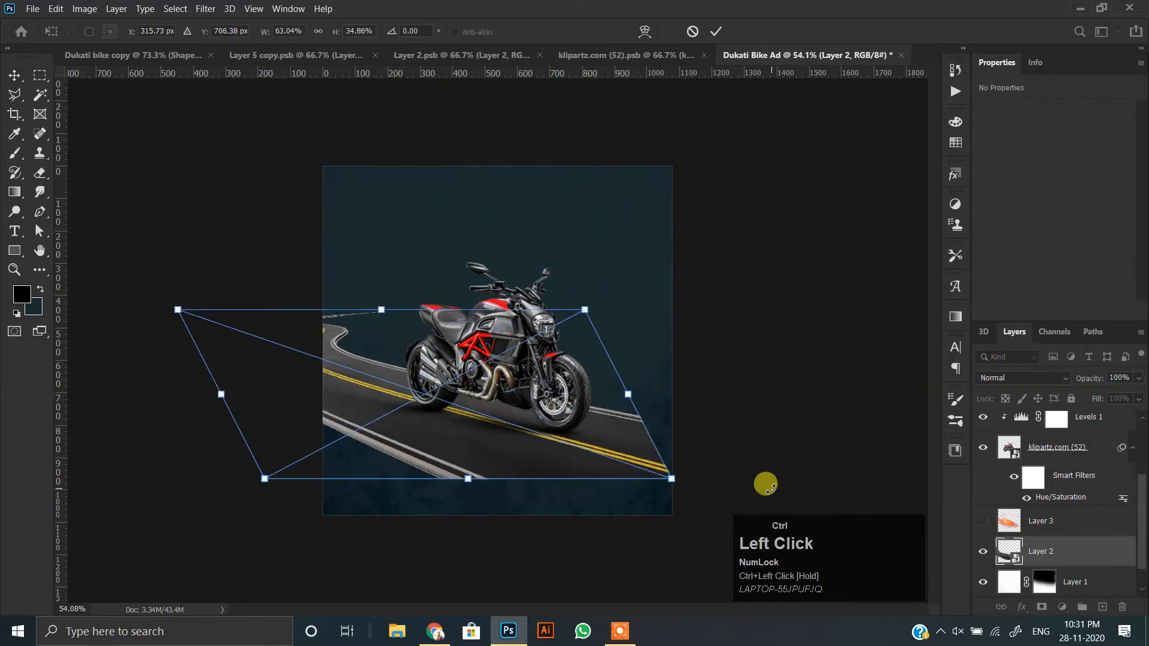
{"action": "left_click_drag", "start_coordinate": [670, 477], "coordinate": [840, 506]}
{"action": "left_click_drag", "start_coordinate": [580, 574], "coordinate": [558, 491]}
{"action": "left_click_drag", "start_coordinate": [546, 406], "coordinate": [548, 432]}
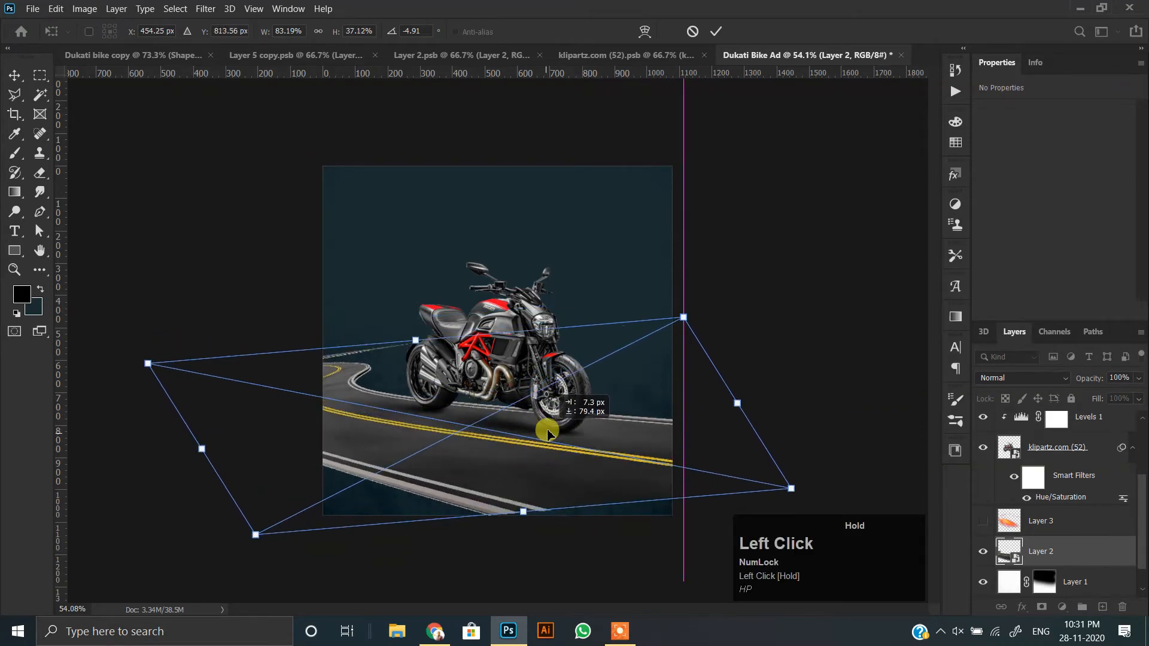
Widen and distort the road to about 162.65% width and 44.89% height so it spans well beyond the canvas.
{"action": "left_click_drag", "start_coordinate": [739, 406], "coordinate": [955, 372]}
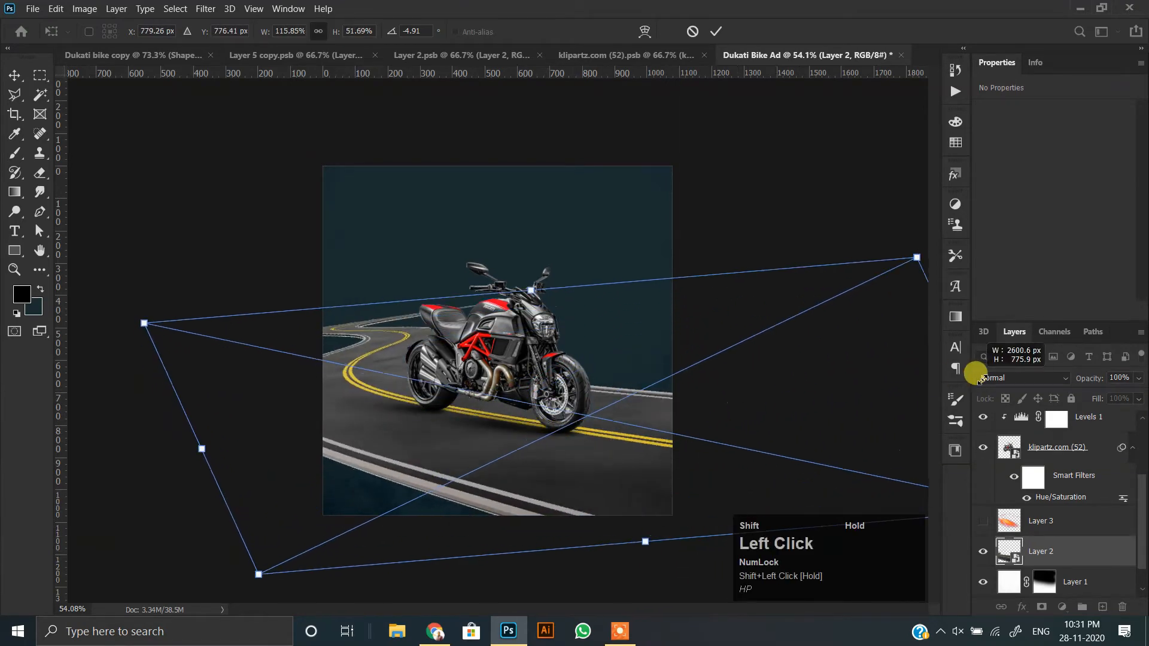
{"action": "scroll", "coordinate": [633, 495], "scroll_direction": "down", "scroll_amount": 5}
{"action": "left_click_drag", "start_coordinate": [338, 335], "coordinate": [204, 357]}
{"action": "left_click_drag", "start_coordinate": [511, 405], "coordinate": [521, 395]}
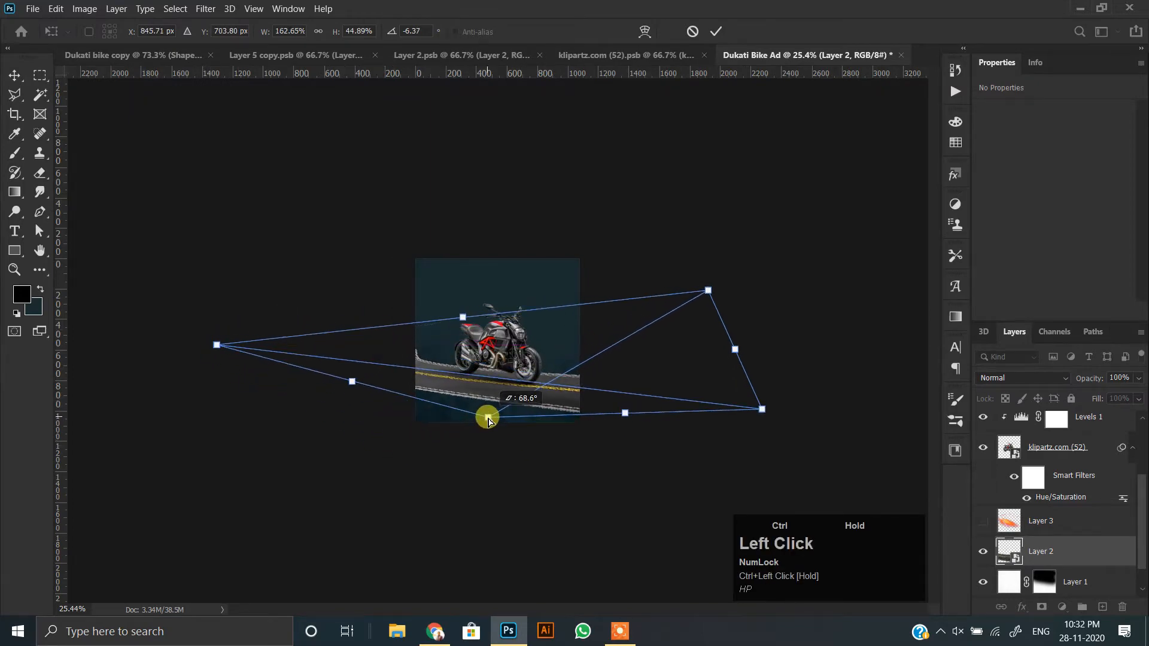
Pull in the road's distorted corners to about 90.83% width and 41.87% height and apply the transform.
{"action": "scroll", "coordinate": [488, 419], "scroll_direction": "up", "scroll_amount": 7}
{"action": "scroll", "coordinate": [343, 430], "scroll_direction": "down", "scroll_amount": 3}
{"action": "left_click_drag", "start_coordinate": [540, 451], "coordinate": [522, 451]}
{"action": "scroll", "coordinate": [379, 441], "scroll_direction": "down", "scroll_amount": 4}
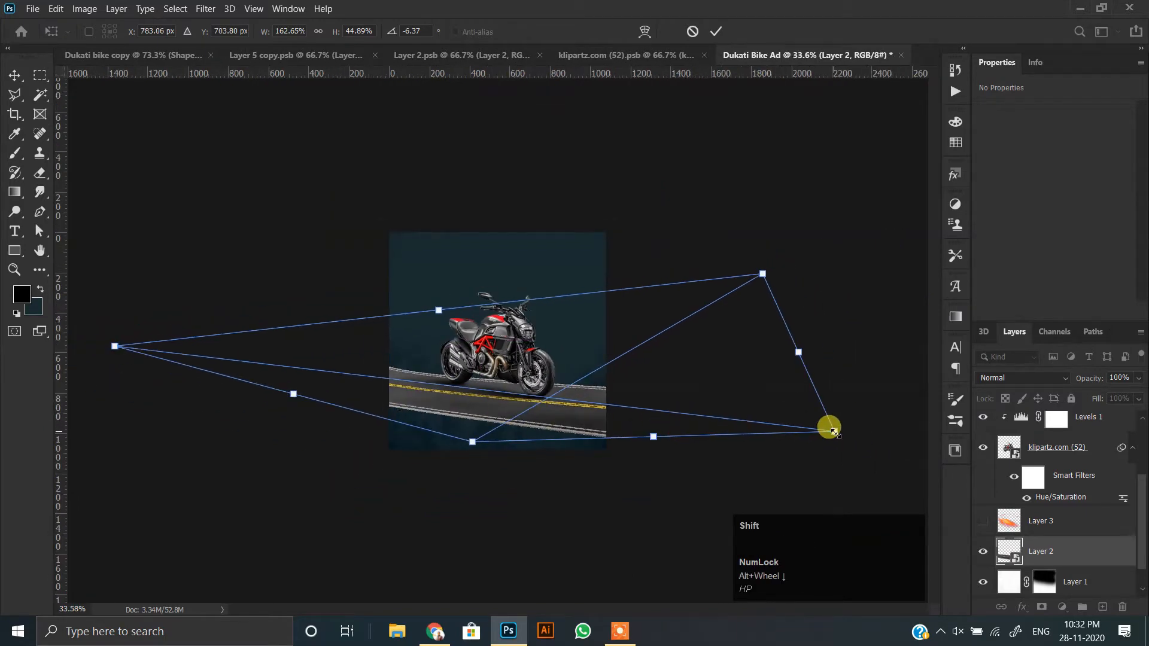
{"action": "left_click_drag", "start_coordinate": [834, 432], "coordinate": [742, 422]}
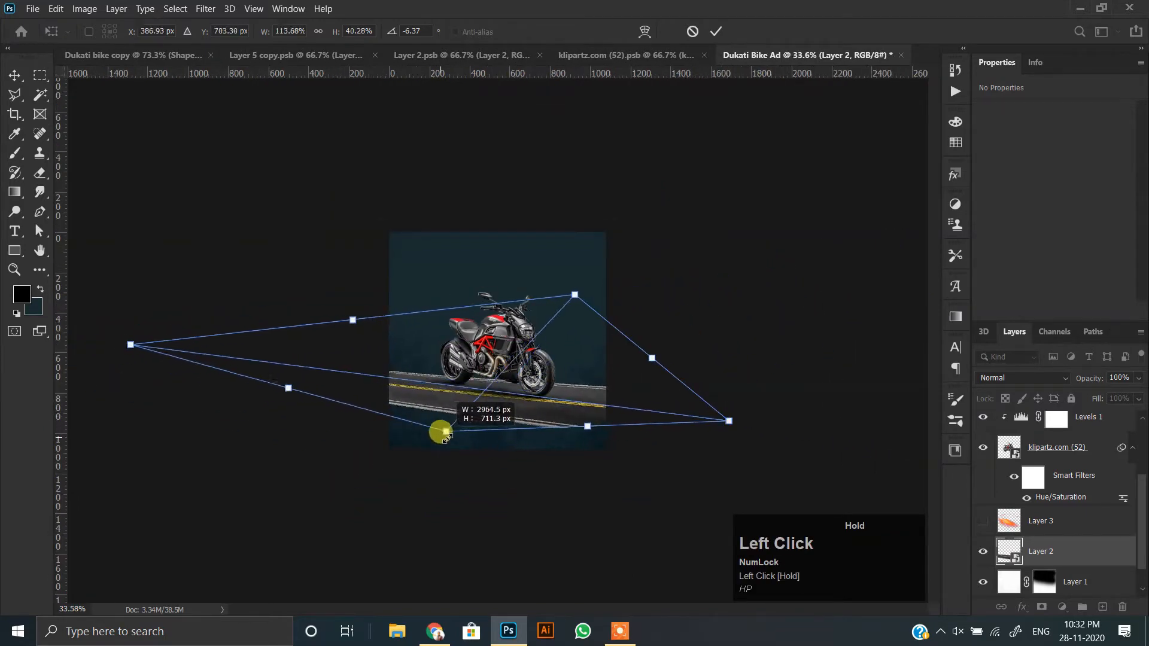
{"action": "scroll", "coordinate": [482, 440], "scroll_direction": "up", "scroll_amount": 4}
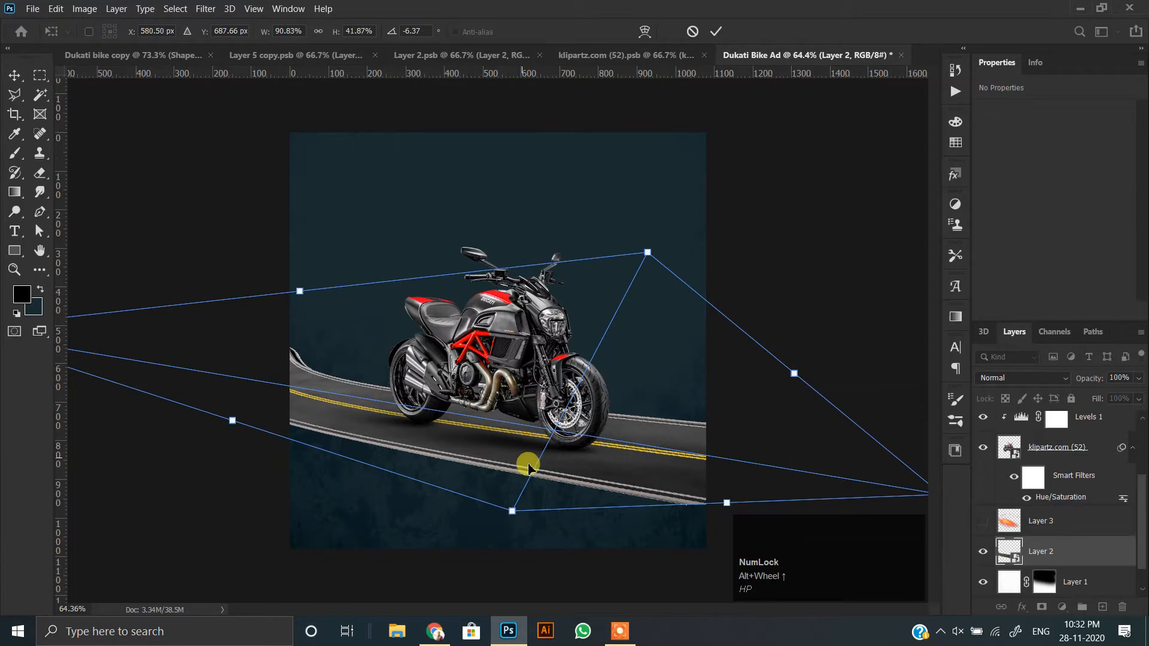
{"action": "left_click", "coordinate": [642, 453]}
Select the motorcycle together with its Layer 4 shadow layers and raise them higher on the road.
{"action": "scroll", "coordinate": [1027, 458], "scroll_direction": "up", "scroll_amount": 3}
{"action": "left_click", "coordinate": [1030, 426], "text": "shift"}
{"action": "left_click_drag", "start_coordinate": [582, 431], "coordinate": [587, 397]}
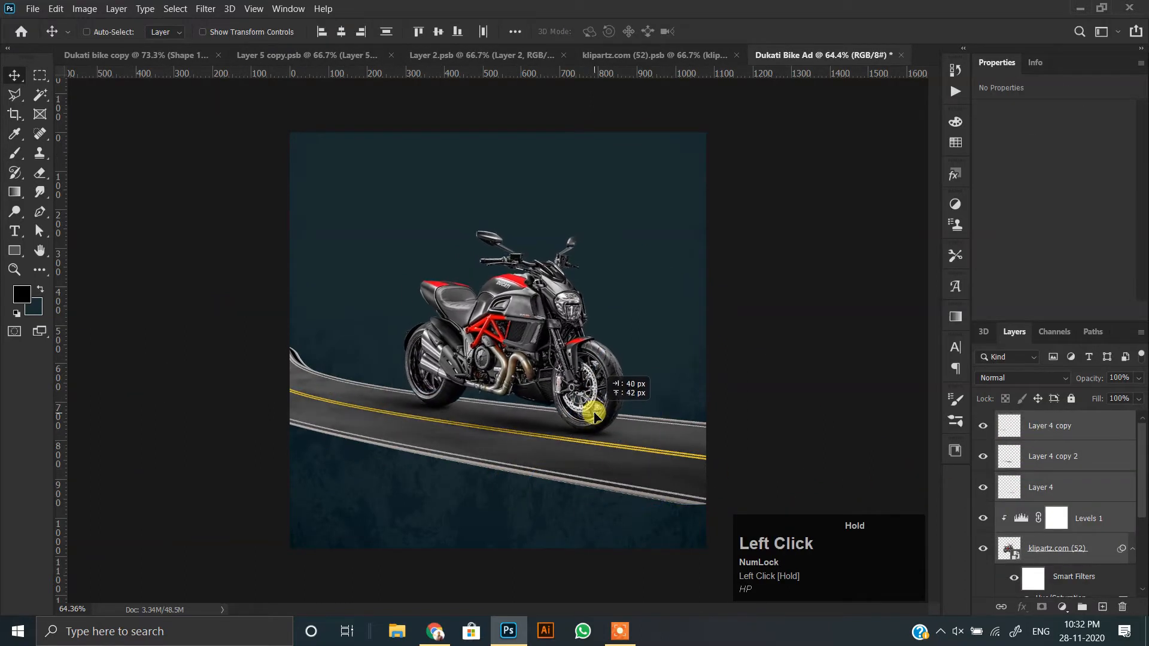
Redistort the road layer to about 2540 × 564 px so it follows the motorcycle's wheels.
{"action": "left_click", "coordinate": [636, 472], "text": "ctrl"}
{"action": "key", "text": "ctrl+t"}
{"action": "scroll", "coordinate": [703, 444], "scroll_direction": "down", "scroll_amount": 2}
{"action": "left_click_drag", "start_coordinate": [830, 458], "coordinate": [830, 443]}
{"action": "left_click_drag", "start_coordinate": [674, 444], "coordinate": [668, 448]}
{"action": "left_click_drag", "start_coordinate": [842, 449], "coordinate": [840, 463]}
{"action": "left_click_drag", "start_coordinate": [679, 413], "coordinate": [673, 420]}
{"action": "scroll", "coordinate": [595, 420], "scroll_direction": "up", "scroll_amount": 8}
{"action": "double_click", "coordinate": [594, 425]}
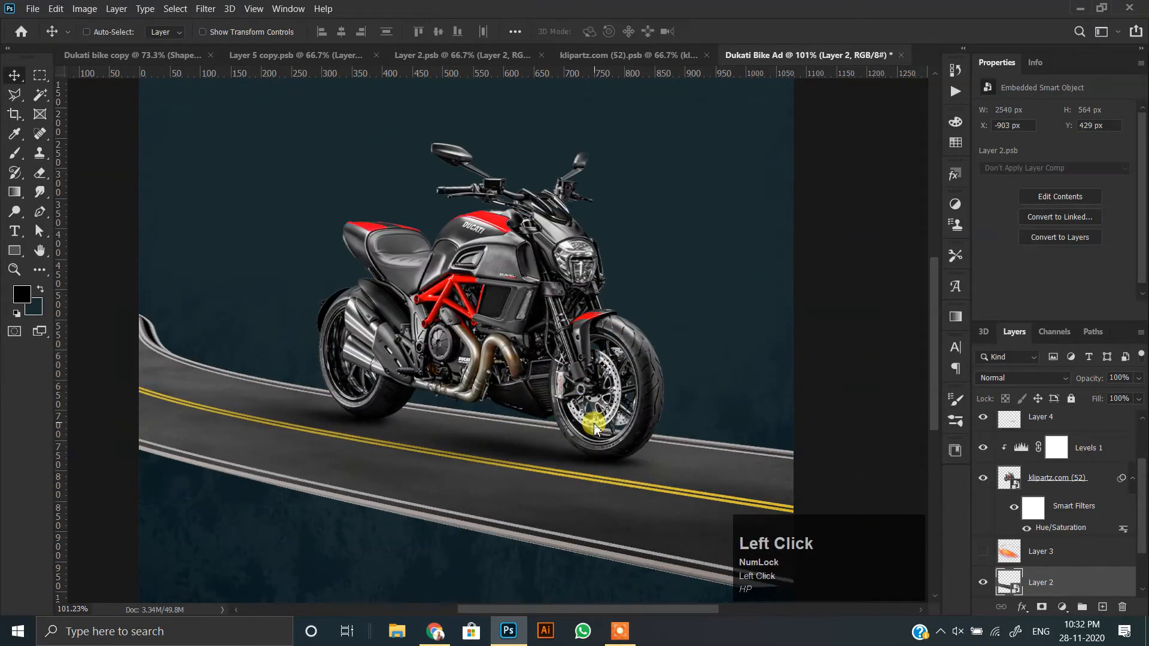
Transform the Layer 4 shadow to about 89.92% height and 4.15° rotation, and fit it beneath the front wheel.
{"action": "scroll", "coordinate": [595, 426], "scroll_direction": "up", "scroll_amount": 3}
{"action": "scroll", "coordinate": [1044, 461], "scroll_direction": "up", "scroll_amount": 3}
{"action": "left_click", "coordinate": [1039, 486]}
{"action": "left_click", "coordinate": [982, 489]}
{"action": "left_click", "coordinate": [983, 489]}
{"action": "key", "text": "ctrl+t"}
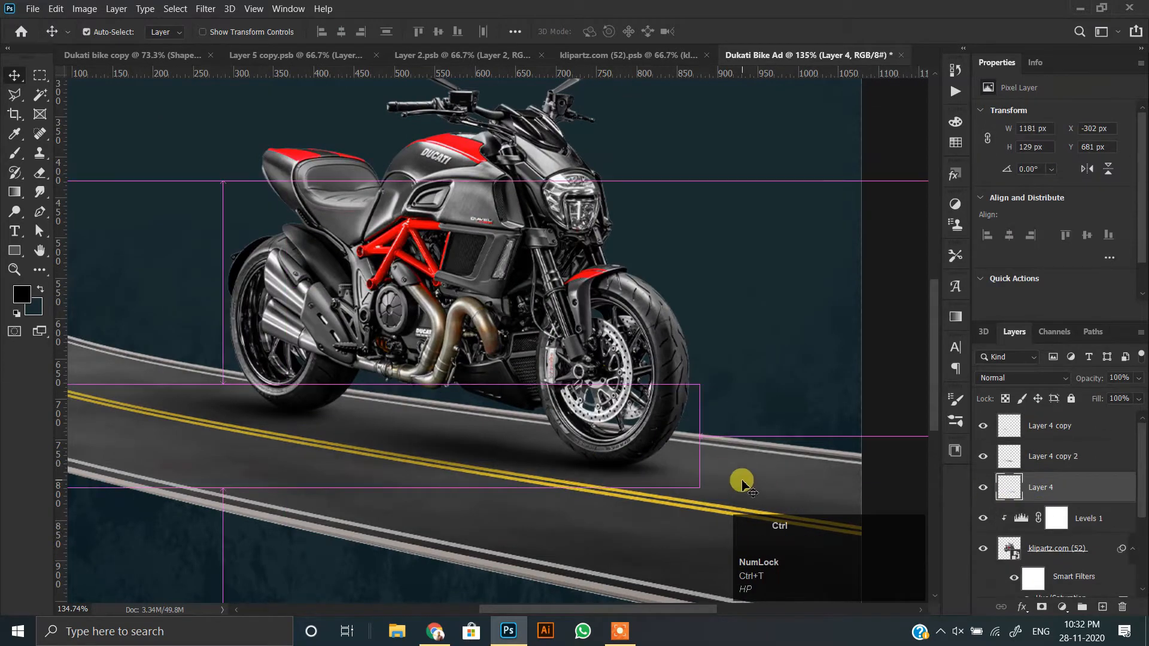
{"action": "mouse_move", "coordinate": [222, 382]}
{"action": "left_mouse_down"}
{"action": "mouse_move", "coordinate": [220, 419]}
{"action": "mouse_move", "coordinate": [223, 392]}
{"action": "left_mouse_up"}
{"action": "left_click_drag", "start_coordinate": [755, 448], "coordinate": [758, 487]}
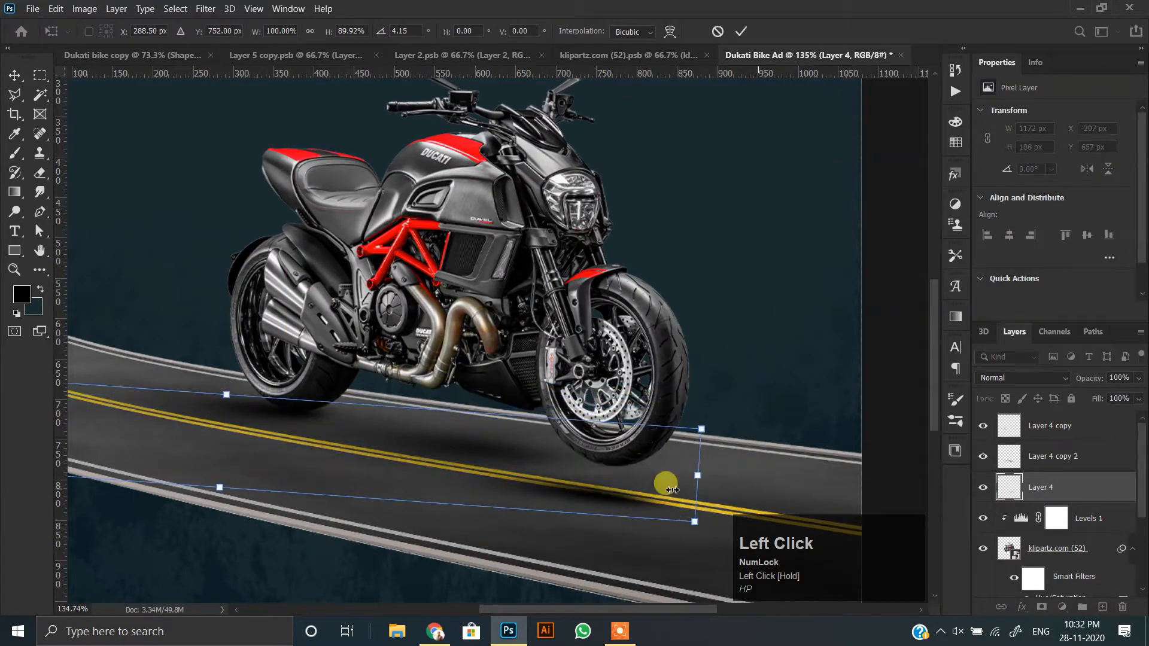
{"action": "left_click_drag", "start_coordinate": [672, 490], "coordinate": [579, 455]}
{"action": "double_click", "coordinate": [584, 456]}
Transform the Layer 4 copy shadow to about 83.72% height and 1.92° rotation, and fit it beneath the rear wheel.
{"action": "left_click", "coordinate": [987, 453]}
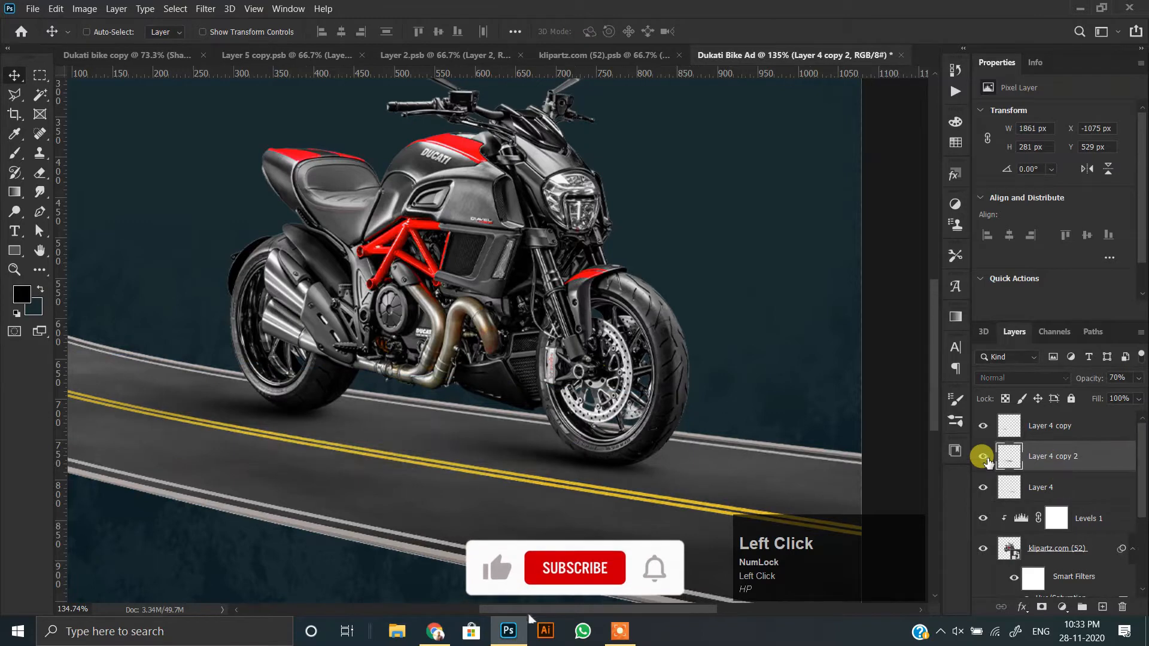
{"action": "left_click", "coordinate": [994, 430]}
{"action": "key", "text": "ctrl+t"}
{"action": "scroll", "coordinate": [317, 392], "scroll_direction": "down", "scroll_amount": 4}
{"action": "left_click_drag", "start_coordinate": [300, 395], "coordinate": [669, 421]}
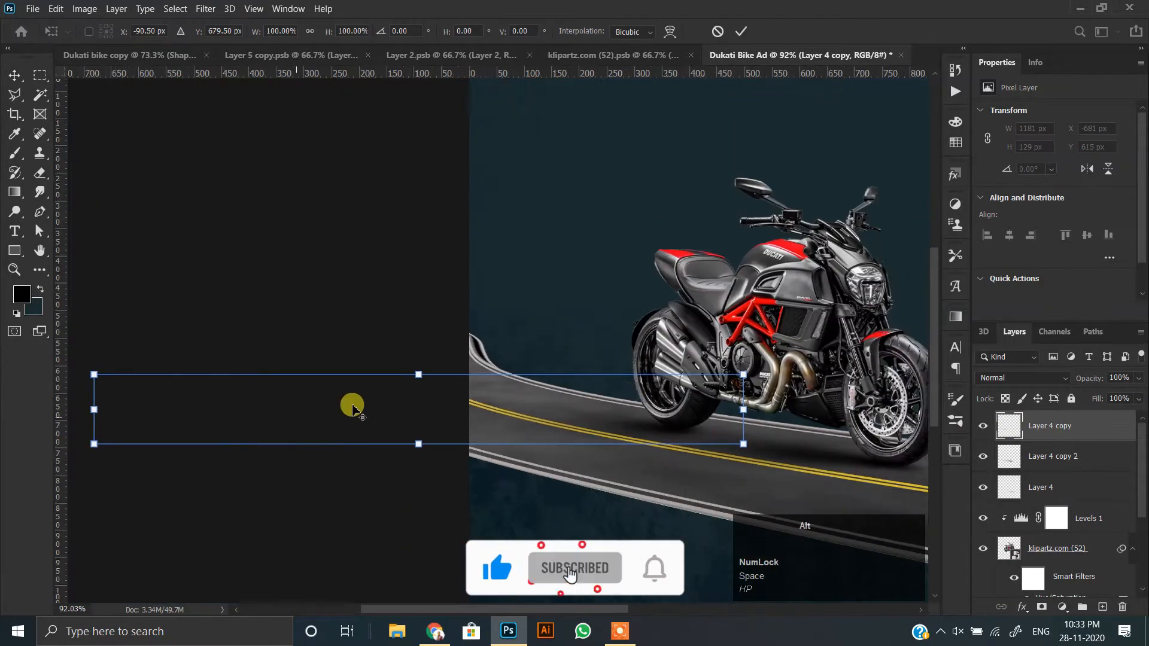
{"action": "scroll", "coordinate": [352, 404], "scroll_direction": "up", "scroll_amount": 3}
{"action": "left_click_drag", "start_coordinate": [440, 364], "coordinate": [442, 380]}
{"action": "left_click_drag", "start_coordinate": [880, 430], "coordinate": [880, 444]}
{"action": "left_click_drag", "start_coordinate": [703, 437], "coordinate": [710, 421]}
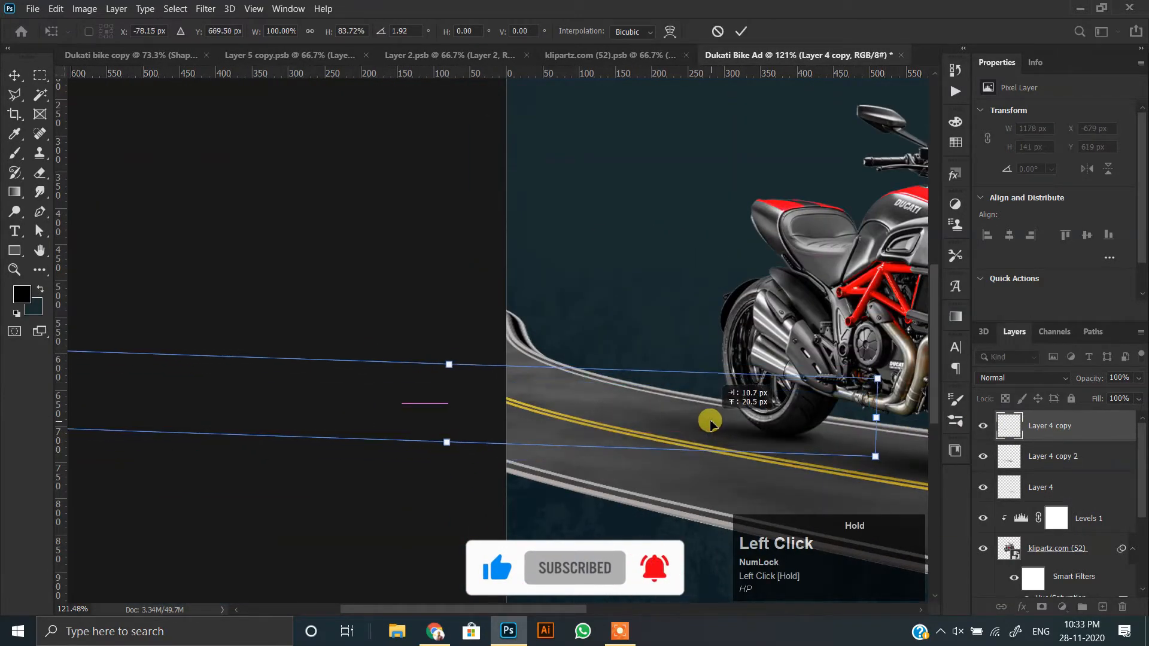
{"action": "double_click", "coordinate": [701, 423]}
{"action": "scroll", "coordinate": [461, 423], "scroll_direction": "down", "scroll_amount": 3}
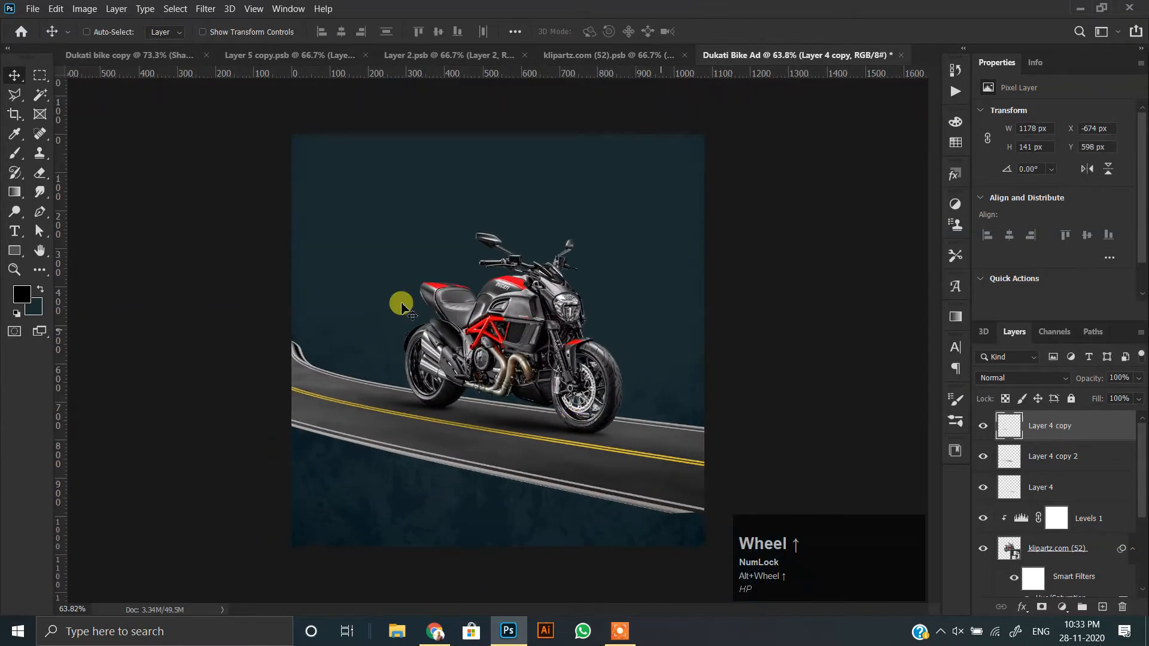
Enlarge the rear wheel's shadow to about 122.50% width and 147.52% height and nudge it into place.
{"action": "key", "text": "ctrl+t"}
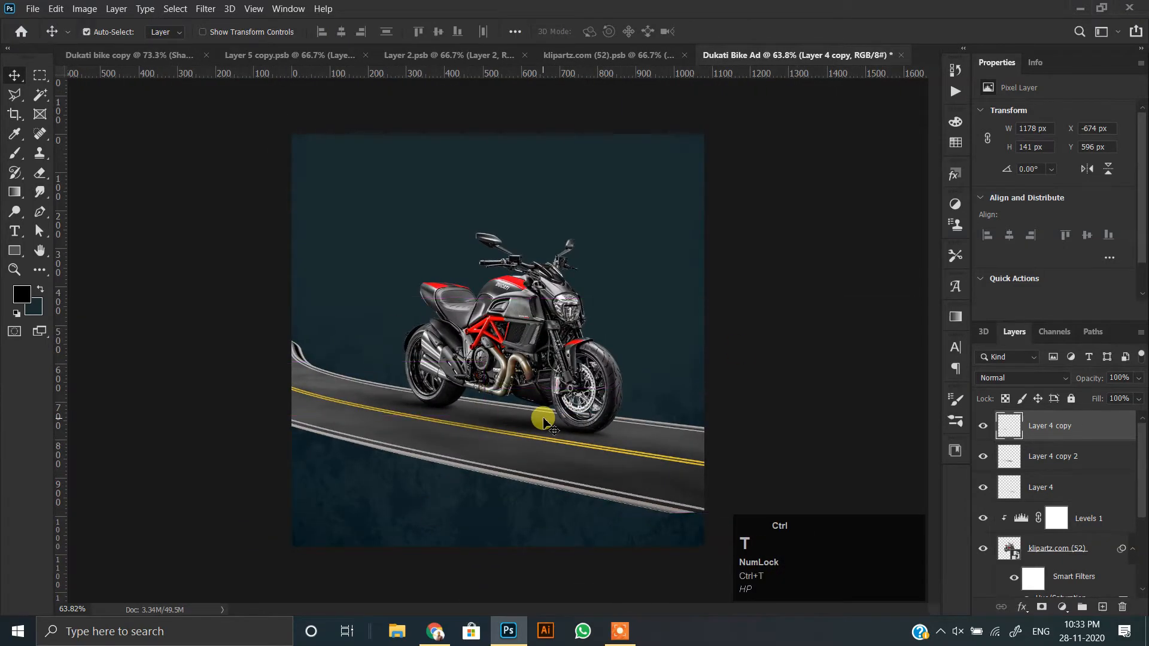
{"action": "scroll", "coordinate": [413, 397], "scroll_direction": "down", "scroll_amount": 2}
{"action": "left_click_drag", "start_coordinate": [194, 365], "coordinate": [136, 364]}
{"action": "scroll", "coordinate": [454, 361], "scroll_direction": "up", "scroll_amount": 4}
{"action": "left_click_drag", "start_coordinate": [389, 410], "coordinate": [406, 397]}
{"action": "scroll", "coordinate": [350, 428], "scroll_direction": "down", "scroll_amount": 4}
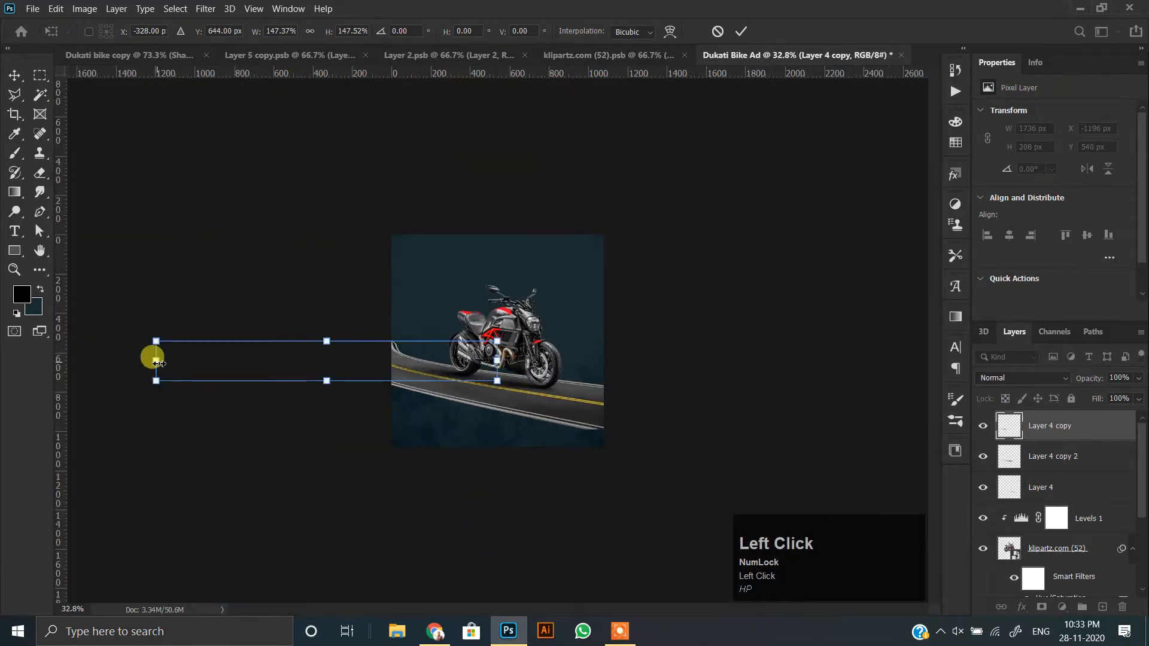
{"action": "left_click_drag", "start_coordinate": [251, 346], "coordinate": [210, 346]}
{"action": "scroll", "coordinate": [494, 344], "scroll_direction": "up", "scroll_amount": 4}
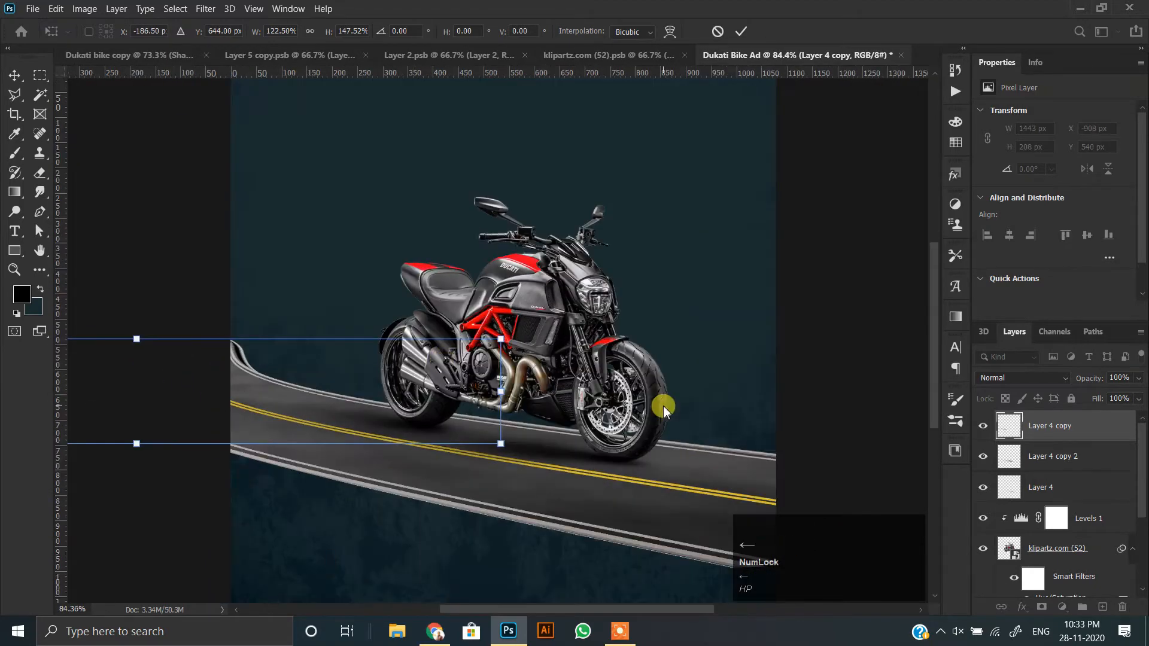
{"action": "key", "text": "Left"}
{"action": "key", "text": "Right"}
{"action": "key", "text": "Left"}
{"action": "key", "text": "Up"}
{"action": "key", "text": "Down"}
{"action": "double_click", "coordinate": [395, 376]}
{"action": "scroll", "coordinate": [628, 515], "scroll_direction": "down", "scroll_amount": 2}
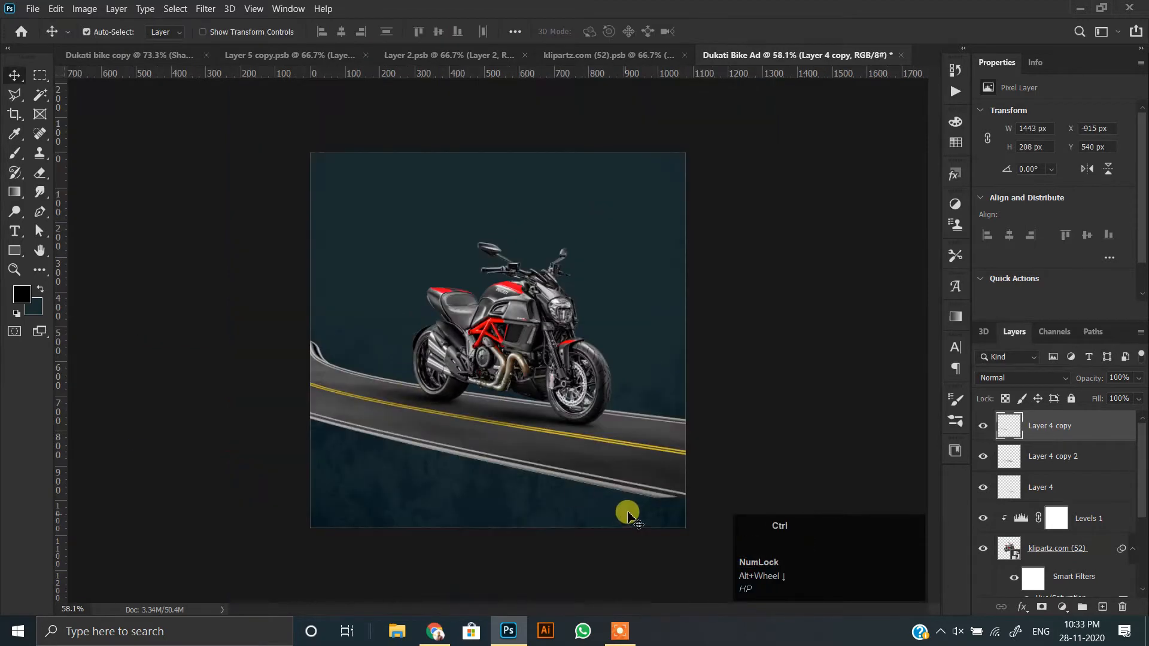
Distort the road layer again to about 93.18% width and 42.47% height, with its rotation at -3.12°.
{"action": "left_click", "coordinate": [650, 479], "text": "ctrl"}
{"action": "key", "text": "ctrl+t"}
{"action": "left_click_drag", "start_coordinate": [686, 496], "coordinate": [688, 501]}
{"action": "key", "text": "ctrl+z"}
{"action": "left_click_drag", "start_coordinate": [878, 489], "coordinate": [978, 494]}
{"action": "left_click_drag", "start_coordinate": [624, 277], "coordinate": [644, 286]}
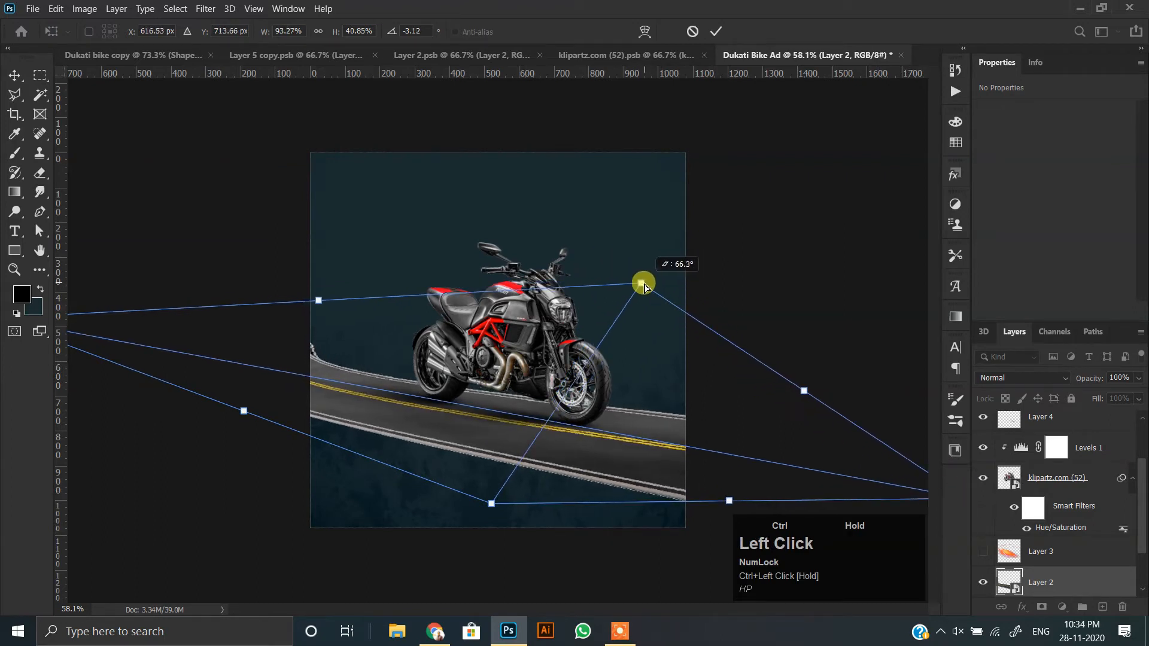
{"action": "mouse_move", "coordinate": [469, 491]}
{"action": "left_mouse_down"}
{"action": "mouse_move", "coordinate": [488, 523]}
{"action": "mouse_move", "coordinate": [467, 510]}
{"action": "left_mouse_up"}
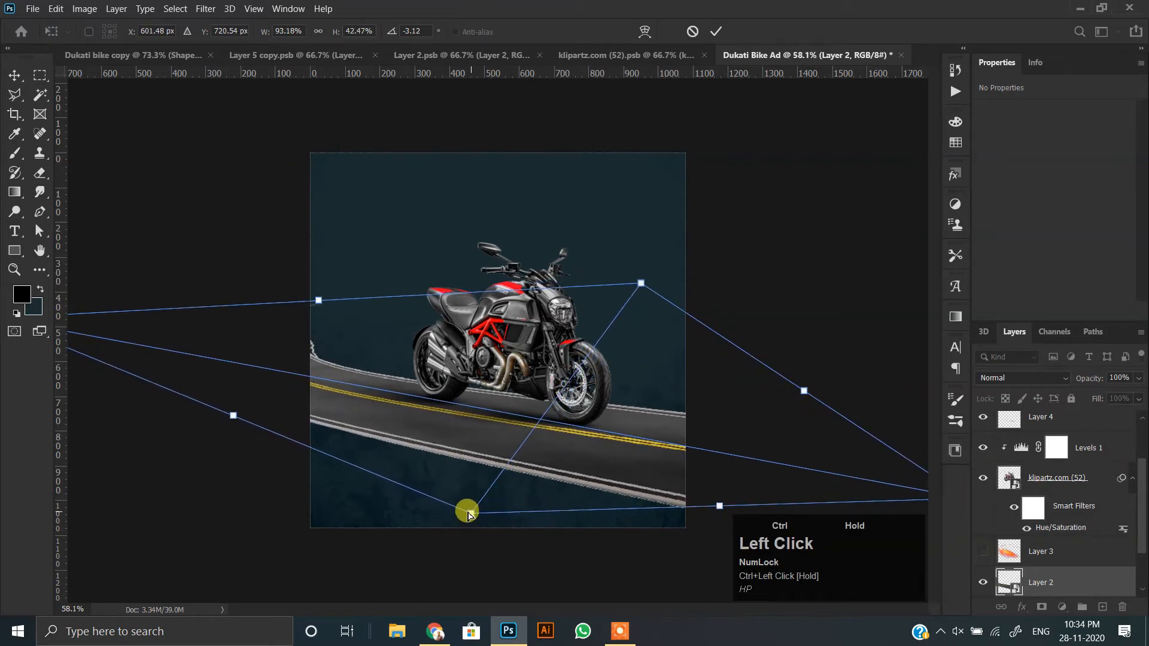
{"action": "double_click", "coordinate": [392, 393]}
Set the road layer's blend mode to Pin Light.
{"action": "scroll", "coordinate": [549, 503], "scroll_direction": "up", "scroll_amount": 2, "text": "alt"}
{"action": "left_click", "coordinate": [1020, 377]}
{"action": "left_click", "coordinate": [1017, 331]}
{"action": "key", "text": "Down"}
{"action": "key", "text": "Down"}
{"action": "key", "text": "Down"}
{"action": "key", "text": "Down"}
{"action": "key", "text": "Down"}
{"action": "key", "text": "Down"}
{"action": "key", "text": "Down"}
{"action": "key", "text": "Down"}
{"action": "key", "text": "Down"}
{"action": "key", "text": "Down"}
{"action": "key", "text": "Down"}
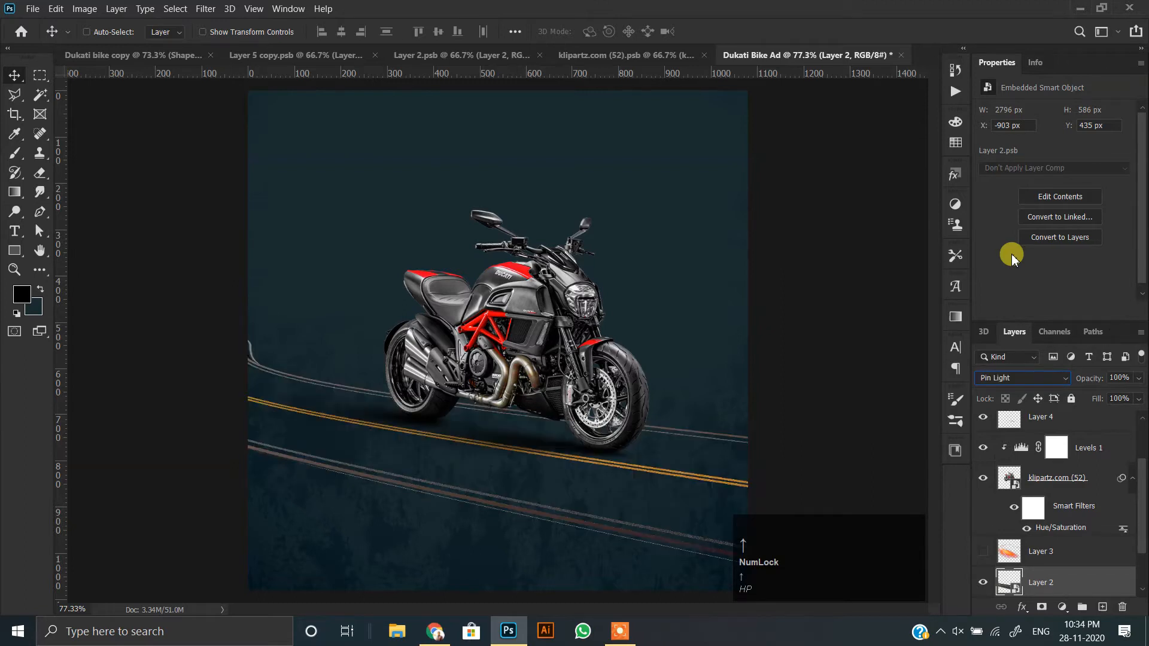
{"action": "key", "text": "Down"}
{"action": "key", "text": "Down"}
{"action": "key", "text": "Down"}
{"action": "key", "text": "Down"}
{"action": "key", "text": "Down"}
{"action": "key", "text": "Down"}
{"action": "key", "text": "Down"}
{"action": "key", "text": "Down"}
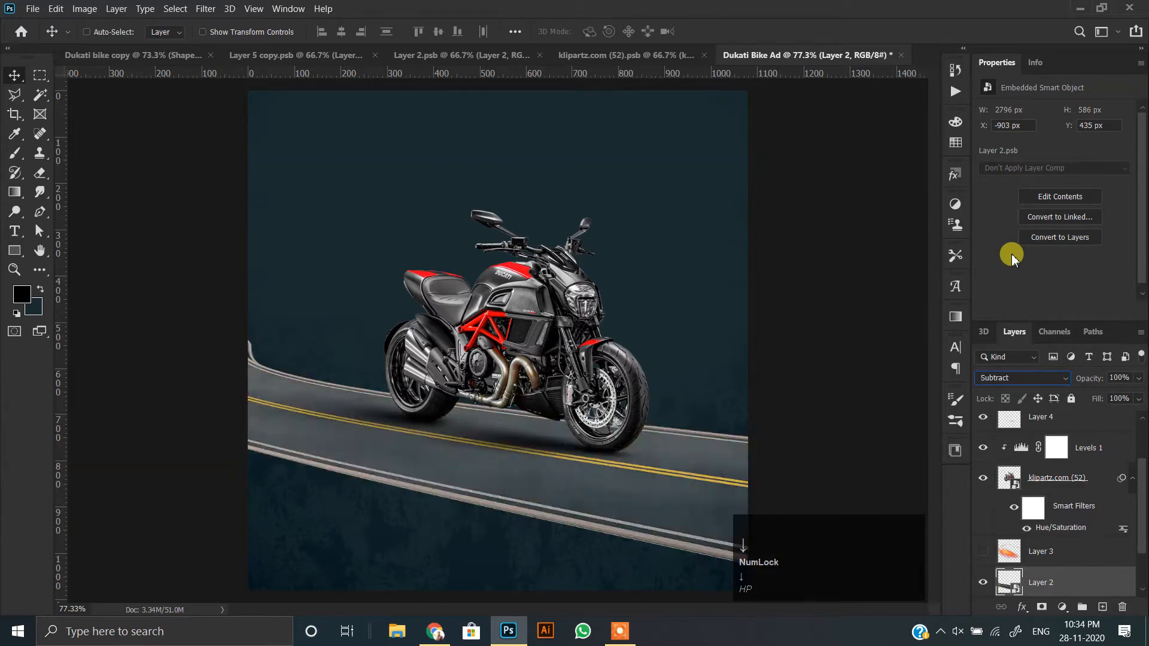
{"action": "key", "text": "Up"}
{"action": "key", "text": "Up"}
{"action": "key", "text": "Up"}
{"action": "key", "text": "Up"}
{"action": "key", "text": "Up"}
{"action": "key", "text": "Up"}
{"action": "key", "text": "Up"}
{"action": "key", "text": "Up"}
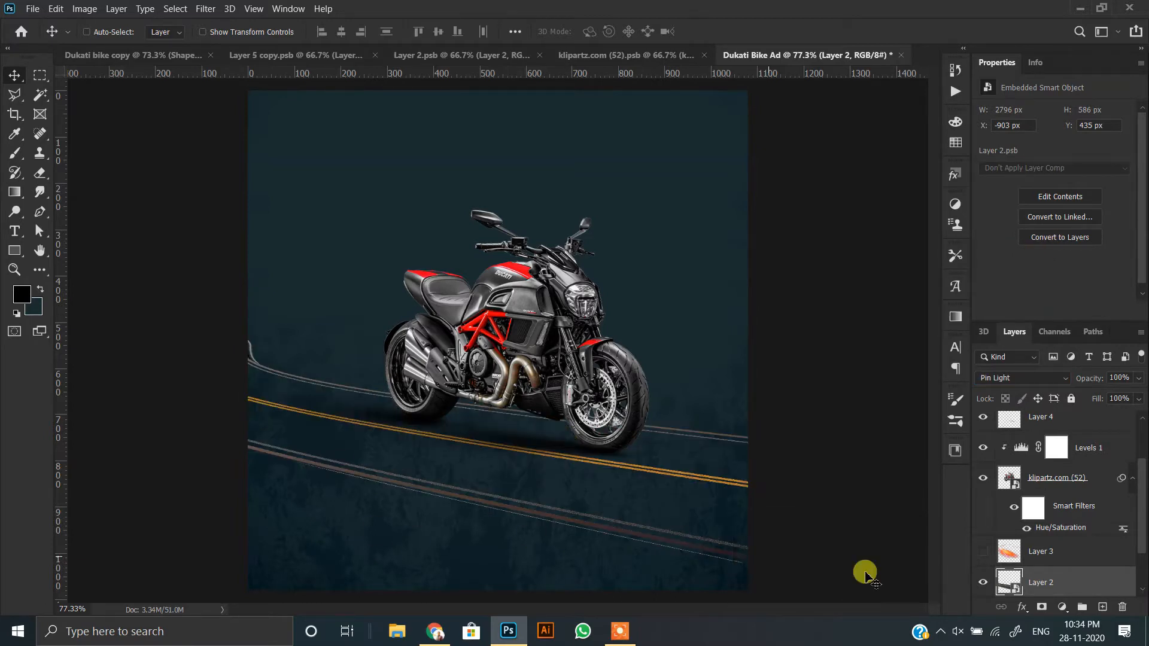
Select the Linear Burn texture layer and close the klipartz.com (52).psb document.
{"action": "left_click", "coordinate": [483, 564], "text": "ctrl"}
{"action": "key", "text": "Return"}
{"action": "scroll", "coordinate": [450, 422], "scroll_direction": "down", "scroll_amount": 3}
{"action": "scroll", "coordinate": [512, 265], "scroll_direction": "up", "scroll_amount": 1}
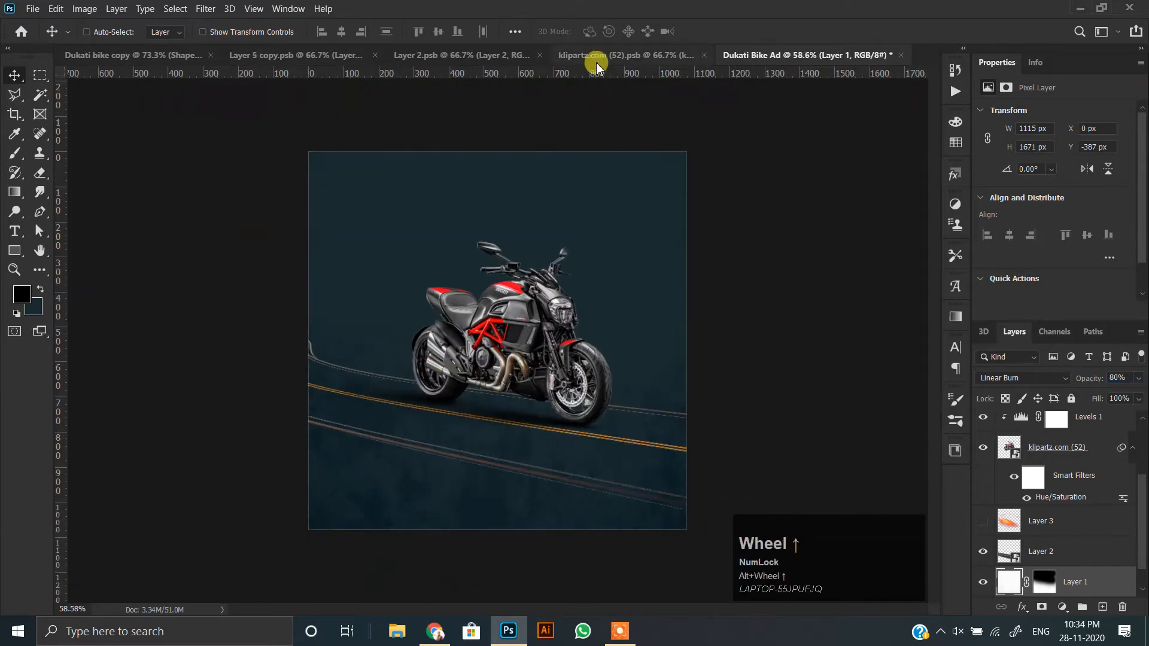
{"action": "left_click", "coordinate": [568, 52]}
{"action": "left_click", "coordinate": [749, 54]}
{"action": "left_click", "coordinate": [599, 246]}
Move the flare layer to the top of the layer stack and align its bright centre with the motorcycle's headlight.
{"action": "left_click_drag", "start_coordinate": [534, 358], "coordinate": [604, 311]}
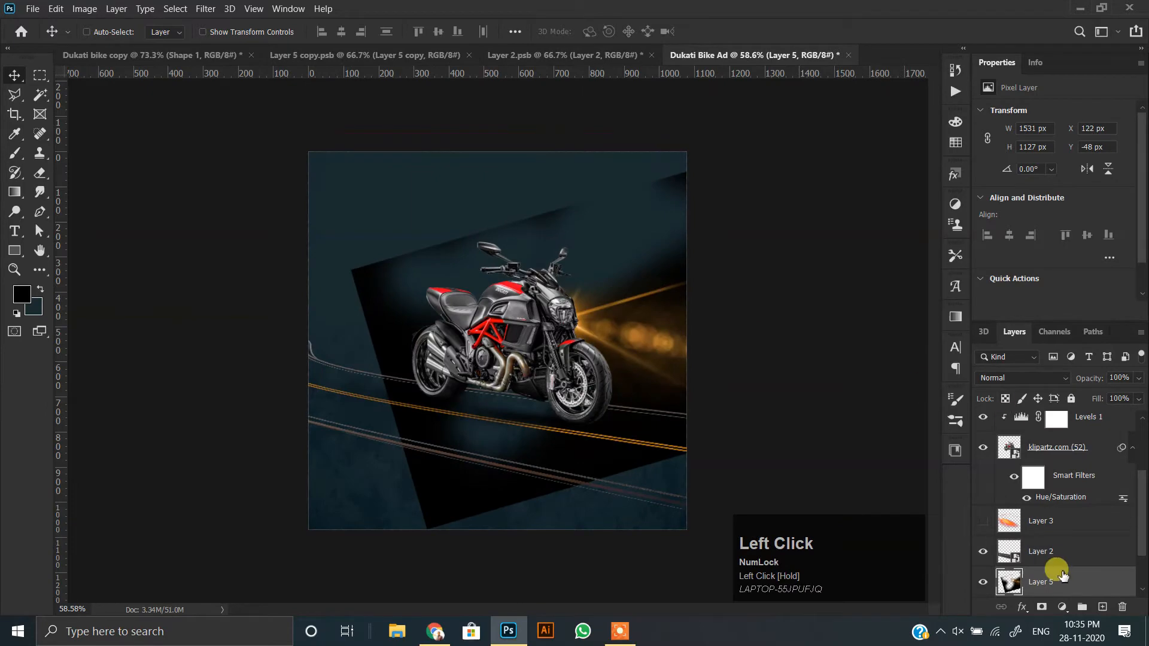
{"action": "key", "text": "ctrl+bracketright"}
{"action": "key", "text": "ctrl+bracketright"}
{"action": "key", "text": "ctrl+bracketright"}
{"action": "key", "text": "ctrl+bracketright"}
{"action": "key", "text": "ctrl+bracketright"}
{"action": "key", "text": "ctrl+bracketright"}
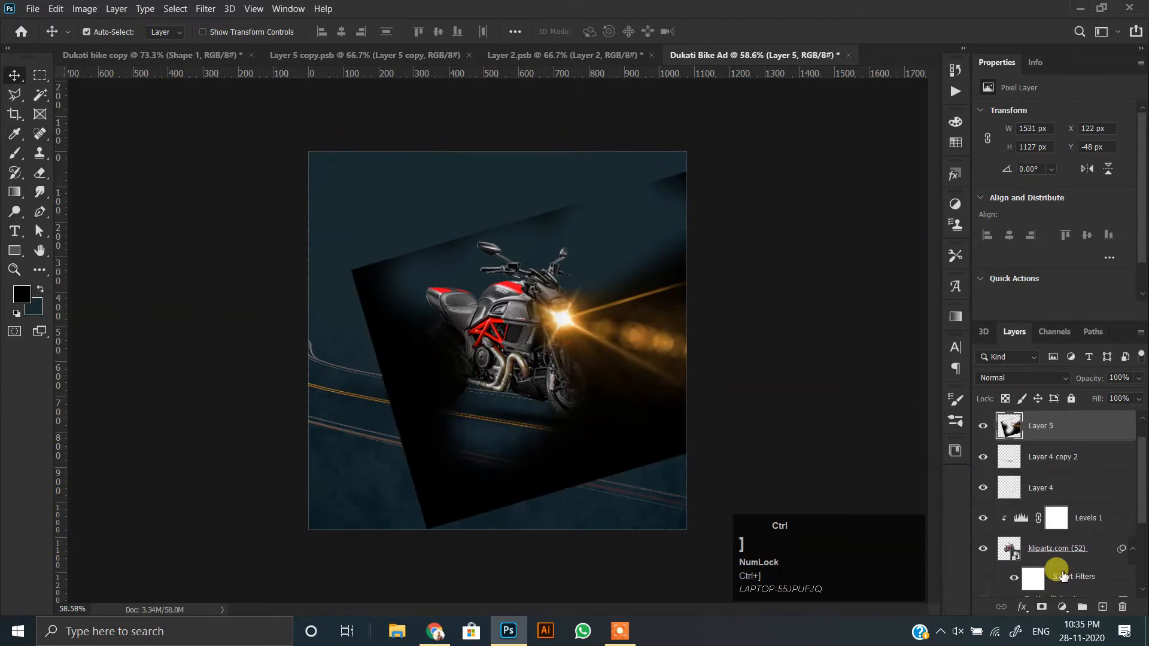
{"action": "scroll", "coordinate": [623, 352], "scroll_direction": "up", "scroll_amount": 12}
{"action": "left_click_drag", "start_coordinate": [627, 341], "coordinate": [628, 314]}
{"action": "scroll", "coordinate": [649, 304], "scroll_direction": "down", "scroll_amount": 10}
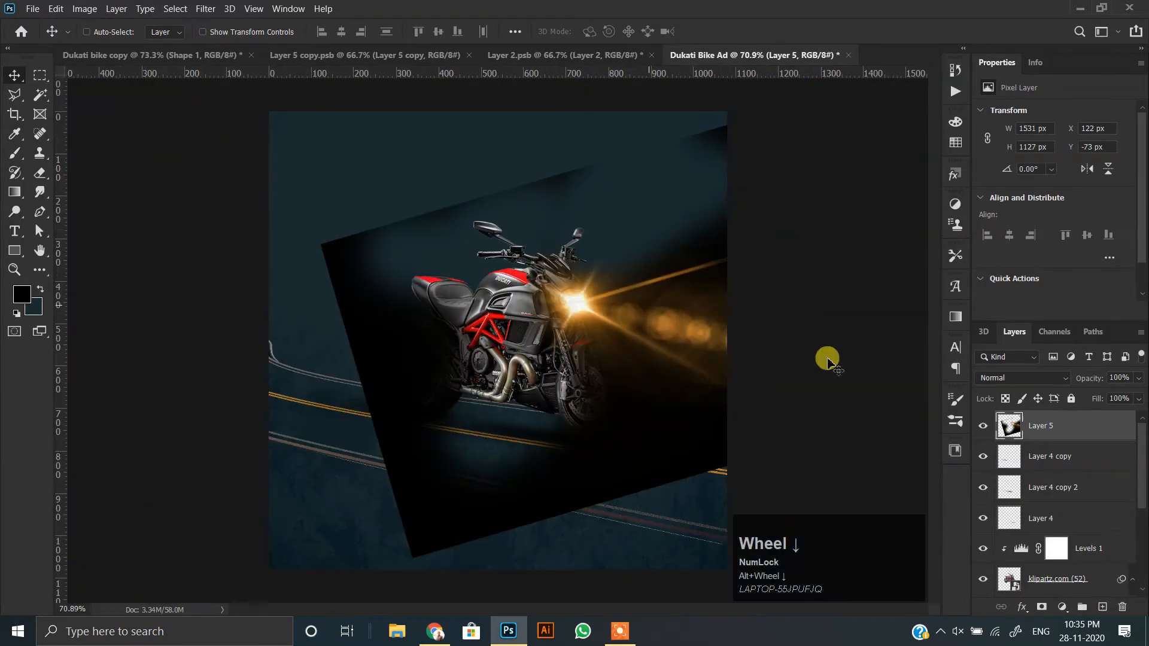
Set the headlight flare layer's blend mode to Screen.
{"action": "left_click", "coordinate": [1046, 385]}
{"action": "left_click", "coordinate": [1036, 363]}
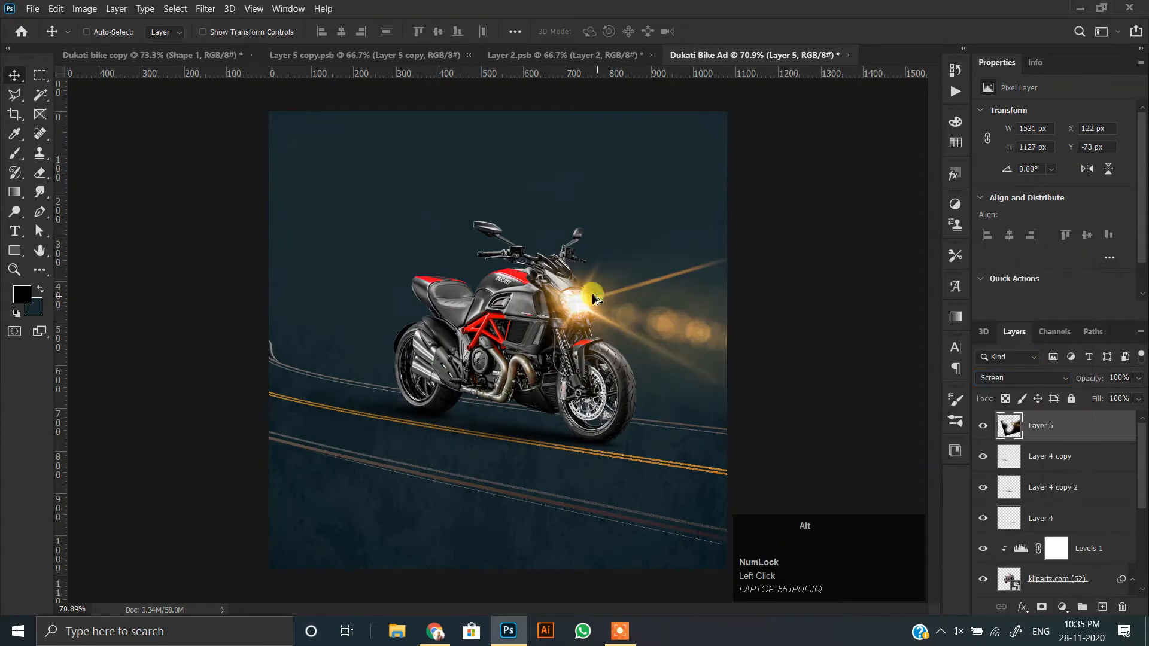
{"action": "scroll", "coordinate": [598, 290], "scroll_direction": "up", "scroll_amount": 5}
{"action": "scroll", "coordinate": [546, 385], "scroll_direction": "down", "scroll_amount": 5}
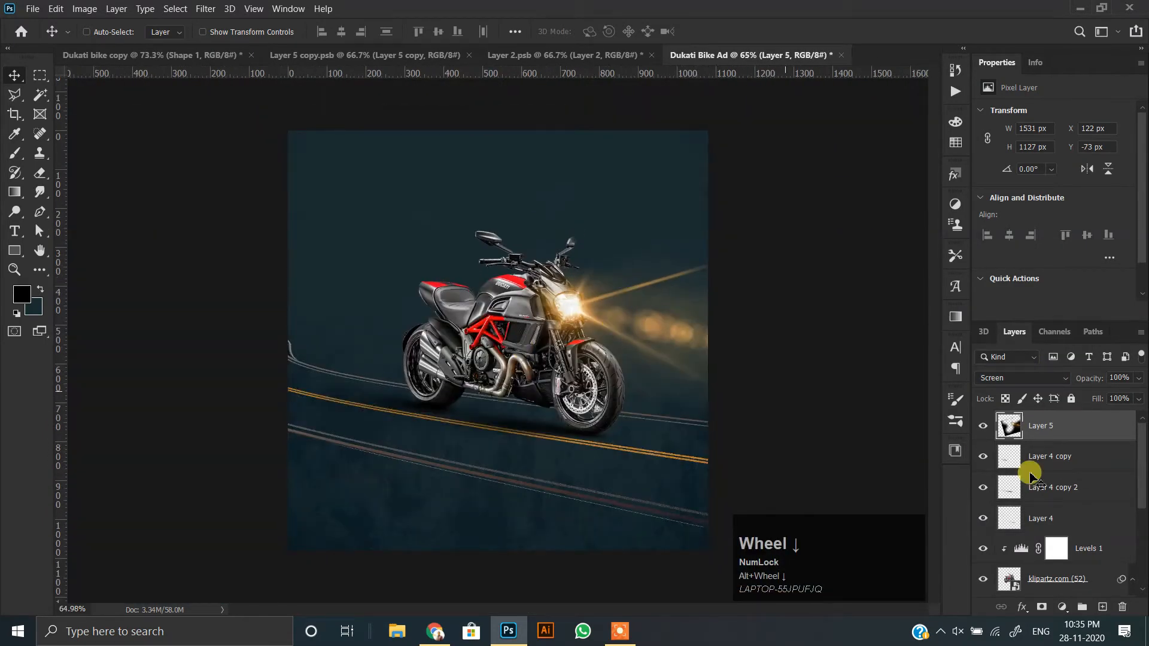
Create an empty layer just below the flare layer and set the foreground color to yellow ffd200.
{"action": "left_click", "coordinate": [1047, 461]}
{"action": "left_click", "coordinate": [1100, 605]}
{"action": "left_click", "coordinate": [21, 294]}
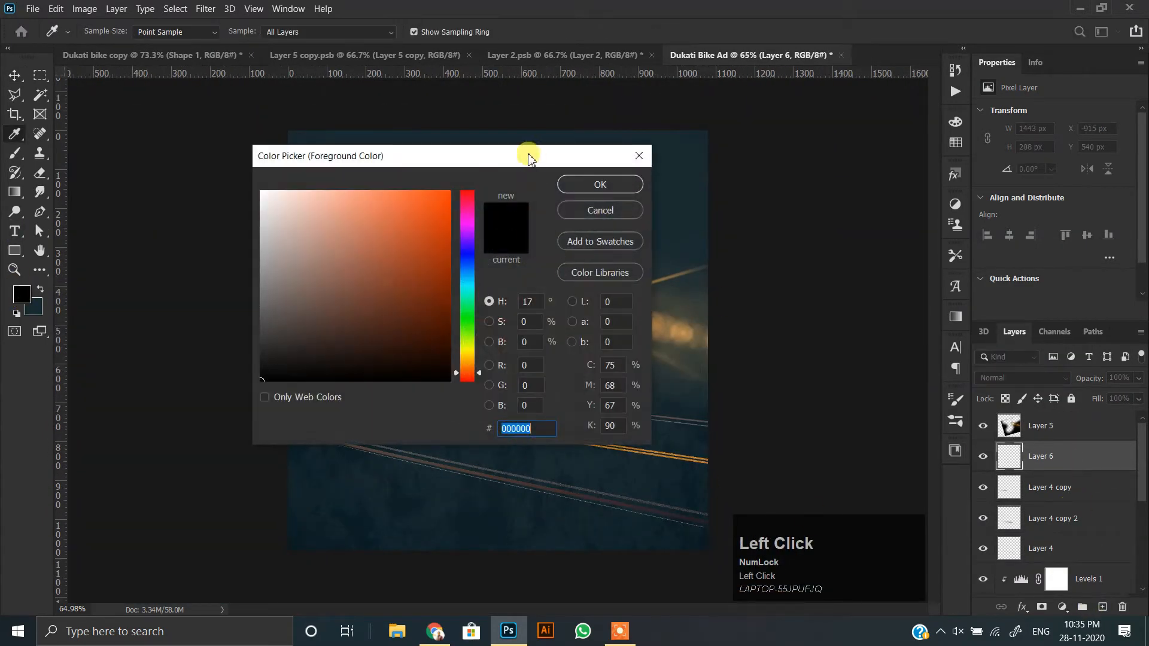
{"action": "left_click_drag", "start_coordinate": [528, 157], "coordinate": [403, 220]}
{"action": "left_click", "coordinate": [577, 302]}
{"action": "left_click", "coordinate": [577, 310]}
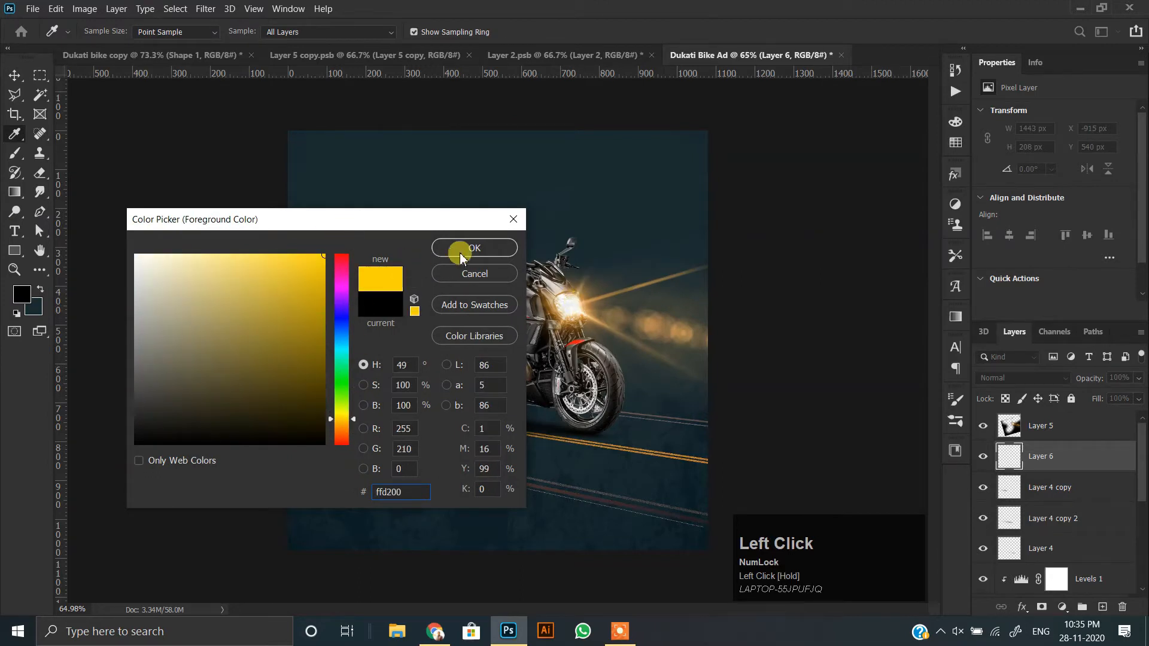
{"action": "left_click", "coordinate": [462, 258]}
Paint one soft yellow glow about 649 px wide over the motorcycle's tank on the new layer.
{"action": "left_click", "coordinate": [15, 196]}
{"action": "left_click", "coordinate": [511, 299]}
{"action": "left_click", "coordinate": [15, 76]}
{"action": "scroll", "coordinate": [512, 302], "scroll_direction": "up", "scroll_amount": 1}
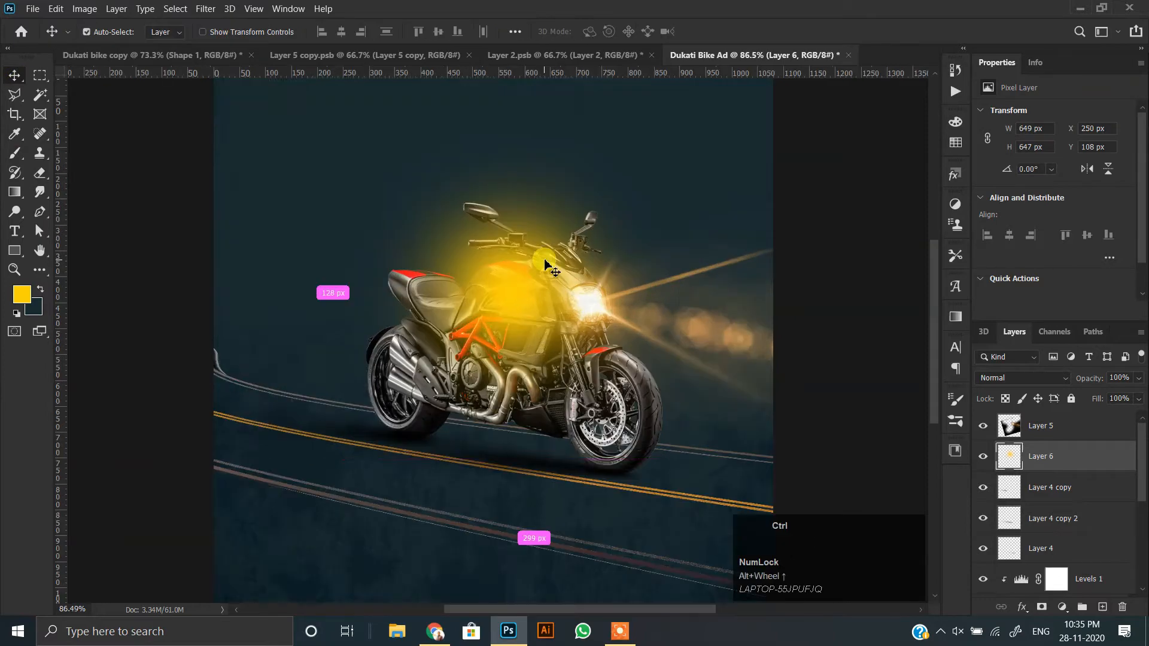
Squash the yellow glow to about 21.95% height and move it over the headlight.
{"action": "key", "text": "ctrl+t"}
{"action": "scroll", "coordinate": [542, 204], "scroll_direction": "down", "scroll_amount": 1}
{"action": "left_click_drag", "start_coordinate": [514, 172], "coordinate": [527, 355]}
{"action": "left_click_drag", "start_coordinate": [511, 377], "coordinate": [591, 296]}
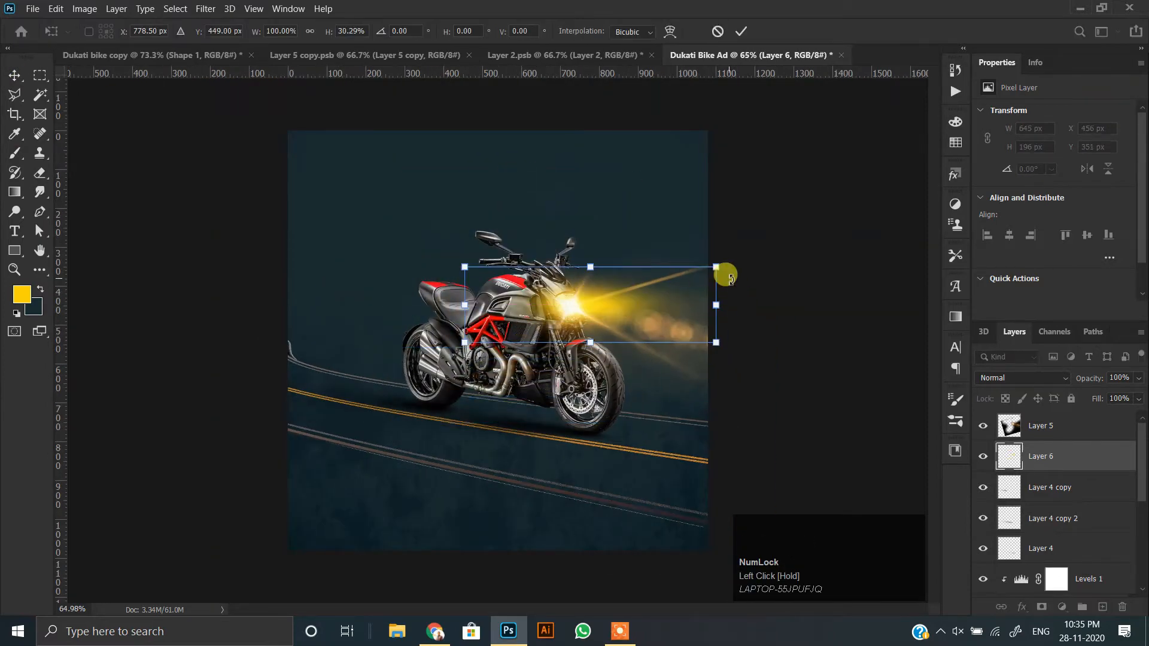
{"action": "right_click", "coordinate": [671, 300]}
{"action": "left_click", "coordinate": [582, 268]}
{"action": "left_click_drag", "start_coordinate": [584, 267], "coordinate": [586, 289]}
Shape the glow with Perspective into a beam that starts narrow at the headlight and widens ahead of the bike.
{"action": "right_click", "coordinate": [606, 310]}
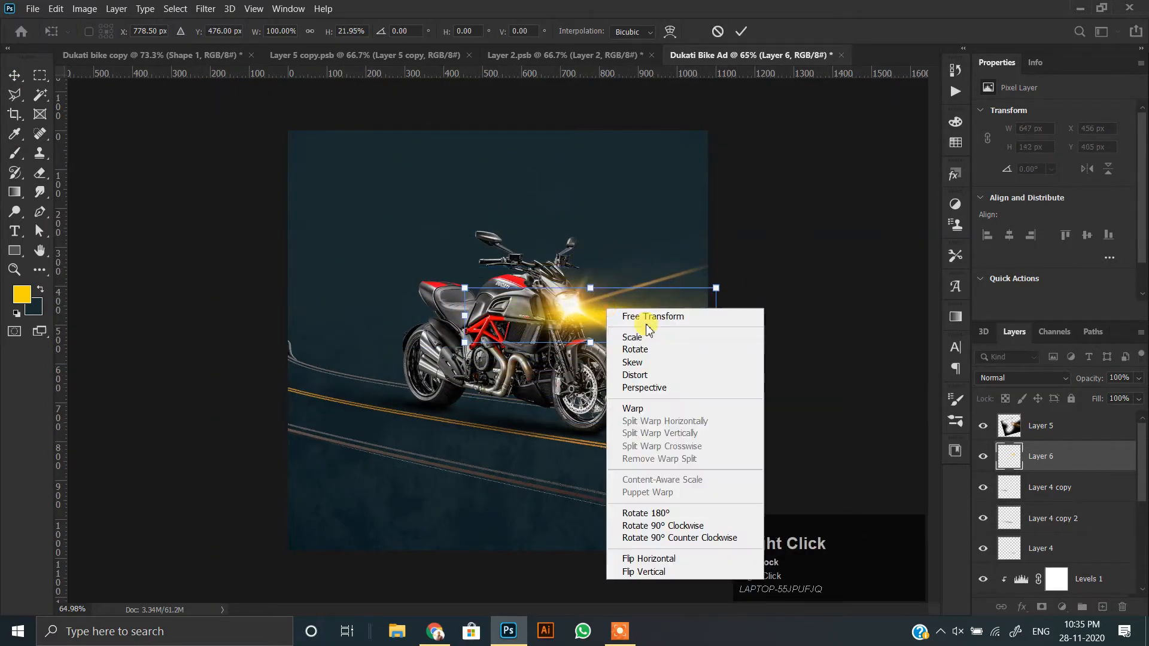
{"action": "left_click", "coordinate": [661, 395]}
{"action": "left_click_drag", "start_coordinate": [716, 288], "coordinate": [606, 295]}
{"action": "left_click_drag", "start_coordinate": [602, 310], "coordinate": [590, 309]}
{"action": "left_click_drag", "start_coordinate": [519, 342], "coordinate": [512, 333]}
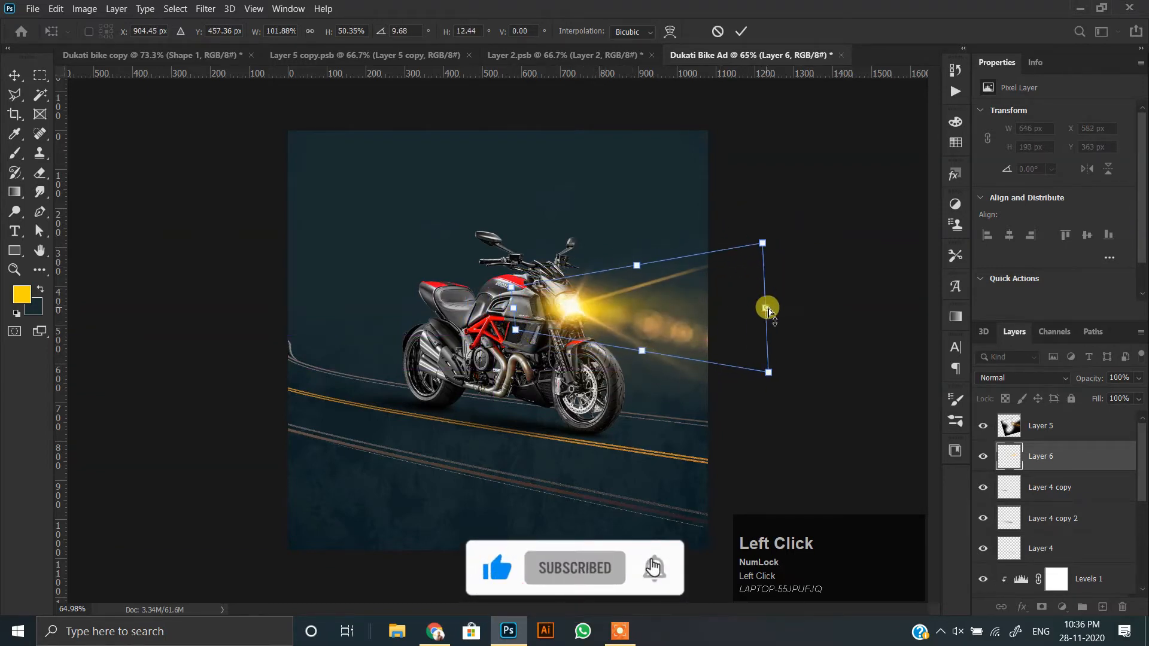
{"action": "left_click_drag", "start_coordinate": [784, 315], "coordinate": [772, 316]}
{"action": "left_click", "coordinate": [14, 75]}
Stretch the yellow beam to about 688 × 208 px and align its narrow end with the headlight.
{"action": "mouse_move", "coordinate": [568, 270]}
{"action": "left_mouse_down"}
{"action": "mouse_move", "coordinate": [592, 261]}
{"action": "mouse_move", "coordinate": [587, 271]}
{"action": "left_mouse_up"}
{"action": "scroll", "coordinate": [622, 276], "scroll_direction": "up", "scroll_amount": 2}
{"action": "key", "text": "ctrl+t"}
{"action": "mouse_move", "coordinate": [841, 304]}
{"action": "left_mouse_down"}
{"action": "mouse_move", "coordinate": [987, 313]}
{"action": "mouse_move", "coordinate": [863, 305]}
{"action": "left_mouse_up"}
{"action": "key", "text": "Return"}
{"action": "scroll", "coordinate": [662, 309], "scroll_direction": "up", "scroll_amount": 5}
{"action": "left_click_drag", "start_coordinate": [662, 309], "coordinate": [638, 299]}
Try the yellow beam layer above the flare layer, and return it to its place below.
{"action": "left_click_drag", "start_coordinate": [1017, 456], "coordinate": [1018, 419]}
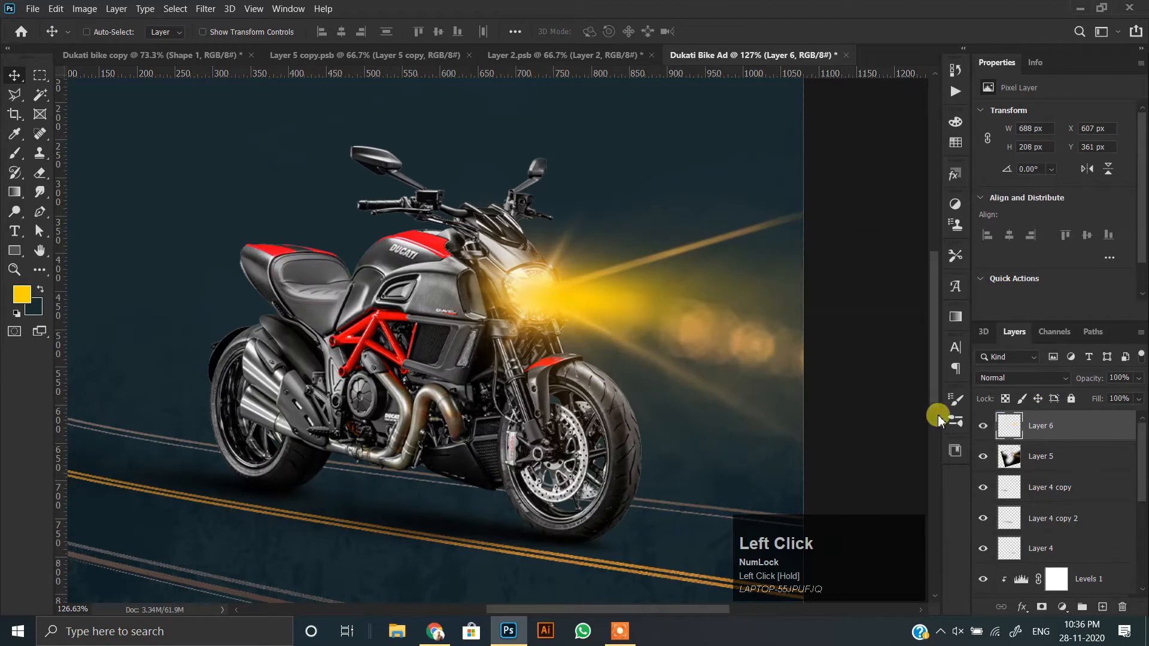
{"action": "left_click_drag", "start_coordinate": [1081, 455], "coordinate": [1080, 455]}
{"action": "scroll", "coordinate": [527, 306], "scroll_direction": "down", "scroll_amount": 3}
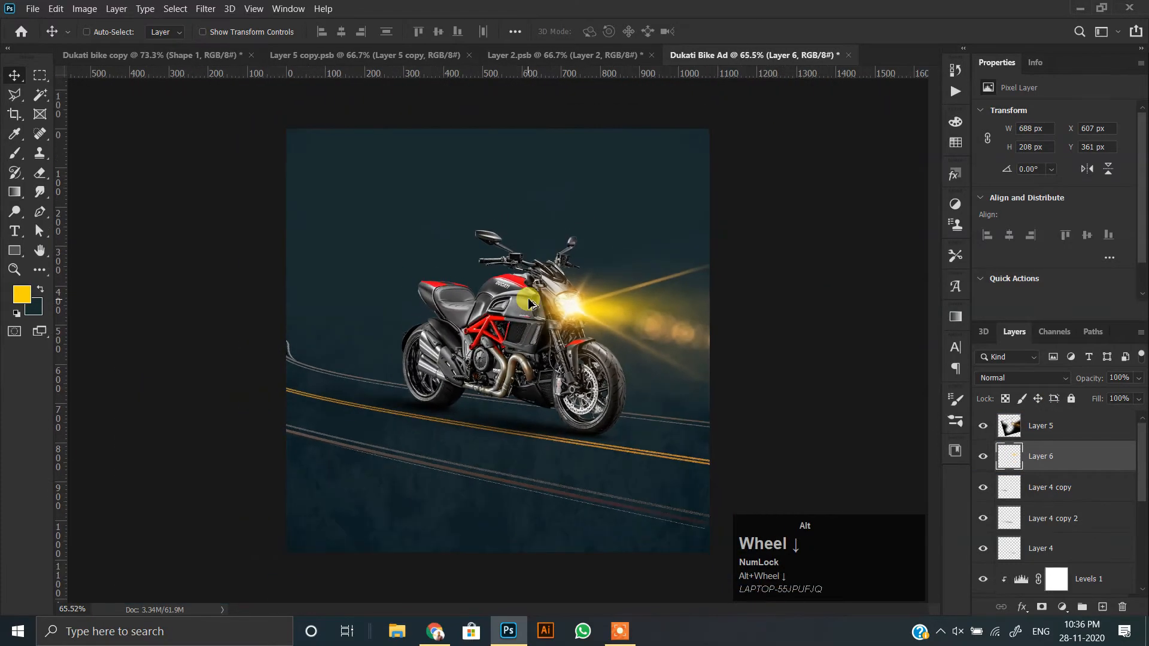
Close the Layer 2.psb smart object document.
{"action": "left_click", "coordinate": [558, 56]}
{"action": "left_click", "coordinate": [652, 55]}
{"action": "left_click", "coordinate": [596, 246]}
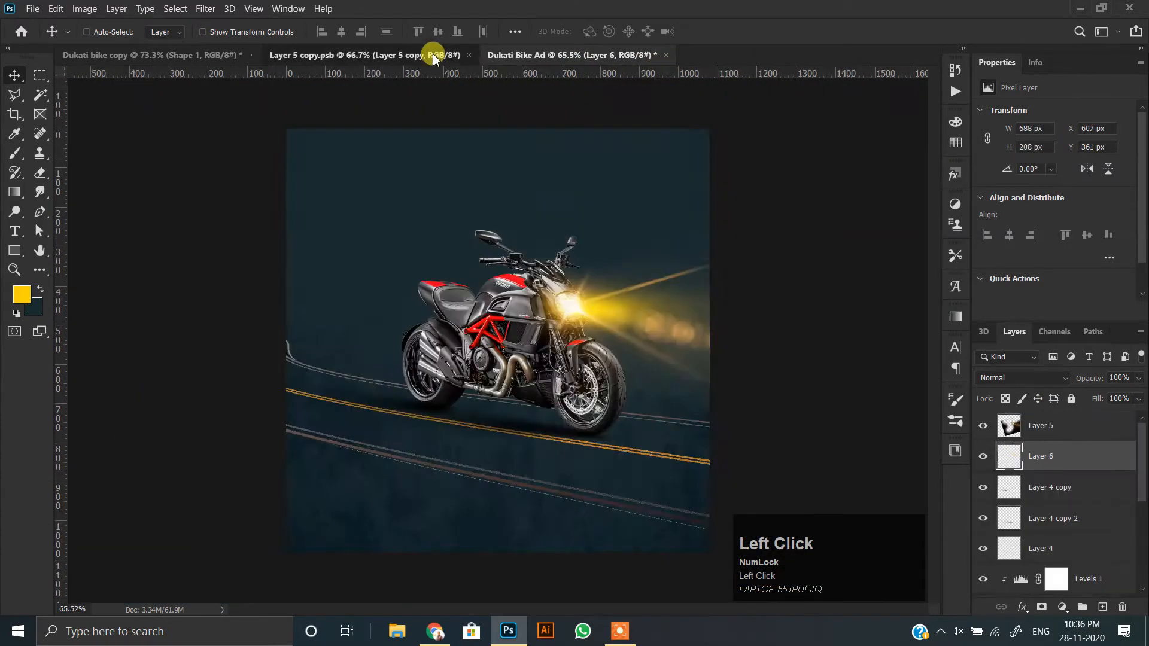
Bring the blue light streak from Layer 5 copy.psb into the ad over the bike, comparing blend modes and keeping Screen.
{"action": "left_click", "coordinate": [436, 56]}
{"action": "left_click_drag", "start_coordinate": [538, 348], "coordinate": [623, 333]}
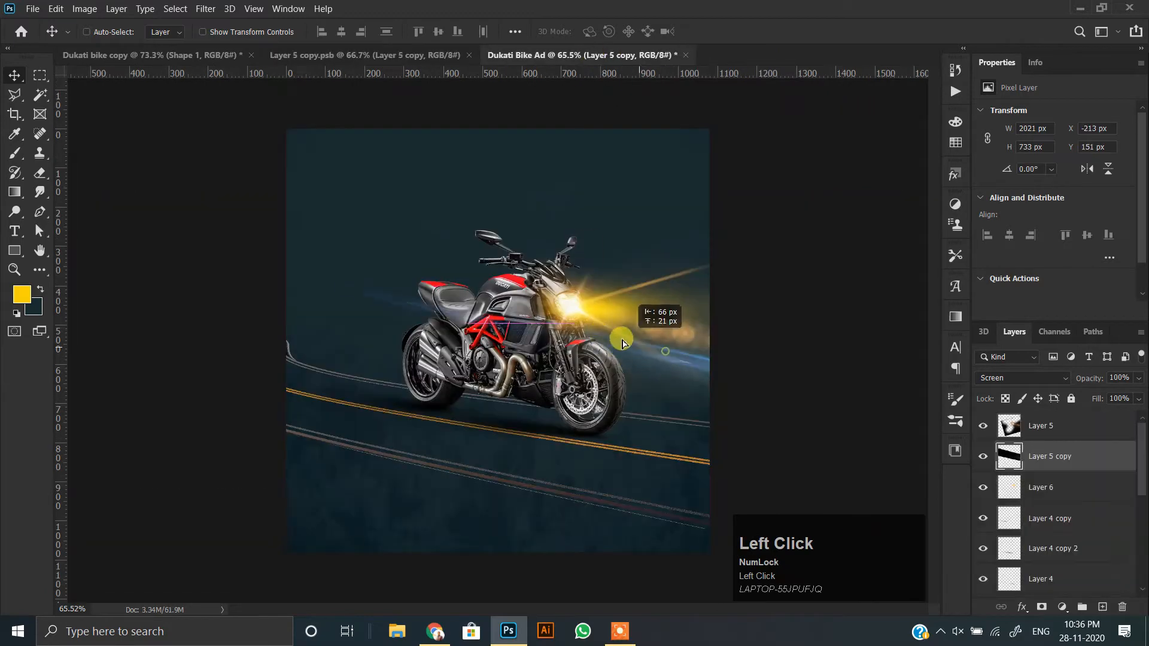
{"action": "left_click", "coordinate": [1032, 377]}
{"action": "left_click", "coordinate": [1025, 250]}
{"action": "key", "text": "Down"}
{"action": "key", "text": "Down"}
{"action": "key", "text": "Down"}
{"action": "key", "text": "Down"}
{"action": "key", "text": "Down"}
{"action": "key", "text": "Down"}
{"action": "key", "text": "Down"}
{"action": "key", "text": "Down"}
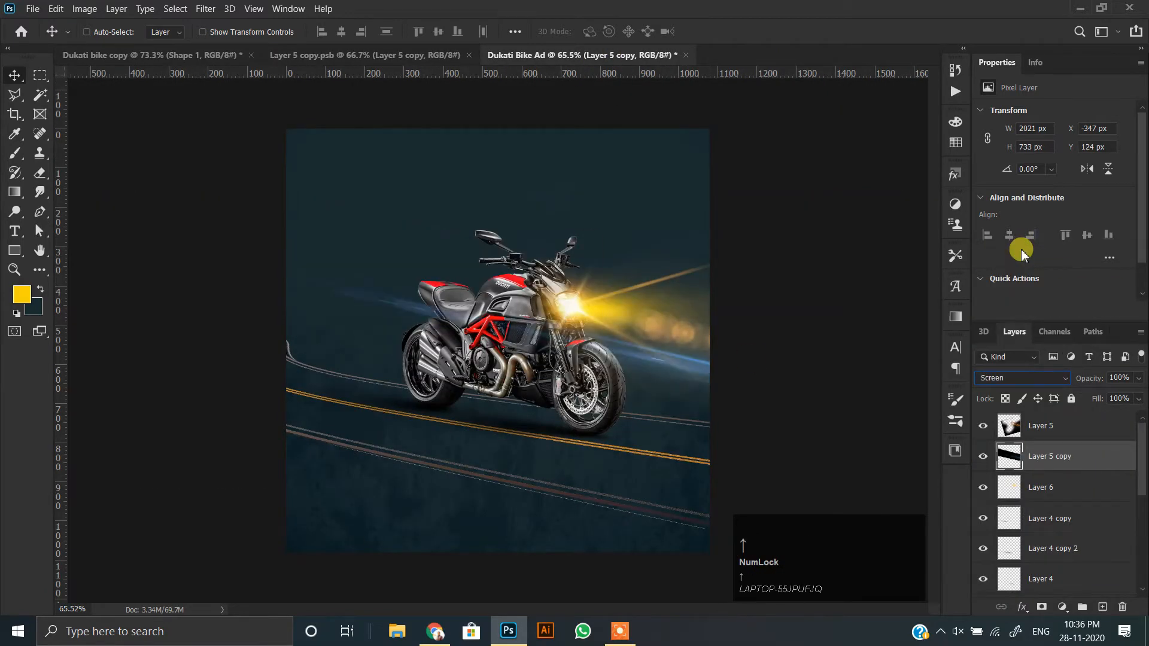
Rotate the blue streak counterclockwise by about 10° so it runs nearly level beside the headlight.
{"action": "scroll", "coordinate": [714, 416], "scroll_direction": "up", "scroll_amount": 2}
{"action": "key", "text": "ctrl+t"}
{"action": "left_click_drag", "start_coordinate": [605, 98], "coordinate": [565, 104]}
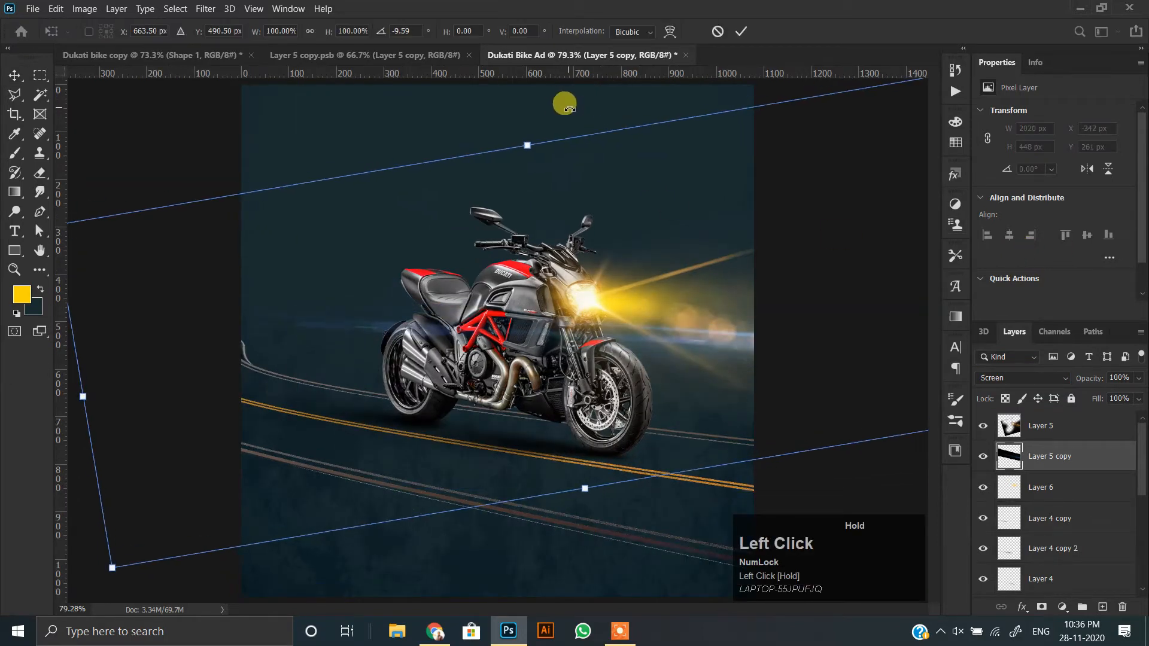
{"action": "left_click", "coordinate": [787, 366]}
Duplicate the blue streak and place the copy lower, crossing the engine and front wheel at a slight tilt.
{"action": "mouse_move", "coordinate": [787, 367]}
{"action": "left_mouse_down"}
{"action": "mouse_move", "coordinate": [814, 431]}
{"action": "mouse_move", "coordinate": [879, 447]}
{"action": "mouse_move", "coordinate": [868, 459]}
{"action": "left_mouse_up"}
{"action": "key", "text": "ctrl+t"}
{"action": "mouse_move", "coordinate": [693, 411]}
{"action": "left_mouse_down"}
{"action": "mouse_move", "coordinate": [691, 401]}
{"action": "mouse_move", "coordinate": [839, 379]}
{"action": "mouse_move", "coordinate": [721, 376]}
{"action": "left_mouse_up"}
{"action": "double_click", "coordinate": [704, 397]}
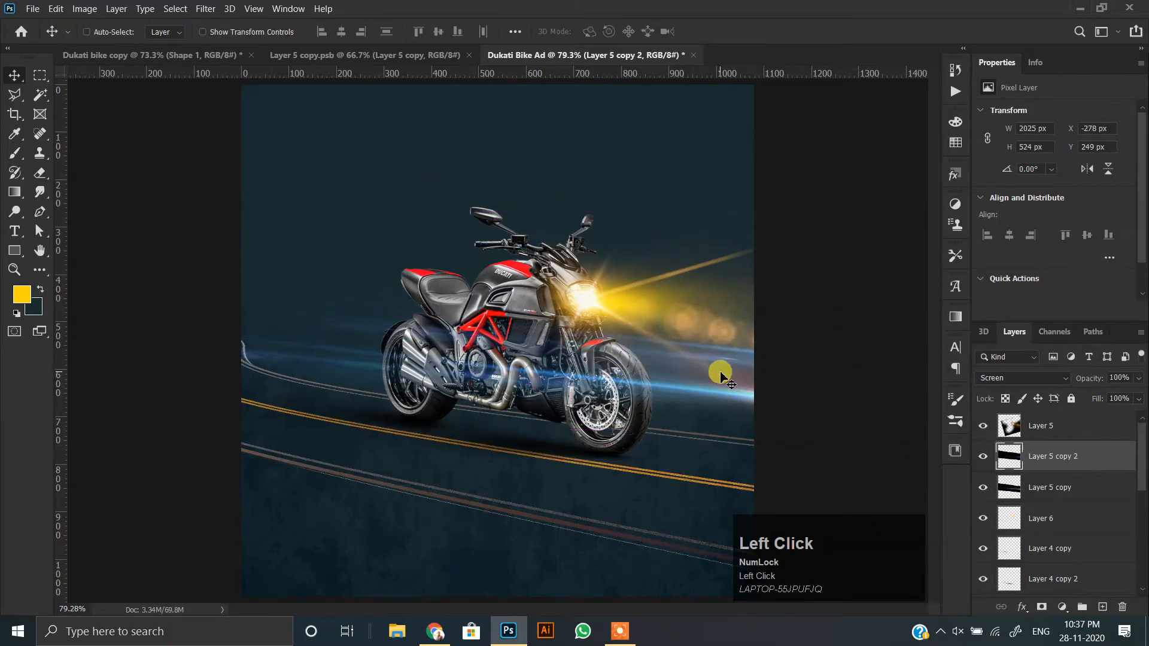
Show the orange light-trail layer, rotate it about -20° and move it up behind the bike.
{"action": "scroll", "coordinate": [646, 340], "scroll_direction": "up", "scroll_amount": 1}
{"action": "scroll", "coordinate": [1061, 526], "scroll_direction": "down", "scroll_amount": 5}
{"action": "left_click", "coordinate": [1053, 530]}
{"action": "left_click", "coordinate": [984, 528]}
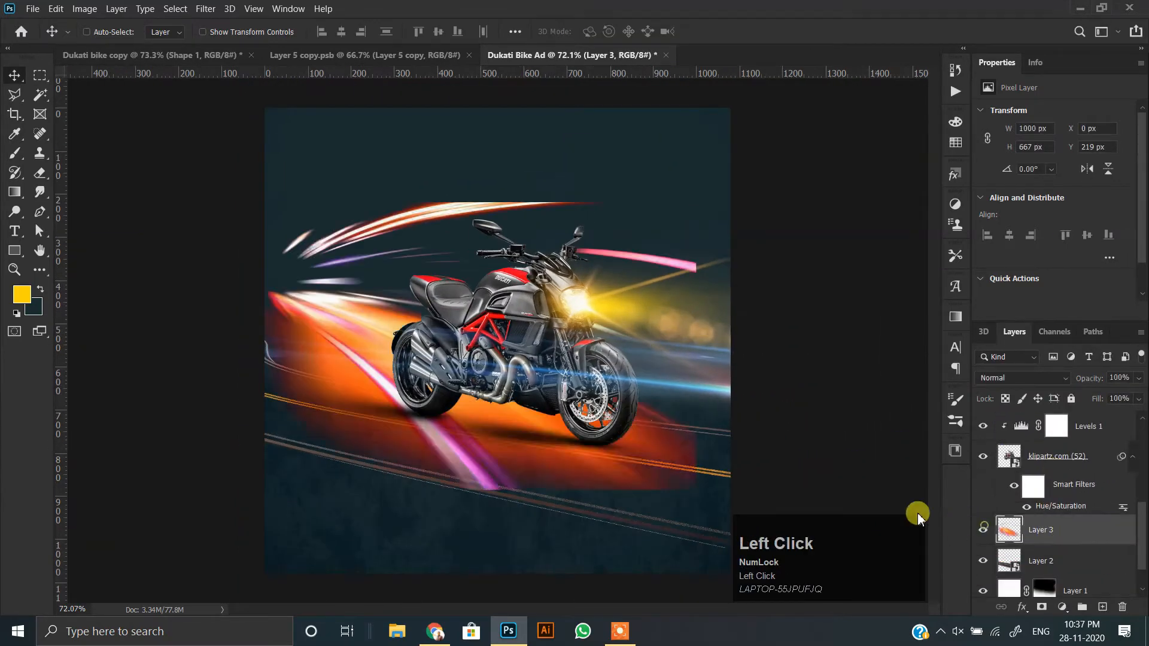
{"action": "key", "text": "ctrl+t"}
{"action": "left_click_drag", "start_coordinate": [594, 499], "coordinate": [659, 460]}
{"action": "left_click_drag", "start_coordinate": [458, 450], "coordinate": [454, 362]}
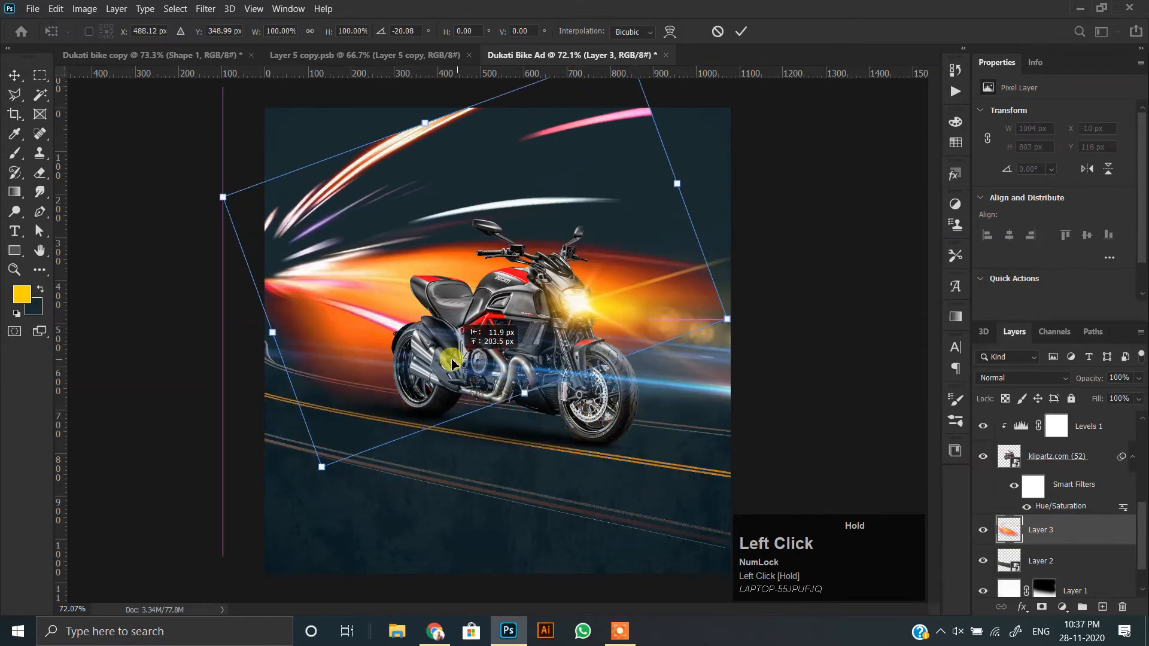
Enlarge the light trails to about 127% and tilt them to about -26.8°, centring them behind the bike.
{"action": "scroll", "coordinate": [639, 368], "scroll_direction": "down", "scroll_amount": 2}
{"action": "left_click_drag", "start_coordinate": [686, 321], "coordinate": [760, 340]}
{"action": "left_click_drag", "start_coordinate": [622, 395], "coordinate": [631, 363]}
{"action": "left_click_drag", "start_coordinate": [765, 303], "coordinate": [805, 306]}
{"action": "left_click_drag", "start_coordinate": [573, 355], "coordinate": [557, 358]}
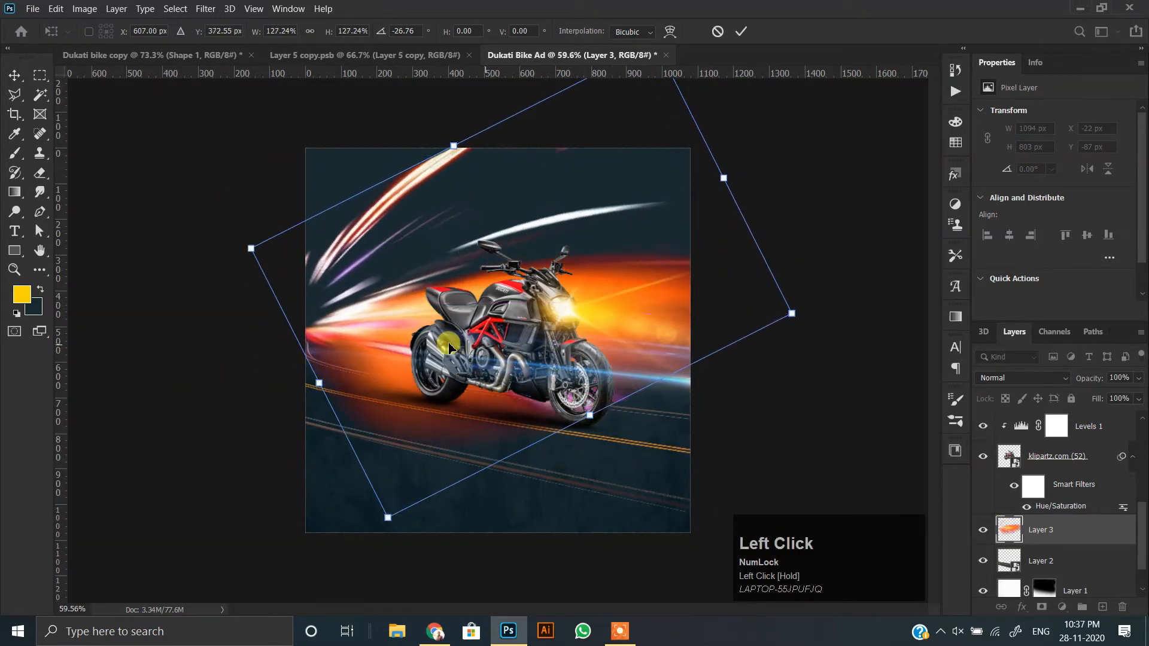
{"action": "double_click", "coordinate": [442, 342]}
Flatten the light trails vertically and widen them past both canvas edges so the orange glow ends at the road.
{"action": "key", "text": "ctrl+t"}
{"action": "left_click_drag", "start_coordinate": [546, 454], "coordinate": [540, 411]}
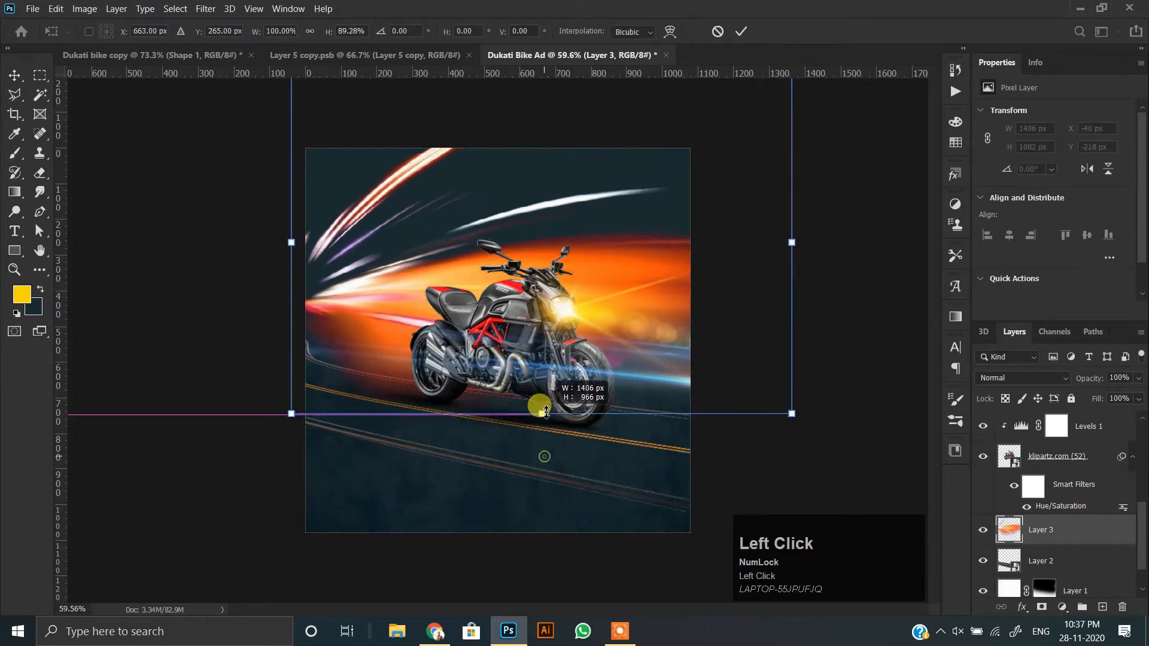
{"action": "left_click_drag", "start_coordinate": [481, 312], "coordinate": [485, 284]}
{"action": "left_click_drag", "start_coordinate": [432, 327], "coordinate": [426, 335]}
{"action": "left_click_drag", "start_coordinate": [526, 312], "coordinate": [532, 311]}
{"action": "left_click_drag", "start_coordinate": [549, 131], "coordinate": [551, 290]}
{"action": "left_click_drag", "start_coordinate": [446, 319], "coordinate": [426, 319]}
{"action": "left_click_drag", "start_coordinate": [716, 293], "coordinate": [736, 293]}
{"action": "left_click_drag", "start_coordinate": [294, 295], "coordinate": [287, 295]}
{"action": "key", "text": "Return"}
Move the LICENSE TO THRILL text group to the right in the Dukati bike copy document.
{"action": "scroll", "coordinate": [481, 317], "scroll_direction": "up", "scroll_amount": 2}
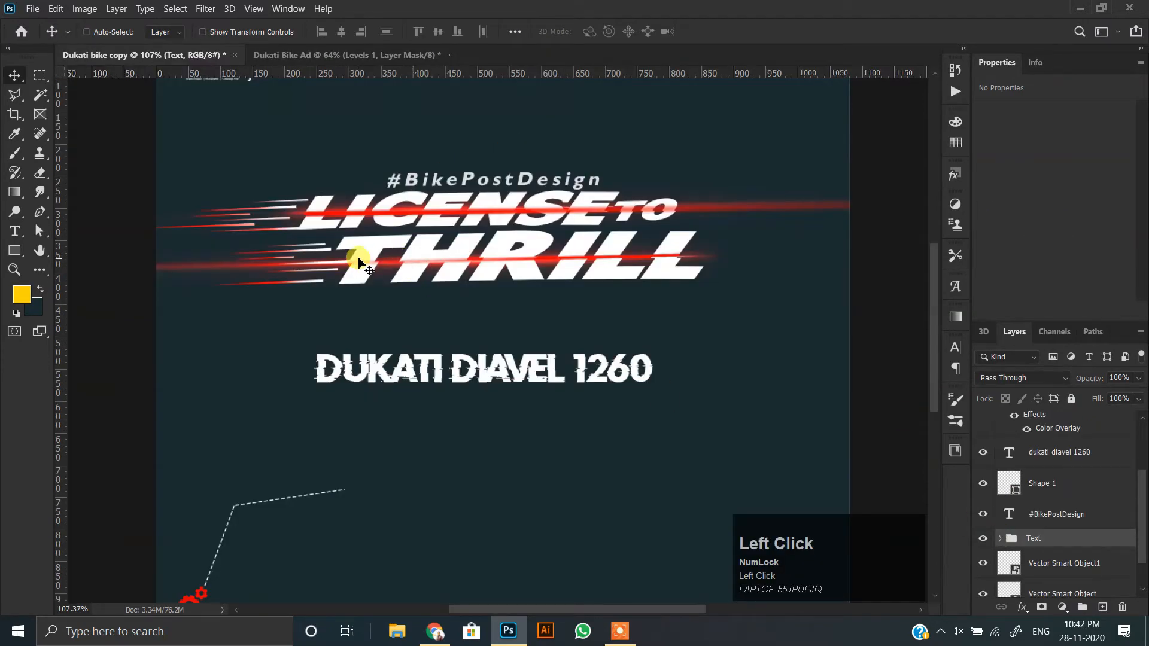
{"action": "scroll", "coordinate": [359, 261], "scroll_direction": "up", "scroll_amount": 2}
{"action": "key", "text": "ctrl+t"}
{"action": "left_click_drag", "start_coordinate": [373, 252], "coordinate": [470, 358]}
{"action": "scroll", "coordinate": [470, 357], "scroll_direction": "down", "scroll_amount": 5}
{"action": "double_click", "coordinate": [473, 358]}
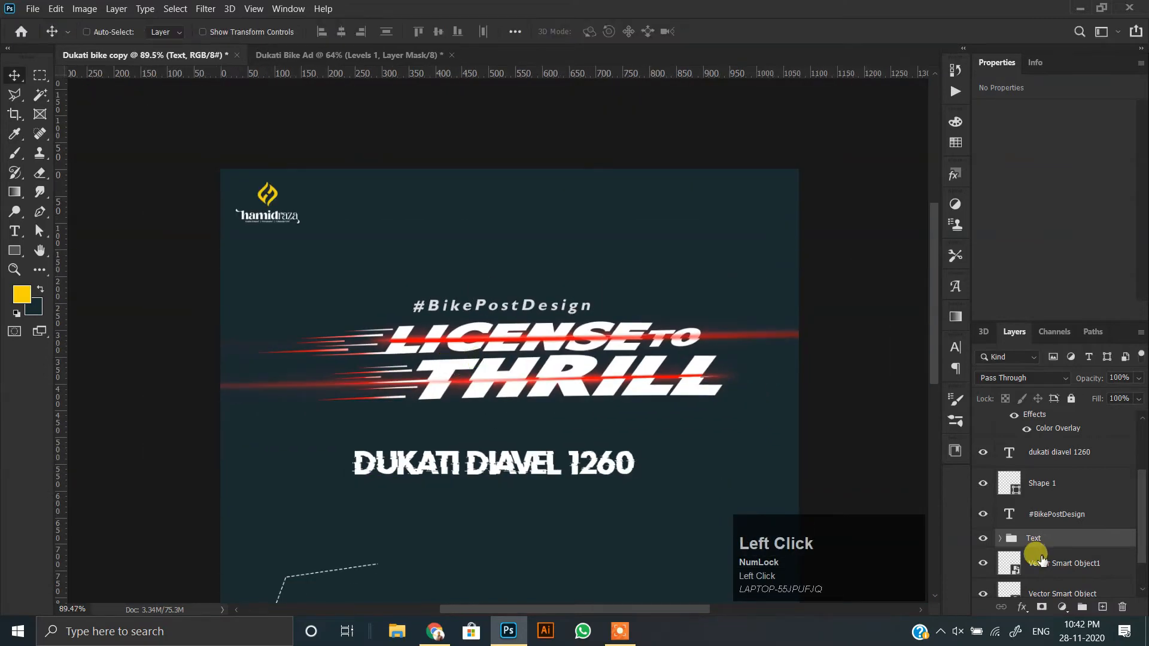
Bring the title group and #BikePostDesign text into the Dukati Bike Ad document, tilted about -8.3° above the bike.
{"action": "left_click", "coordinate": [1039, 516], "text": "ctrl"}
{"action": "left_click_drag", "start_coordinate": [584, 385], "coordinate": [560, 234]}
{"action": "scroll", "coordinate": [557, 234], "scroll_direction": "up", "scroll_amount": 4}
{"action": "key", "text": "ctrl+t"}
{"action": "left_click_drag", "start_coordinate": [582, 320], "coordinate": [611, 331]}
{"action": "left_click_drag", "start_coordinate": [444, 234], "coordinate": [551, 175]}
{"action": "key", "text": "Return"}
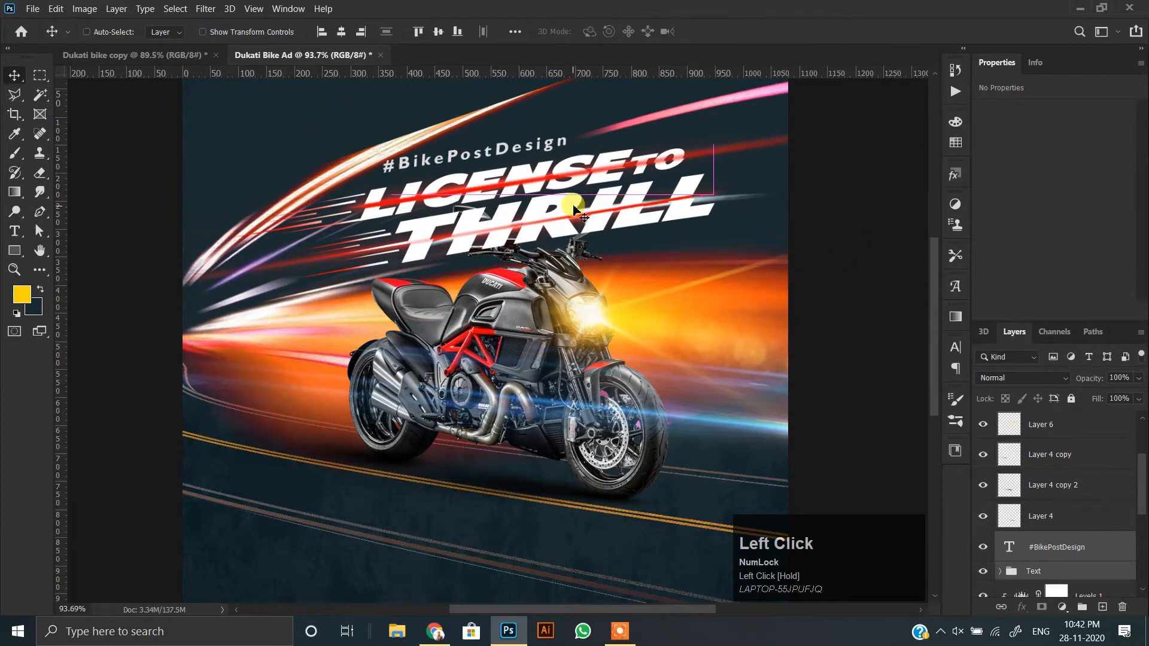
Reorder the title and hashtag to sit behind the bike but above the light trails, and nudge them slightly upward.
{"action": "scroll", "coordinate": [1030, 467], "scroll_direction": "down", "scroll_amount": 3}
{"action": "key", "text": "ctrl+bracketleft"}
{"action": "key", "text": "ctrl+bracketleft"}
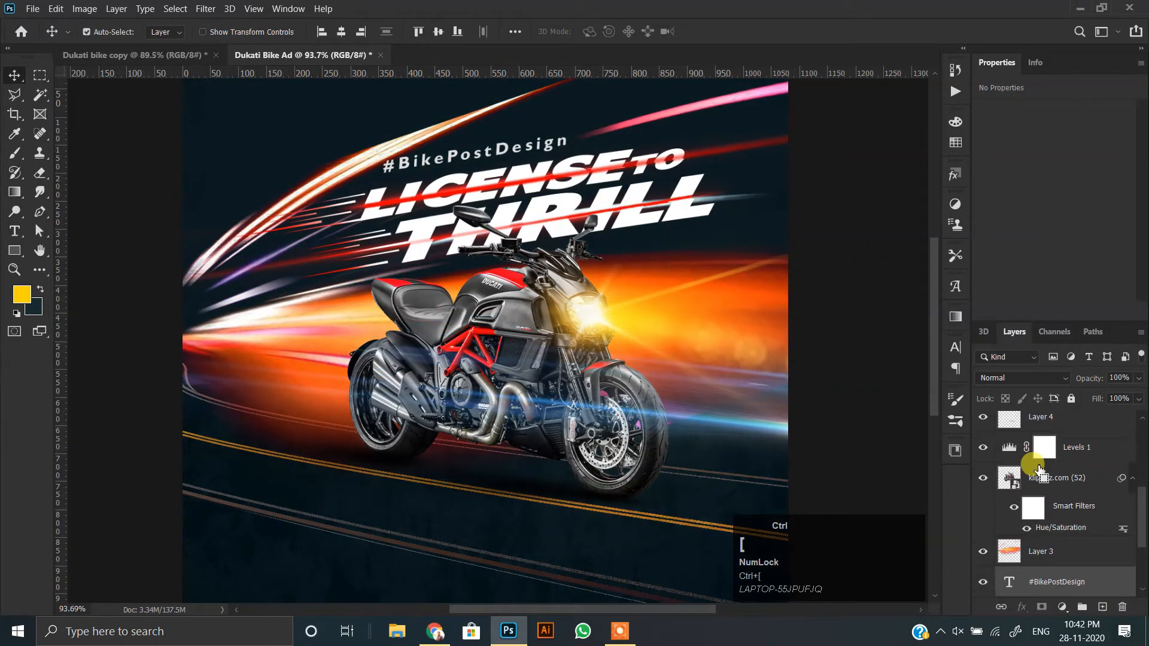
{"action": "key", "text": "ctrl+bracketright"}
{"action": "left_click_drag", "start_coordinate": [574, 217], "coordinate": [576, 208]}
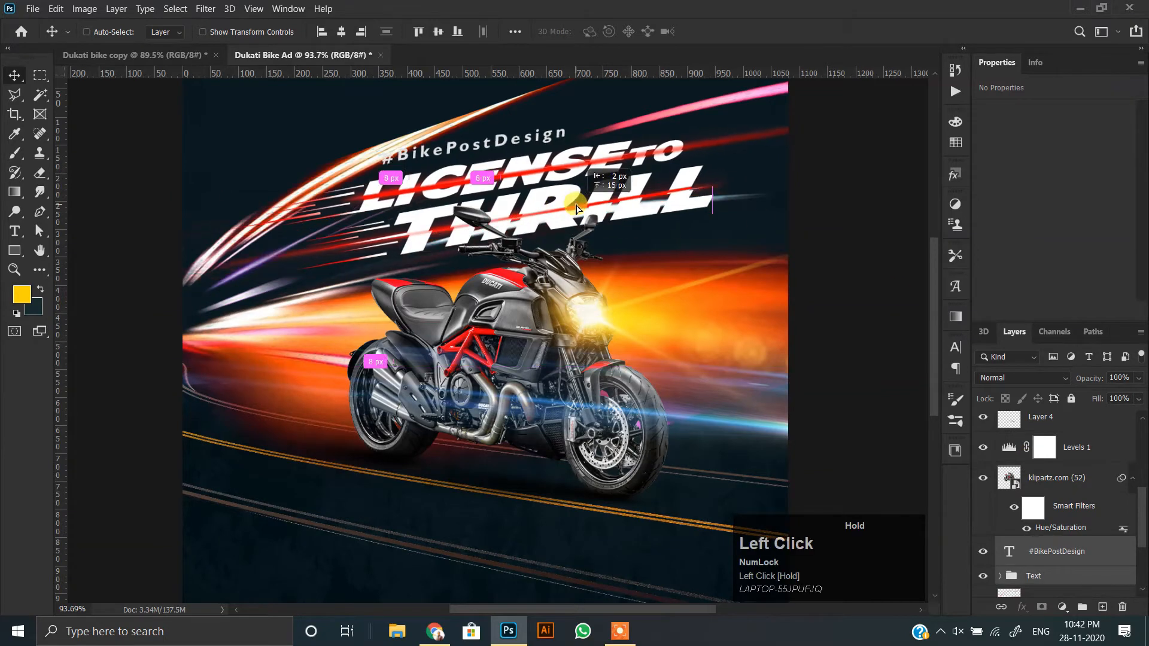
Move only the #BikePostDesign text about 47 px to the right above the title.
{"action": "right_click", "coordinate": [498, 142]}
{"action": "left_click", "coordinate": [516, 147]}
{"action": "left_click_drag", "start_coordinate": [515, 142], "coordinate": [542, 139]}
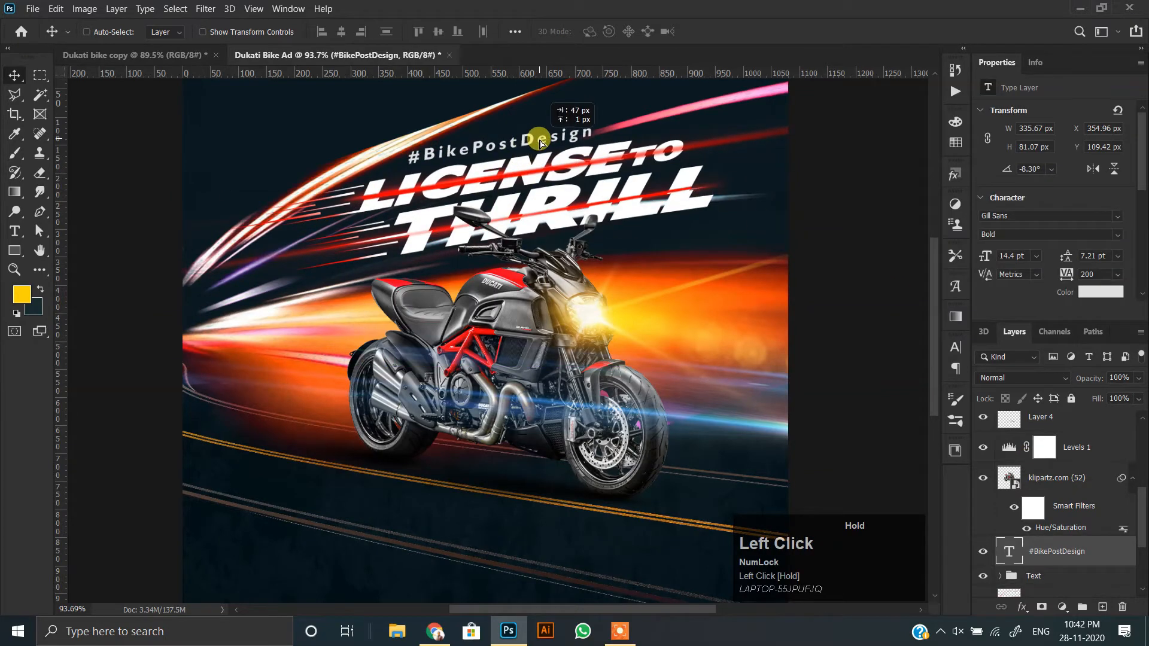
{"action": "scroll", "coordinate": [473, 183], "scroll_direction": "down", "scroll_amount": 5}
{"action": "scroll", "coordinate": [491, 210], "scroll_direction": "up", "scroll_amount": 2}
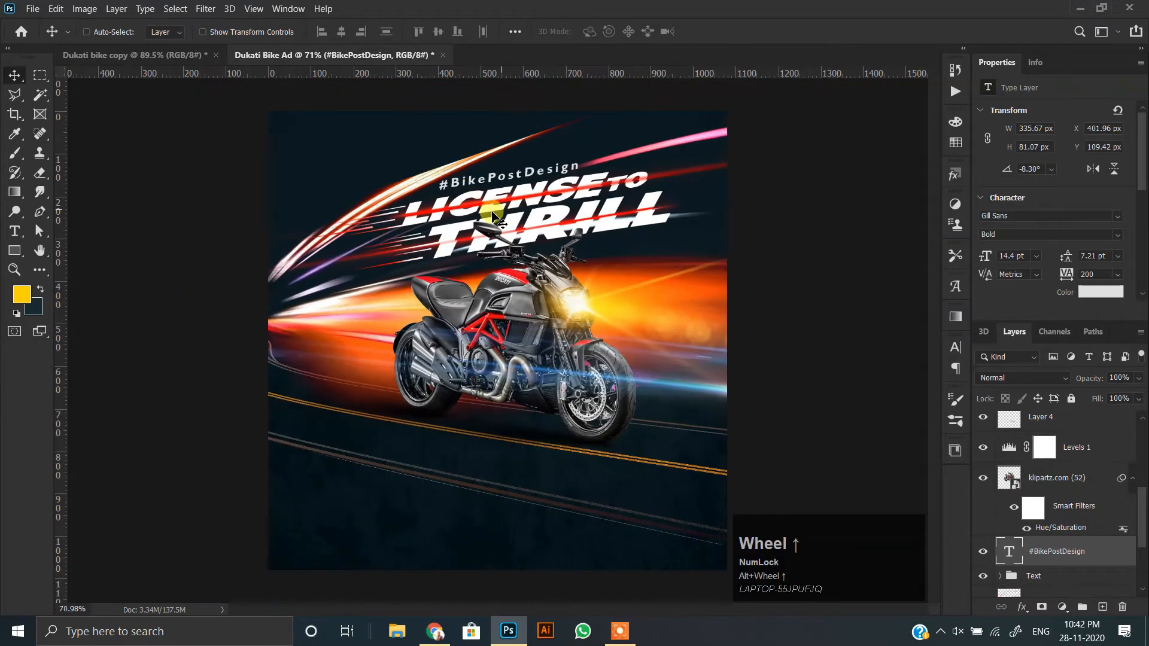
Copy the DUKATI DIAVEL 1260 text from the Dukati bike copy document.
{"action": "left_click", "coordinate": [179, 59]}
{"action": "right_click", "coordinate": [423, 368]}
{"action": "left_click", "coordinate": [485, 377]}
{"action": "double_click", "coordinate": [486, 378]}
{"action": "key", "text": "ctrl+c"}
{"action": "left_click", "coordinate": [19, 78]}
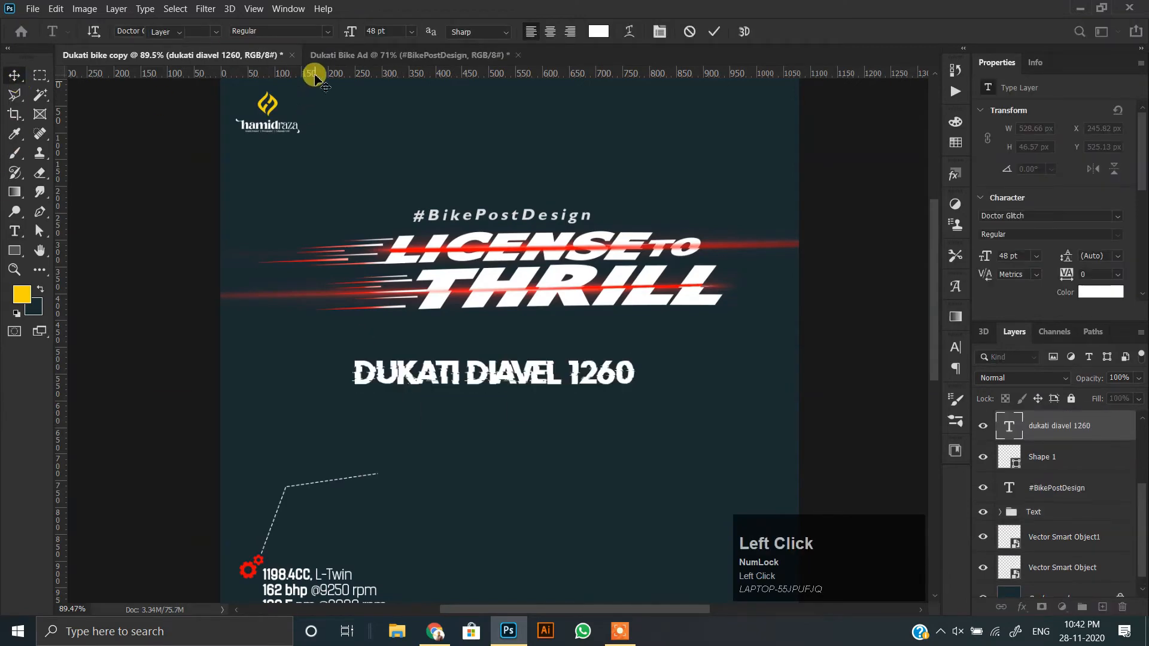
Paste DUKATI DIAVEL 1260 into a new text layer above Layer 2 in the ad and place it below the bike.
{"action": "left_click", "coordinate": [354, 57]}
{"action": "scroll", "coordinate": [405, 317], "scroll_direction": "up", "scroll_amount": 6}
{"action": "scroll", "coordinate": [397, 265], "scroll_direction": "down", "scroll_amount": 3}
{"action": "scroll", "coordinate": [1051, 510], "scroll_direction": "down", "scroll_amount": 5}
{"action": "left_click", "coordinate": [1041, 524]}
{"action": "left_click", "coordinate": [985, 521]}
{"action": "left_click", "coordinate": [984, 520]}
{"action": "scroll", "coordinate": [513, 346], "scroll_direction": "up", "scroll_amount": 2}
{"action": "left_click", "coordinate": [15, 231]}
{"action": "left_click", "coordinate": [264, 346]}
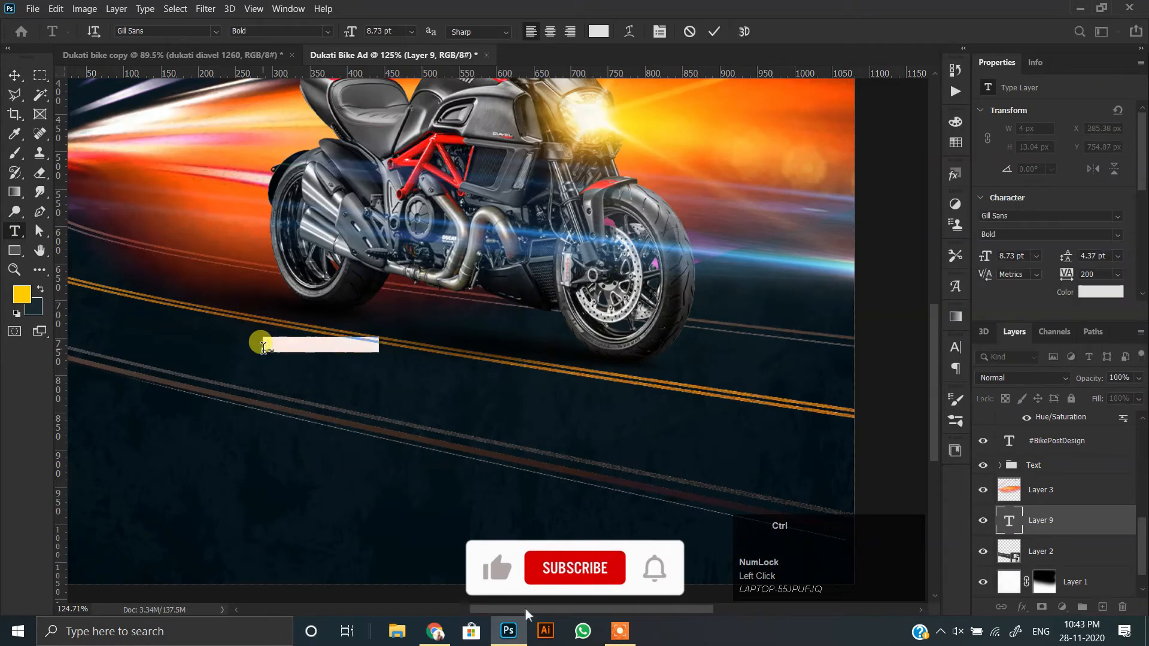
{"action": "key", "text": "ctrl+v"}
{"action": "left_click", "coordinate": [14, 78]}
{"action": "left_click_drag", "start_coordinate": [512, 337], "coordinate": [455, 392]}
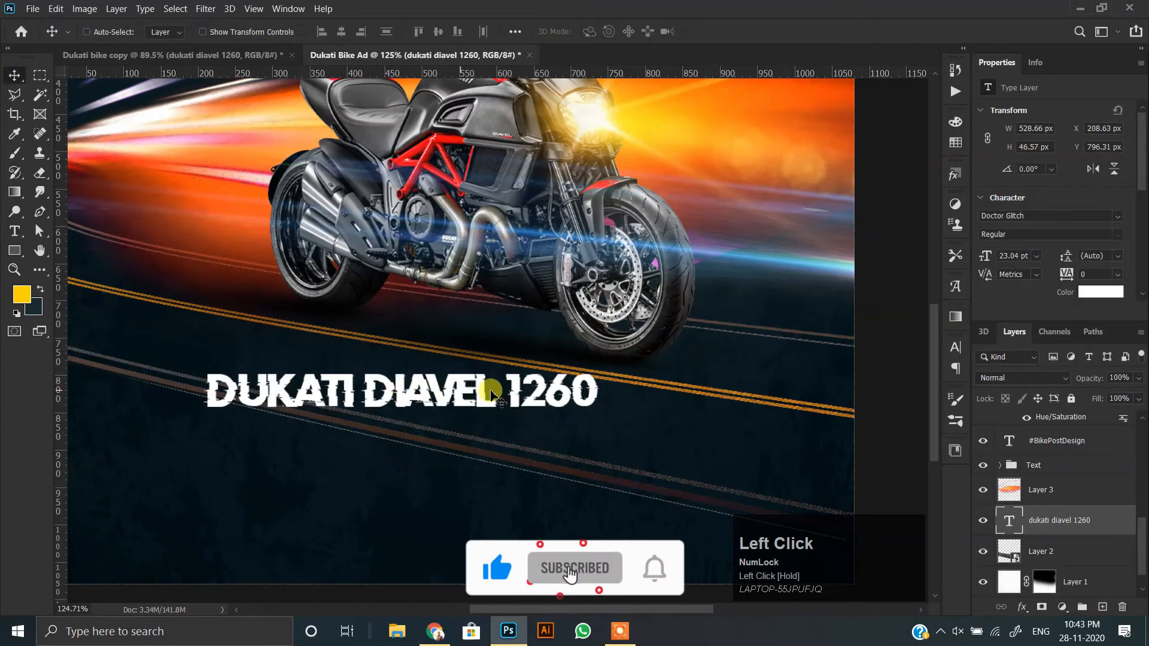
Convert the model name to a smart object, then enlarge it to about 193% and rotate it about 9.3° along the road.
{"action": "right_click", "coordinate": [1097, 520]}
{"action": "left_click", "coordinate": [918, 187]}
{"action": "scroll", "coordinate": [464, 335], "scroll_direction": "down", "scroll_amount": 2}
{"action": "key", "text": "ctrl+t"}
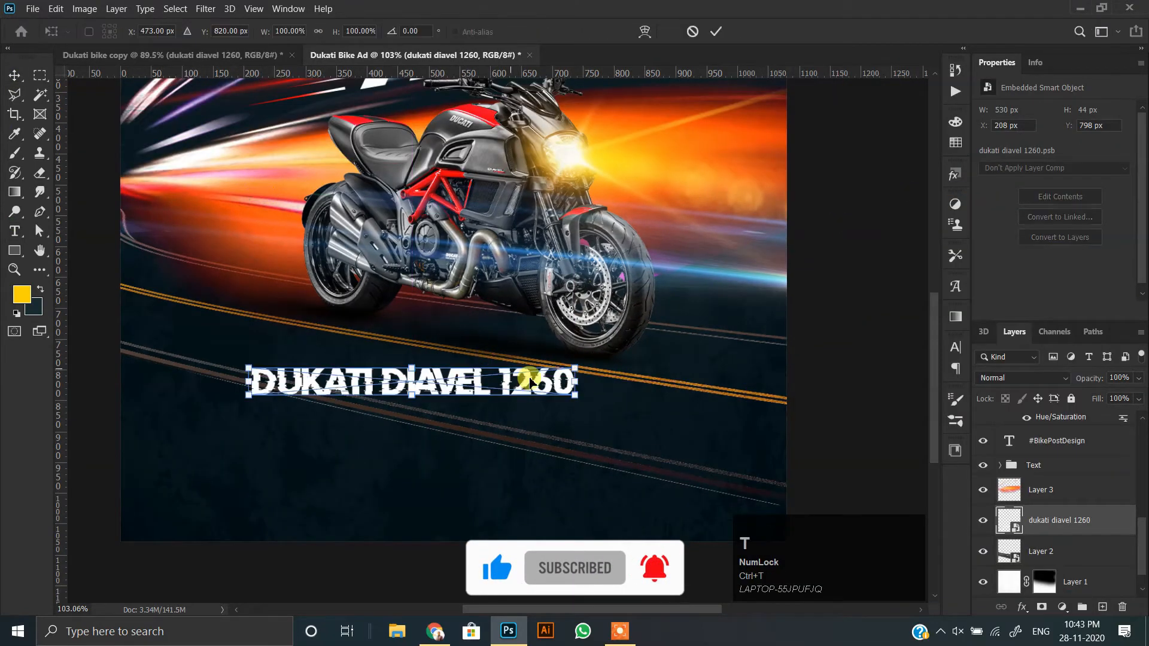
{"action": "left_click_drag", "start_coordinate": [601, 383], "coordinate": [721, 433]}
{"action": "left_click_drag", "start_coordinate": [628, 418], "coordinate": [687, 426]}
Reshape the model name to span the canvas between the road lines, at about 206% × 235% and 11.7° rotation.
{"action": "scroll", "coordinate": [236, 335], "scroll_direction": "up", "scroll_amount": 5}
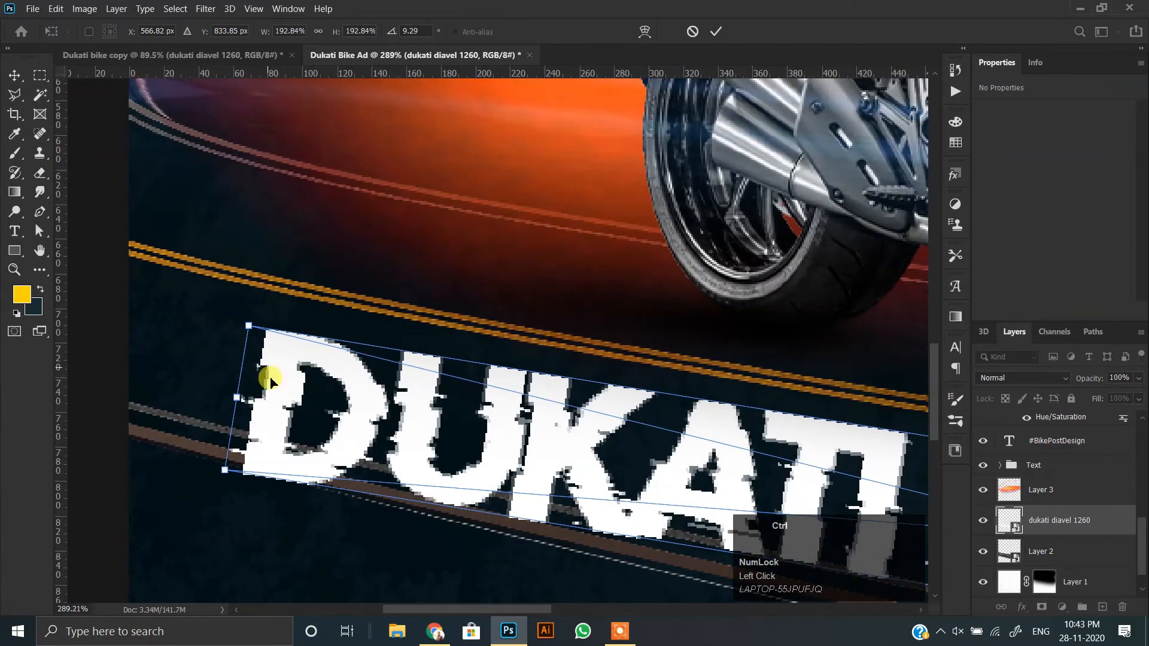
{"action": "left_click_drag", "start_coordinate": [226, 469], "coordinate": [142, 394]}
{"action": "left_click_drag", "start_coordinate": [248, 326], "coordinate": [148, 271]}
{"action": "left_click_drag", "start_coordinate": [756, 489], "coordinate": [447, 341]}
{"action": "scroll", "coordinate": [447, 341], "scroll_direction": "down", "scroll_amount": 4}
{"action": "left_click_drag", "start_coordinate": [639, 386], "coordinate": [257, 359]}
{"action": "left_click_drag", "start_coordinate": [542, 404], "coordinate": [544, 393]}
{"action": "left_click_drag", "start_coordinate": [527, 503], "coordinate": [540, 519]}
{"action": "scroll", "coordinate": [433, 446], "scroll_direction": "down", "scroll_amount": 4}
{"action": "left_click_drag", "start_coordinate": [304, 429], "coordinate": [649, 434]}
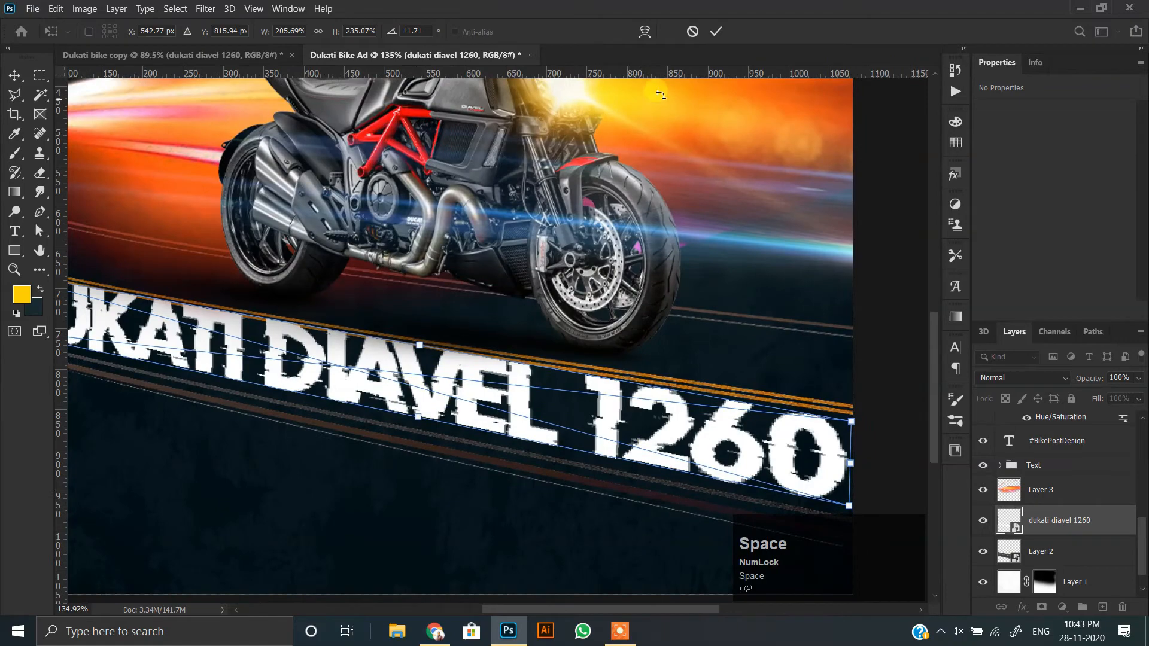
Warp the middle of the model name so the word DIAVEL follows the road lines.
{"action": "left_click", "coordinate": [645, 30]}
{"action": "scroll", "coordinate": [387, 388], "scroll_direction": "up", "scroll_amount": 10}
{"action": "left_click_drag", "start_coordinate": [513, 436], "coordinate": [512, 446]}
{"action": "scroll", "coordinate": [512, 447], "scroll_direction": "down", "scroll_amount": 9}
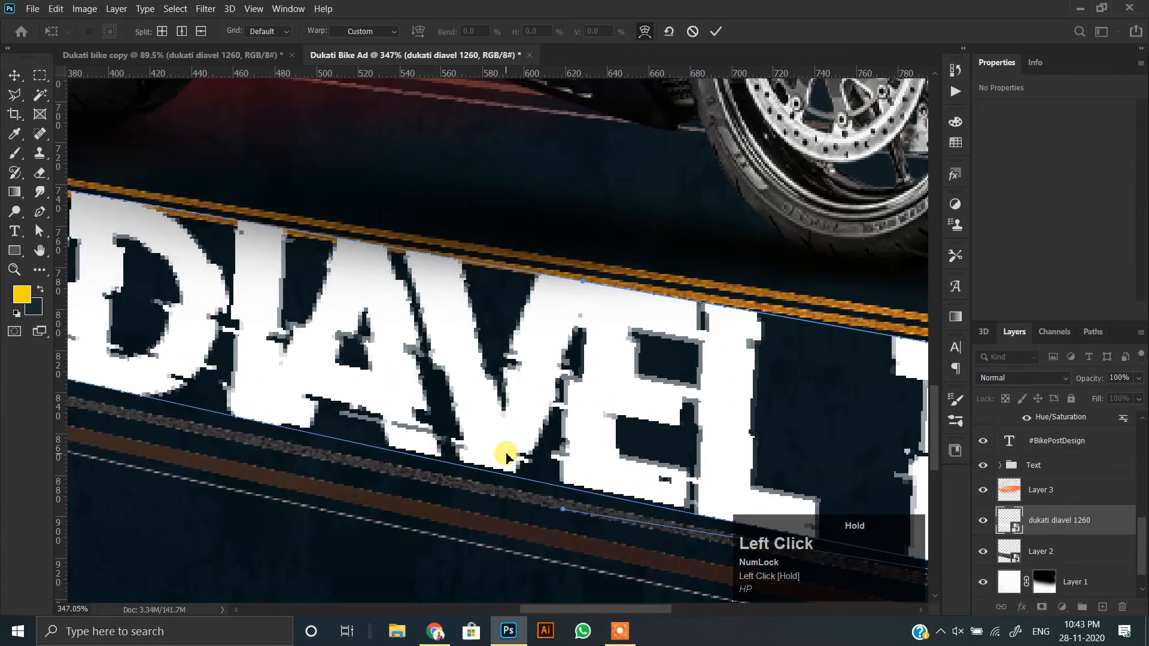
{"action": "left_click_drag", "start_coordinate": [567, 370], "coordinate": [557, 399]}
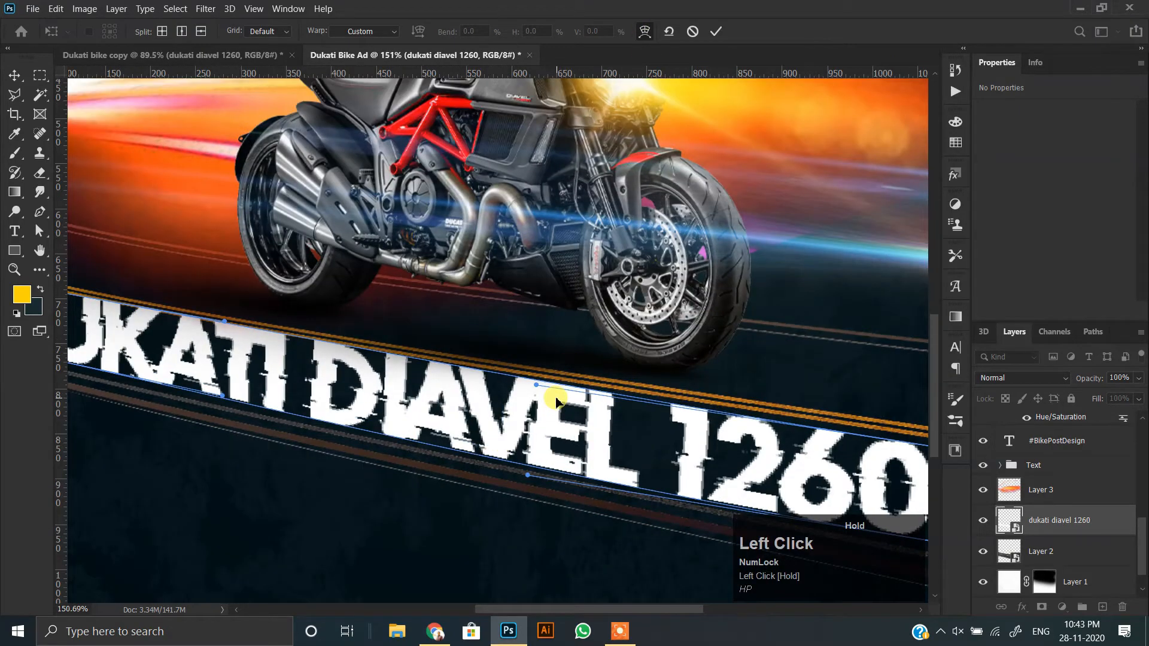
Warp the DUKATI end of the model name to fit the curve of the orange road line.
{"action": "left_click_drag", "start_coordinate": [264, 369], "coordinate": [488, 431]}
{"action": "scroll", "coordinate": [387, 437], "scroll_direction": "up", "scroll_amount": 3}
{"action": "left_click_drag", "start_coordinate": [392, 435], "coordinate": [390, 438]}
{"action": "left_click_drag", "start_coordinate": [428, 365], "coordinate": [428, 370]}
{"action": "left_click_drag", "start_coordinate": [539, 404], "coordinate": [534, 403]}
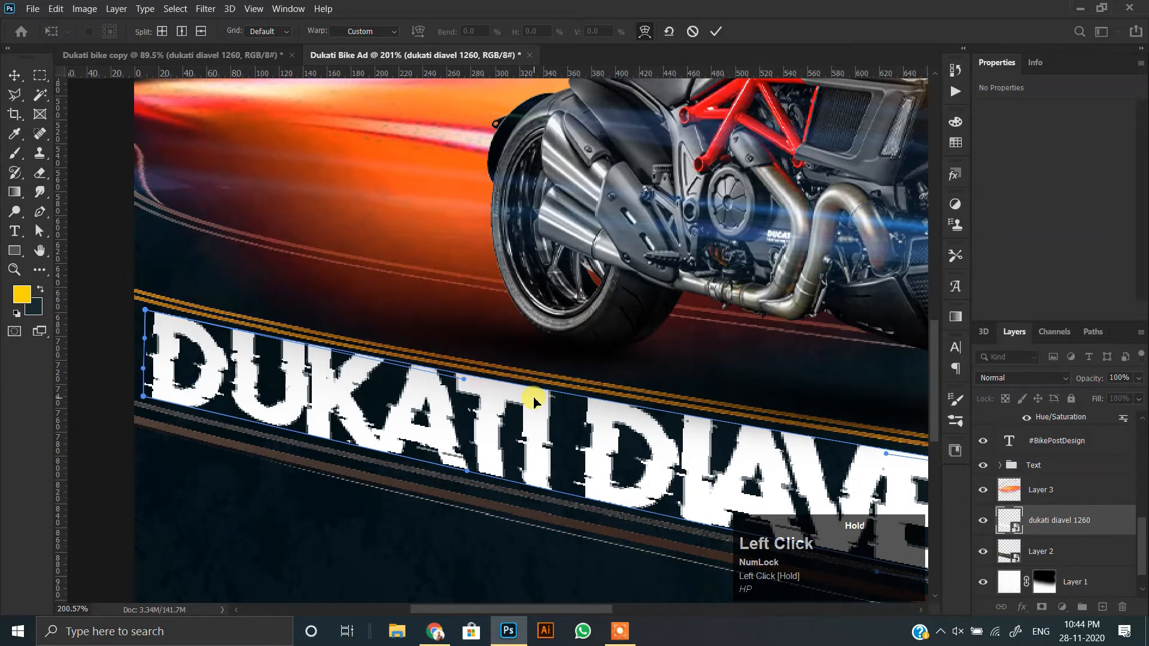
{"action": "left_click_drag", "start_coordinate": [164, 391], "coordinate": [160, 391]}
Fine-tune the warp around DIAVEL 1260 to match the road lines and apply it.
{"action": "left_click_drag", "start_coordinate": [654, 430], "coordinate": [377, 328]}
{"action": "left_click_drag", "start_coordinate": [625, 372], "coordinate": [626, 367]}
{"action": "left_click_drag", "start_coordinate": [917, 410], "coordinate": [635, 368]}
{"action": "left_click_drag", "start_coordinate": [720, 381], "coordinate": [721, 381]}
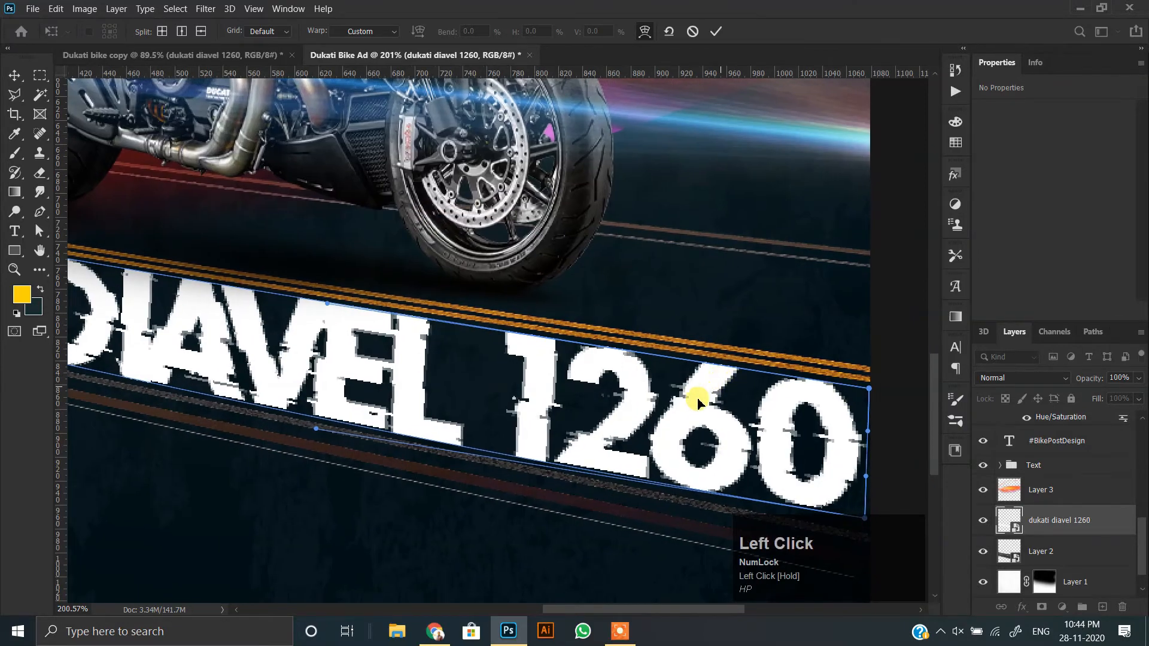
{"action": "scroll", "coordinate": [442, 421], "scroll_direction": "down", "scroll_amount": 5, "text": "alt"}
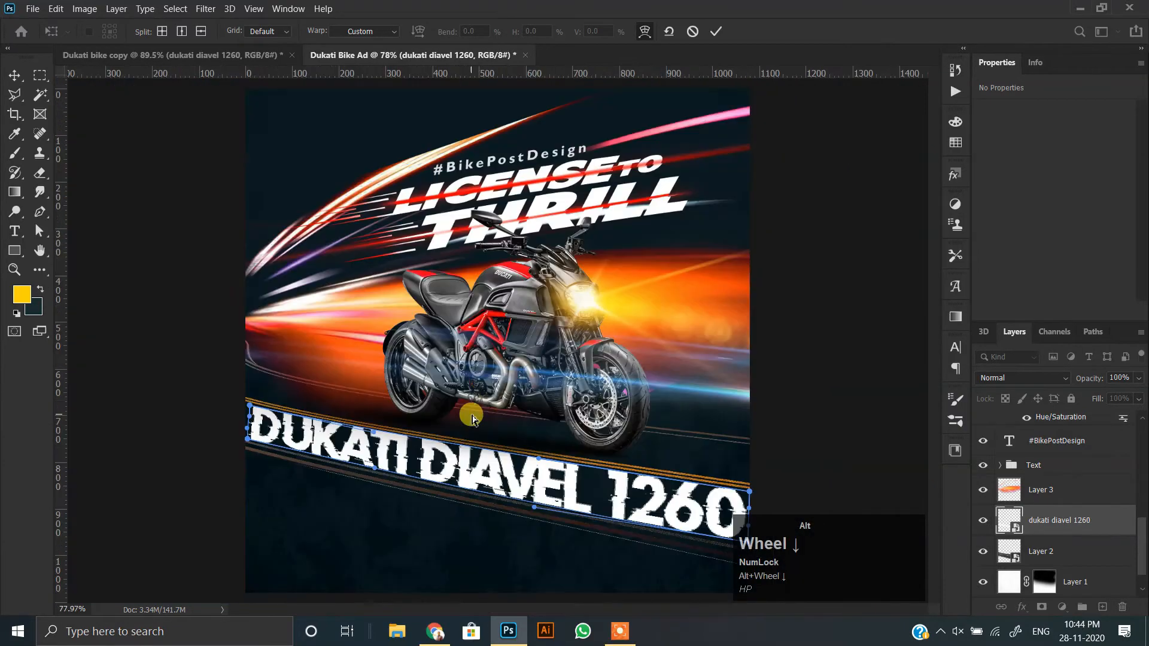
{"action": "left_click", "coordinate": [720, 23]}
Set the model name layer's blend mode to Soft Light.
{"action": "scroll", "coordinate": [222, 407], "scroll_direction": "up", "scroll_amount": 3, "text": "alt"}
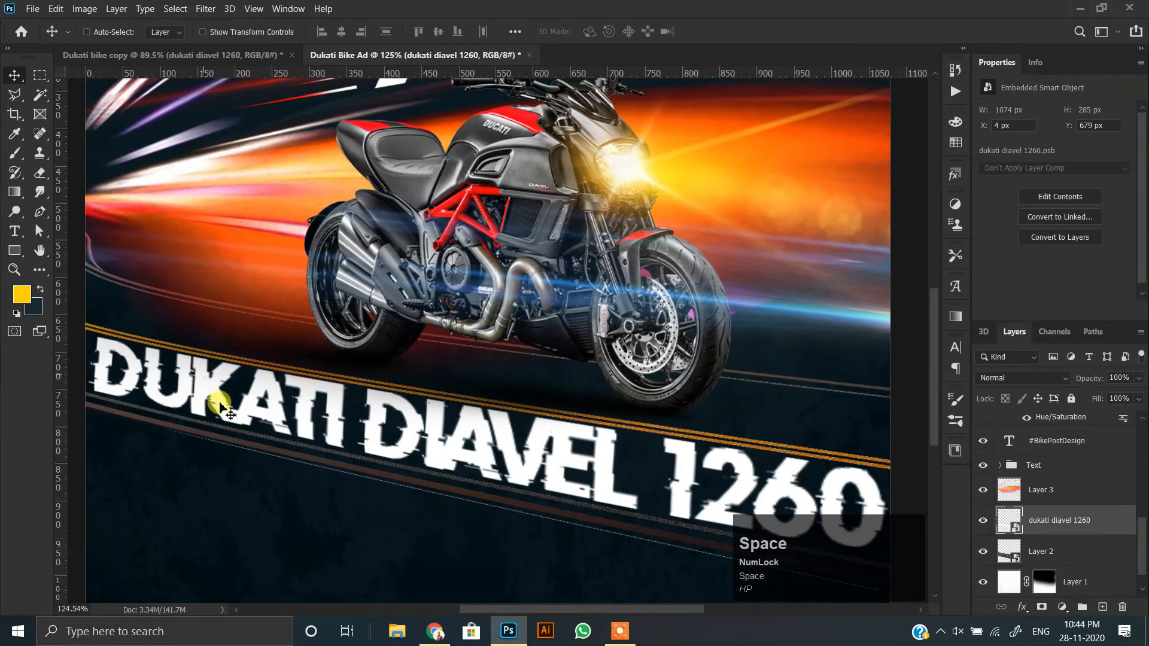
{"action": "left_click", "coordinate": [1057, 380]}
{"action": "left_click", "coordinate": [1000, 250]}
{"action": "key", "text": "Down"}
{"action": "key", "text": "Down"}
{"action": "key", "text": "Down"}
{"action": "key", "text": "Down"}
{"action": "key", "text": "Down"}
{"action": "key", "text": "Down"}
{"action": "key", "text": "Down"}
{"action": "key", "text": "Down"}
{"action": "key", "text": "Down"}
{"action": "key", "text": "Down"}
{"action": "key", "text": "Down"}
{"action": "key", "text": "Down"}
{"action": "key", "text": "Down"}
{"action": "scroll", "coordinate": [448, 417], "scroll_direction": "down", "scroll_amount": 4, "text": "alt"}
{"action": "scroll", "coordinate": [448, 417], "scroll_direction": "up", "scroll_amount": 3, "text": "alt"}
{"action": "scroll", "coordinate": [441, 428], "scroll_direction": "down", "scroll_amount": 2, "text": "alt"}
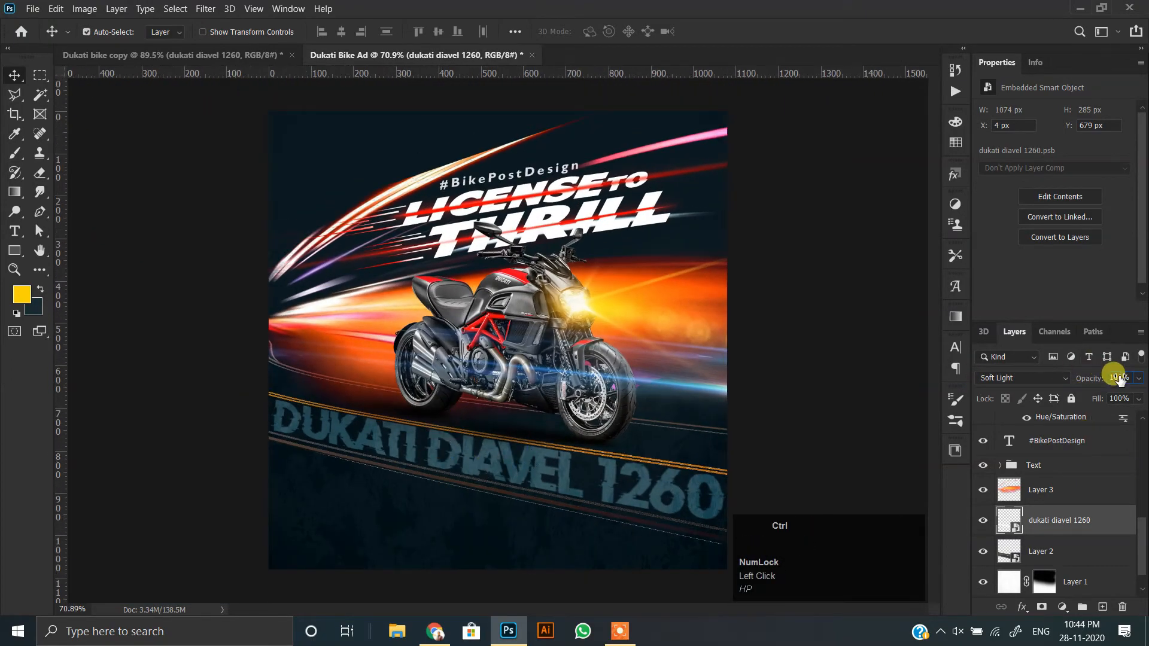
Set the model name layer's opacity to 80%.
{"action": "type", "text": "80"}
{"action": "key", "text": "Return"}
{"action": "scroll", "coordinate": [439, 429], "scroll_direction": "up", "scroll_amount": 3, "text": "alt"}
{"action": "left_click", "coordinate": [400, 482], "text": "alt"}
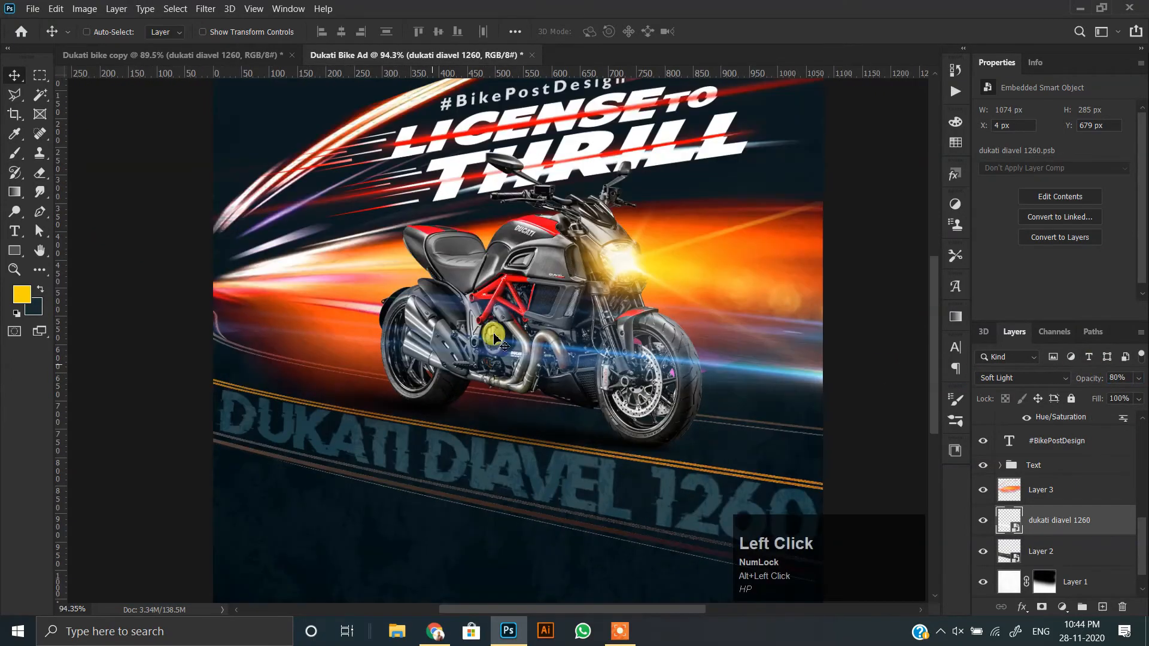
{"action": "scroll", "coordinate": [489, 417], "scroll_direction": "down", "scroll_amount": 2, "text": "alt"}
{"action": "scroll", "coordinate": [489, 418], "scroll_direction": "up", "scroll_amount": 1, "text": "alt"}
{"action": "scroll", "coordinate": [489, 417], "scroll_direction": "down", "scroll_amount": 1, "text": "alt"}
Bring the designer's logo from the Dukati bike copy document into the ad's upper corner, at X 25 px and Y 22 px.
{"action": "left_click", "coordinate": [202, 52]}
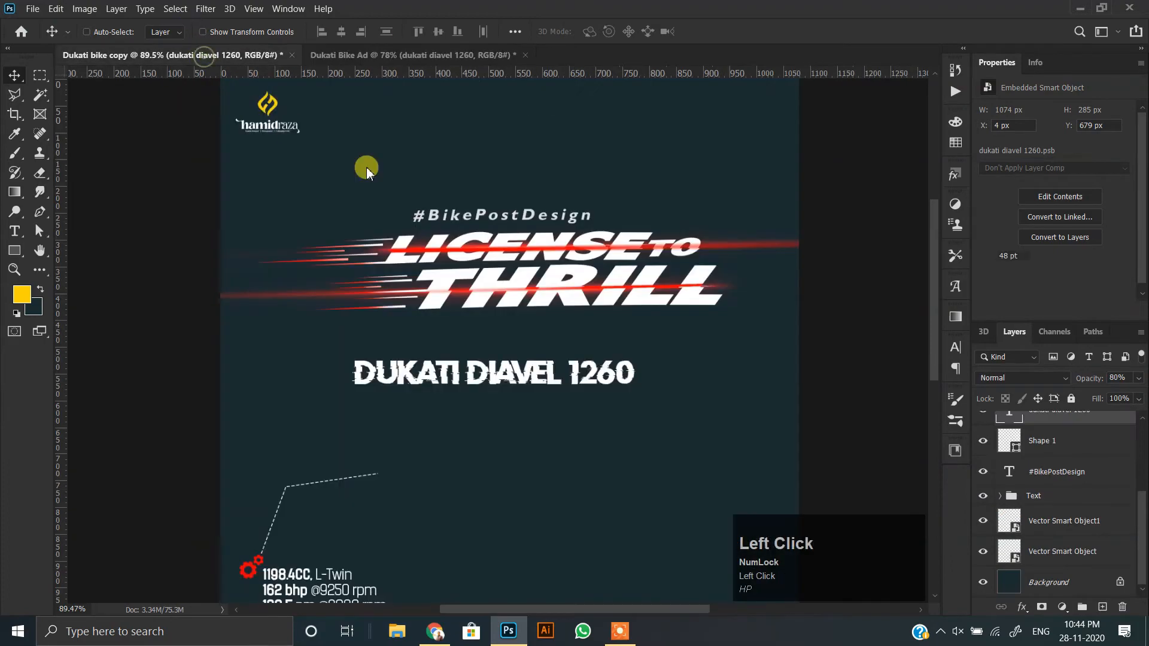
{"action": "left_click", "coordinate": [262, 109], "text": "ctrl"}
{"action": "mouse_move", "coordinate": [261, 109]}
{"action": "left_mouse_down"}
{"action": "mouse_move", "coordinate": [354, 31]}
{"action": "mouse_move", "coordinate": [273, 124]}
{"action": "left_mouse_up"}
{"action": "scroll", "coordinate": [282, 272], "scroll_direction": "up", "scroll_amount": 5, "text": "alt"}
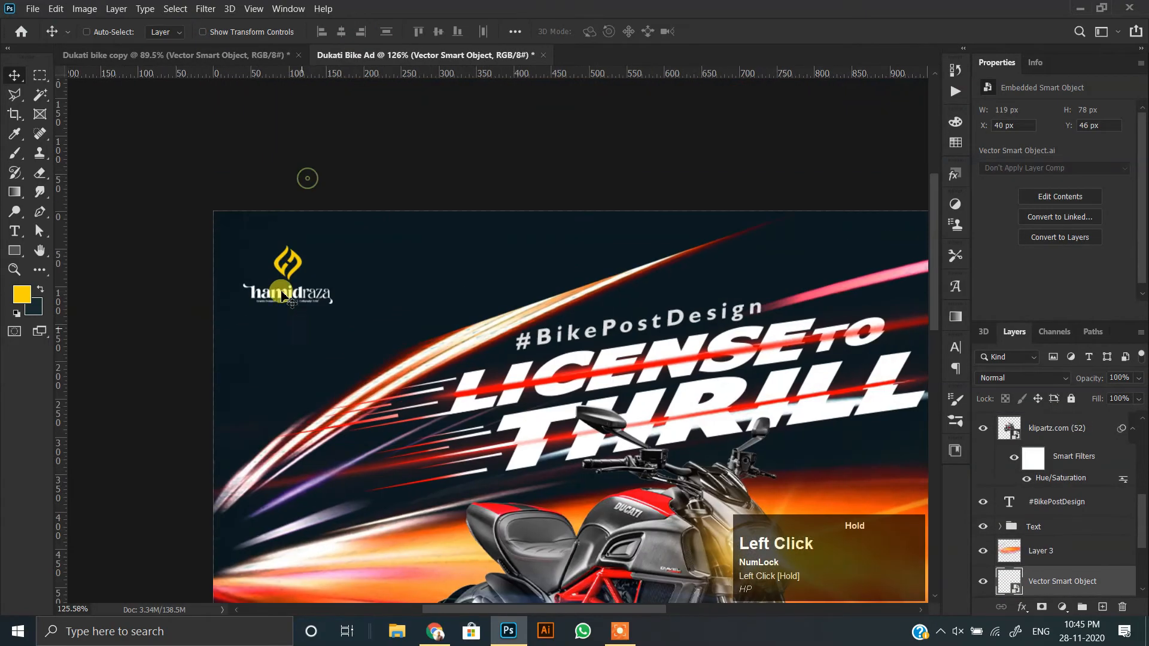
{"action": "left_click_drag", "start_coordinate": [284, 272], "coordinate": [269, 248]}
{"action": "scroll", "coordinate": [323, 281], "scroll_direction": "down", "scroll_amount": 5, "text": "alt"}
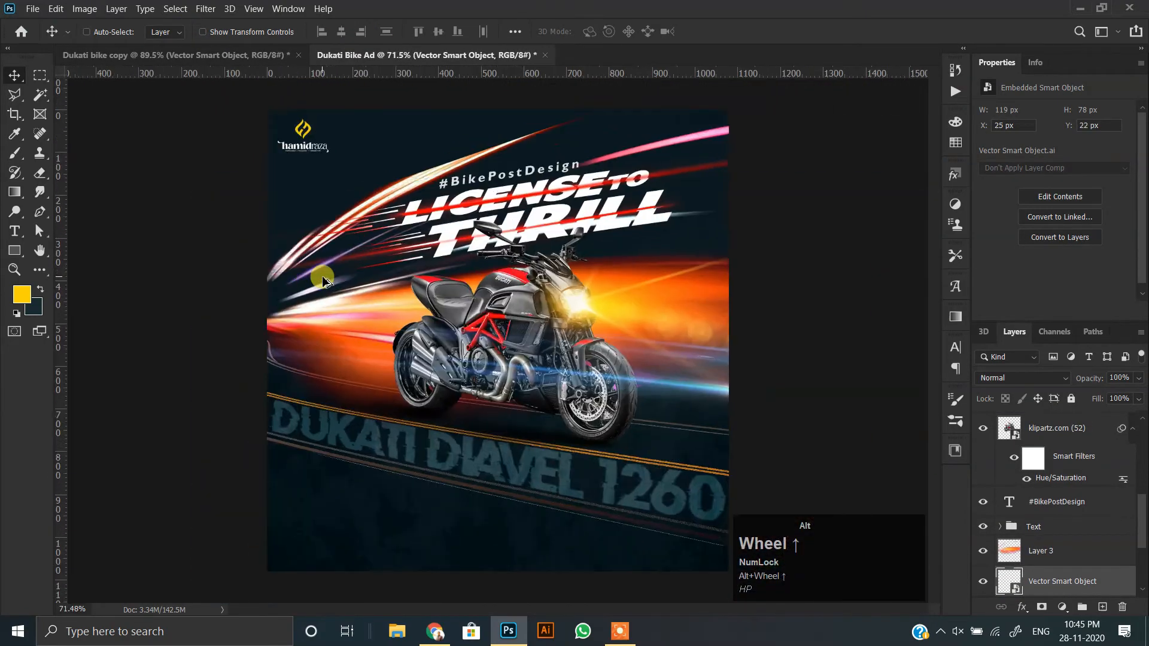
Bring the engine specs text, gear icon and dashed callout line into the ad and put them in front of all layers.
{"action": "left_click", "coordinate": [216, 53]}
{"action": "scroll", "coordinate": [437, 352], "scroll_direction": "down", "scroll_amount": 2, "text": "alt"}
{"action": "scroll", "coordinate": [300, 436], "scroll_direction": "up", "scroll_amount": 3, "text": "alt"}
{"action": "right_click", "coordinate": [328, 442]}
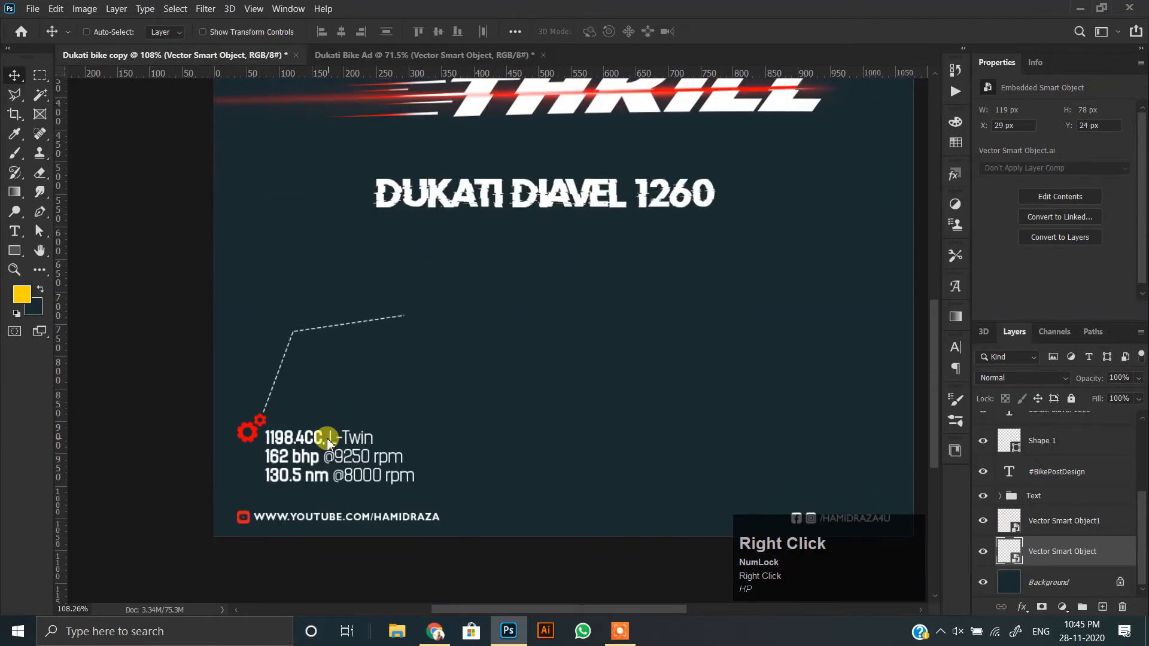
{"action": "left_click", "coordinate": [358, 449]}
{"action": "left_click", "coordinate": [1039, 456], "text": "ctrl"}
{"action": "scroll", "coordinate": [1040, 456], "scroll_direction": "down", "scroll_amount": 1}
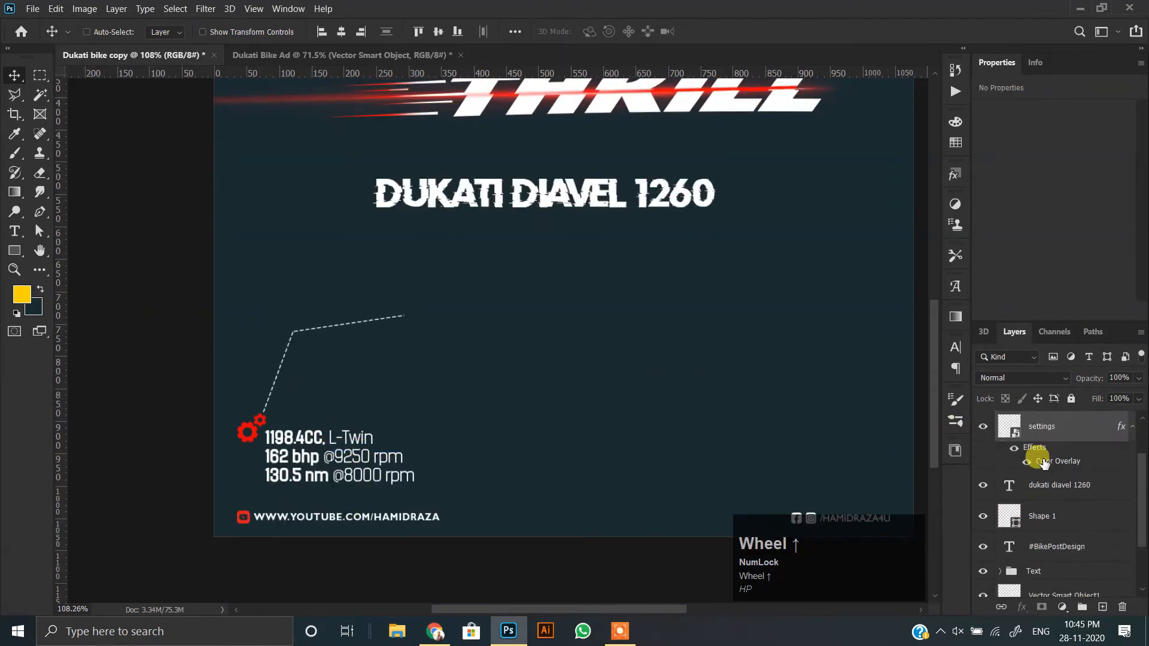
{"action": "scroll", "coordinate": [1041, 473], "scroll_direction": "up", "scroll_amount": 1}
{"action": "left_click", "coordinate": [1049, 548], "text": "ctrl"}
{"action": "left_click_drag", "start_coordinate": [328, 455], "coordinate": [331, 411]}
{"action": "key", "text": "ctrl+shift+]"}
{"action": "scroll", "coordinate": [333, 446], "scroll_direction": "up", "scroll_amount": 5}
{"action": "scroll", "coordinate": [324, 365], "scroll_direction": "down", "scroll_amount": 2}
Bring the YouTube link from the Dukati bike copy document into the ad's lower corner, at X 34 px and Y 1034 px.
{"action": "left_click", "coordinate": [184, 58]}
{"action": "scroll", "coordinate": [355, 417], "scroll_direction": "down", "scroll_amount": 2}
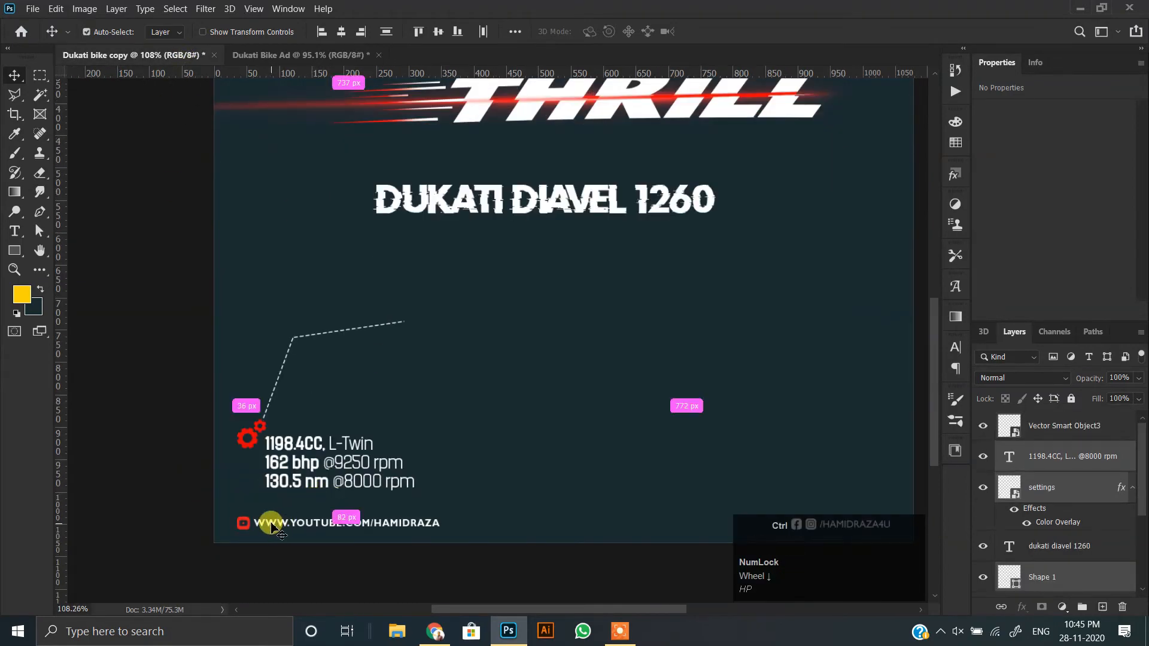
{"action": "left_click_drag", "start_coordinate": [273, 525], "coordinate": [327, 582]}
{"action": "scroll", "coordinate": [337, 584], "scroll_direction": "down", "scroll_amount": 2}
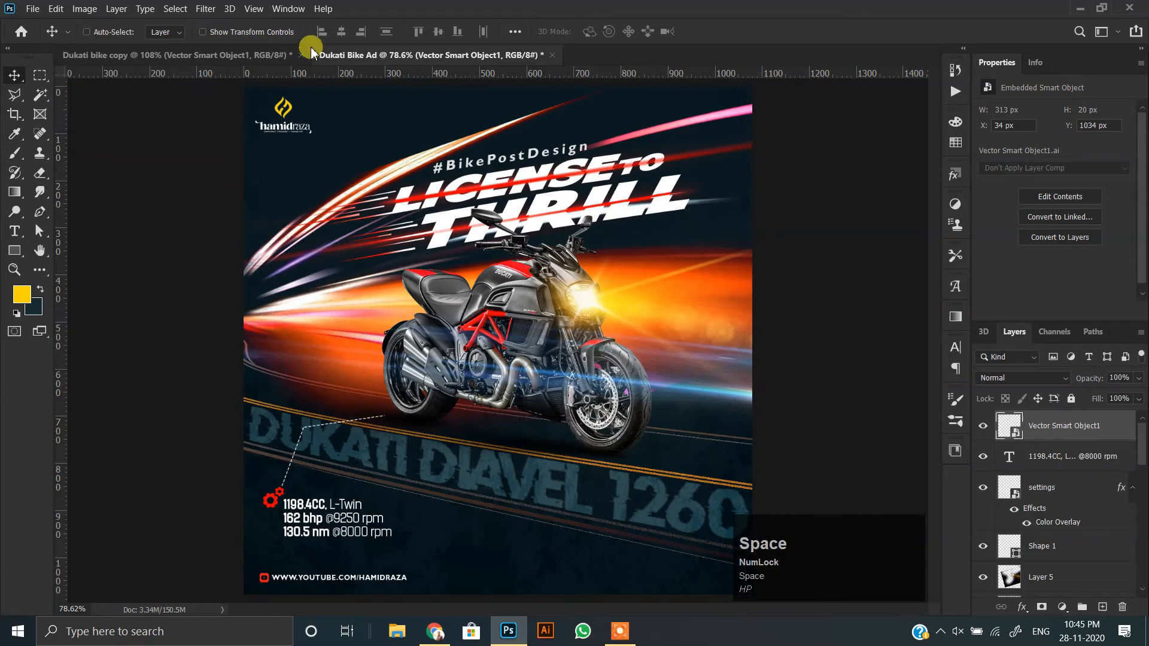
Bring the Facebook and Instagram handle into the ad's opposite lower corner, at X 882 px and Y 1037 px.
{"action": "left_click", "coordinate": [267, 57]}
{"action": "scroll", "coordinate": [599, 455], "scroll_direction": "down", "scroll_amount": 3}
{"action": "left_click", "coordinate": [795, 441], "text": "ctrl"}
{"action": "left_click_drag", "start_coordinate": [801, 442], "coordinate": [599, 434]}
{"action": "scroll", "coordinate": [584, 506], "scroll_direction": "up", "scroll_amount": 5}
{"action": "scroll", "coordinate": [532, 398], "scroll_direction": "down", "scroll_amount": 2}
{"action": "scroll", "coordinate": [498, 387], "scroll_direction": "down", "scroll_amount": 2}
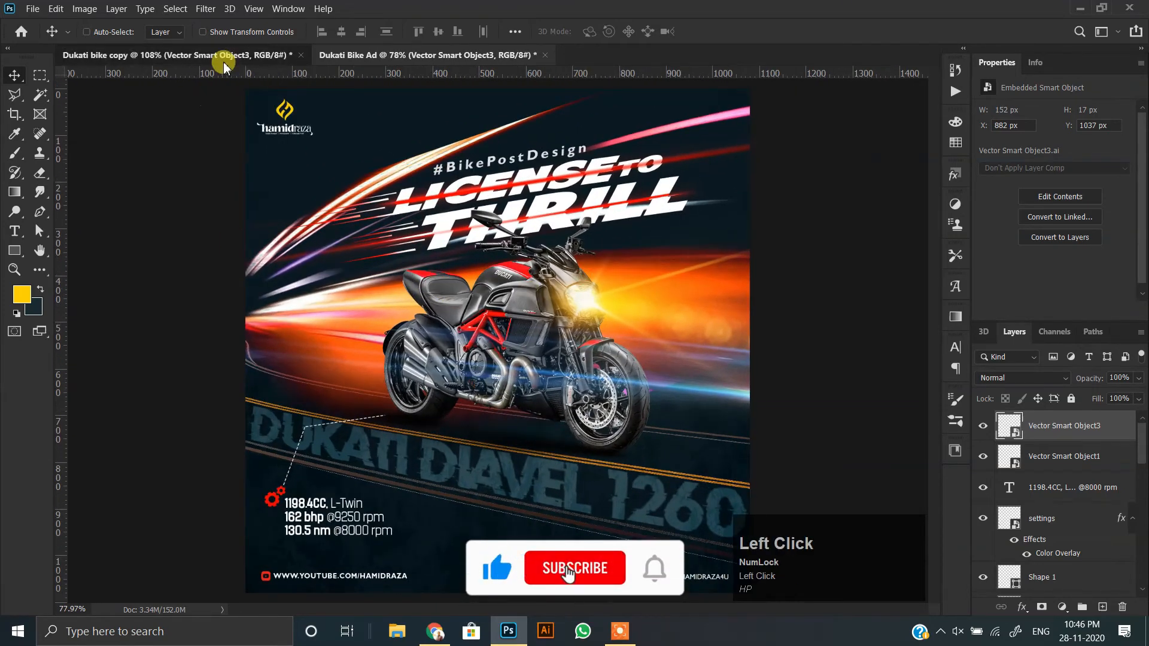
In the Dukati bike copy document, add a text line reading "Design by" followed by the designer's name.
{"action": "left_click", "coordinate": [224, 59]}
{"action": "left_click", "coordinate": [15, 231]}
{"action": "left_click", "coordinate": [456, 375]}
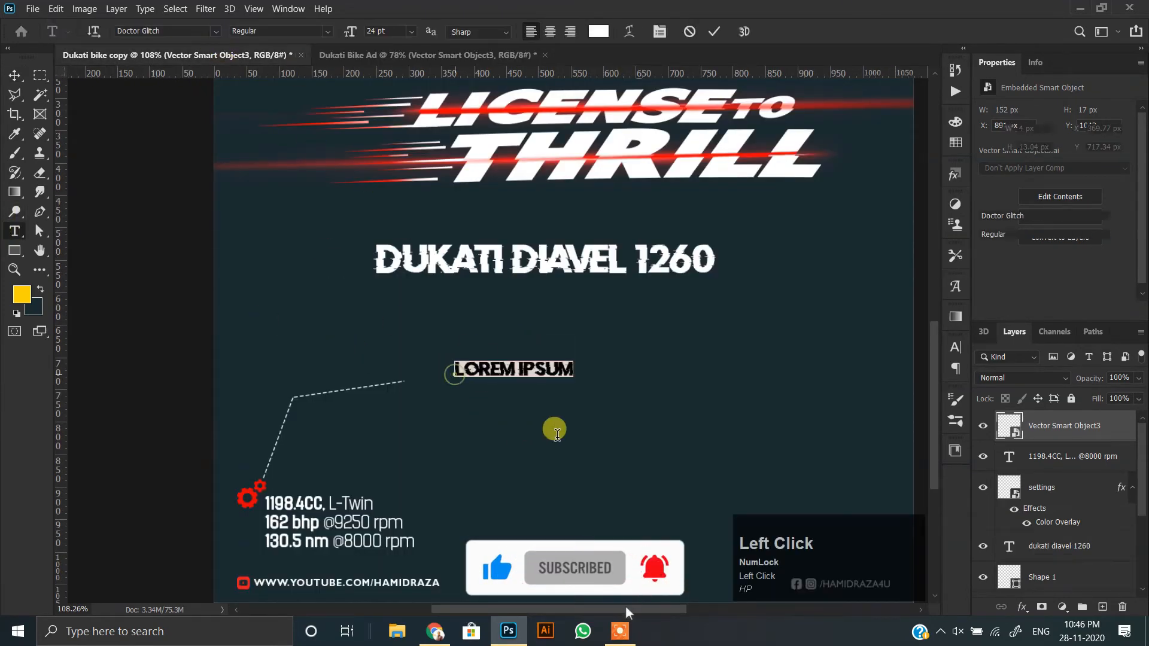
{"action": "type", "text": "SE"}
{"action": "key", "text": "BackSpace"}
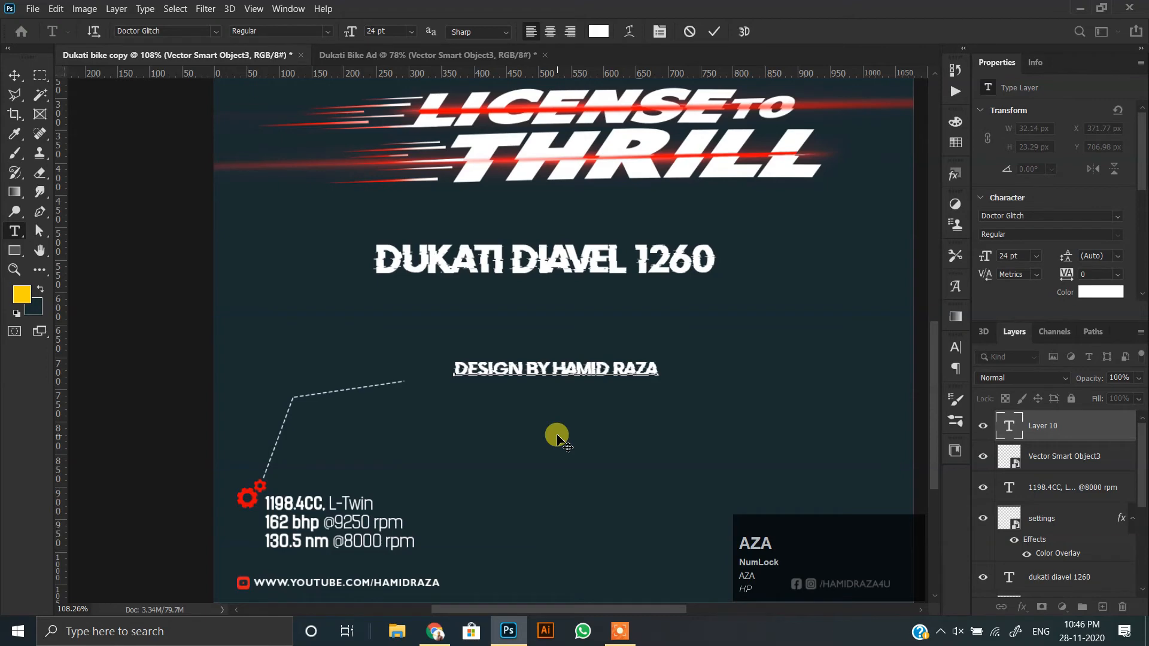
Change the designer credit's font to Gill Sans and turn on All Caps.
{"action": "left_click", "coordinate": [10, 70]}
{"action": "left_click", "coordinate": [1117, 216]}
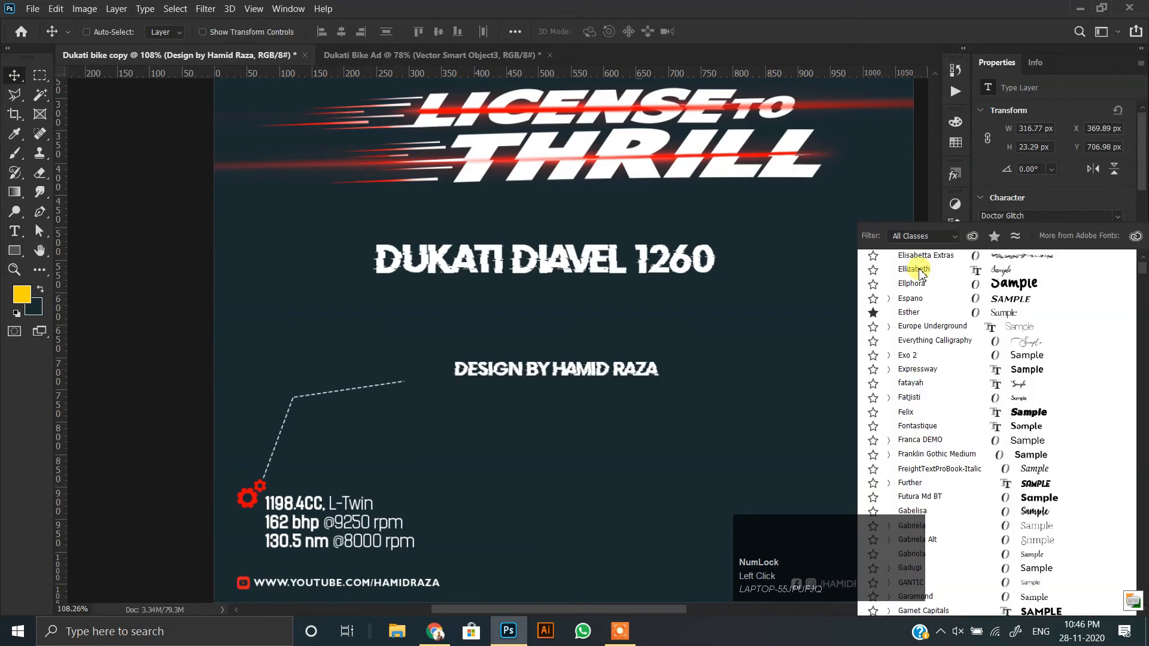
{"action": "scroll", "coordinate": [1140, 476], "scroll_direction": "up", "scroll_amount": 10}
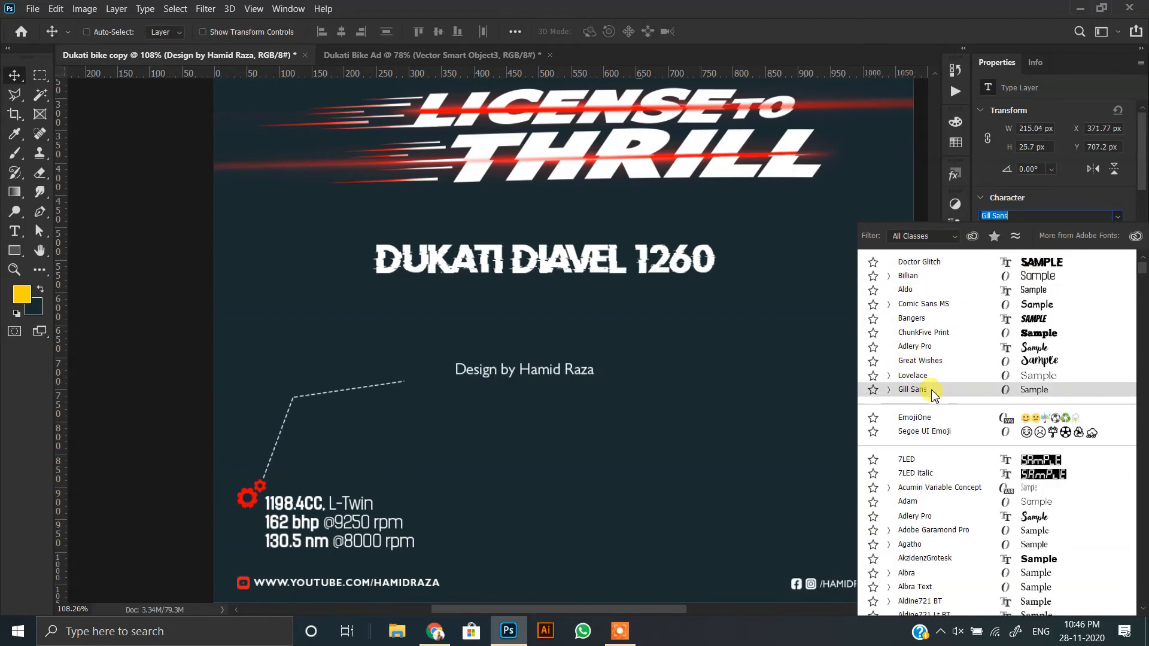
{"action": "left_click", "coordinate": [936, 390]}
{"action": "scroll", "coordinate": [1039, 282], "scroll_direction": "down", "scroll_amount": 5}
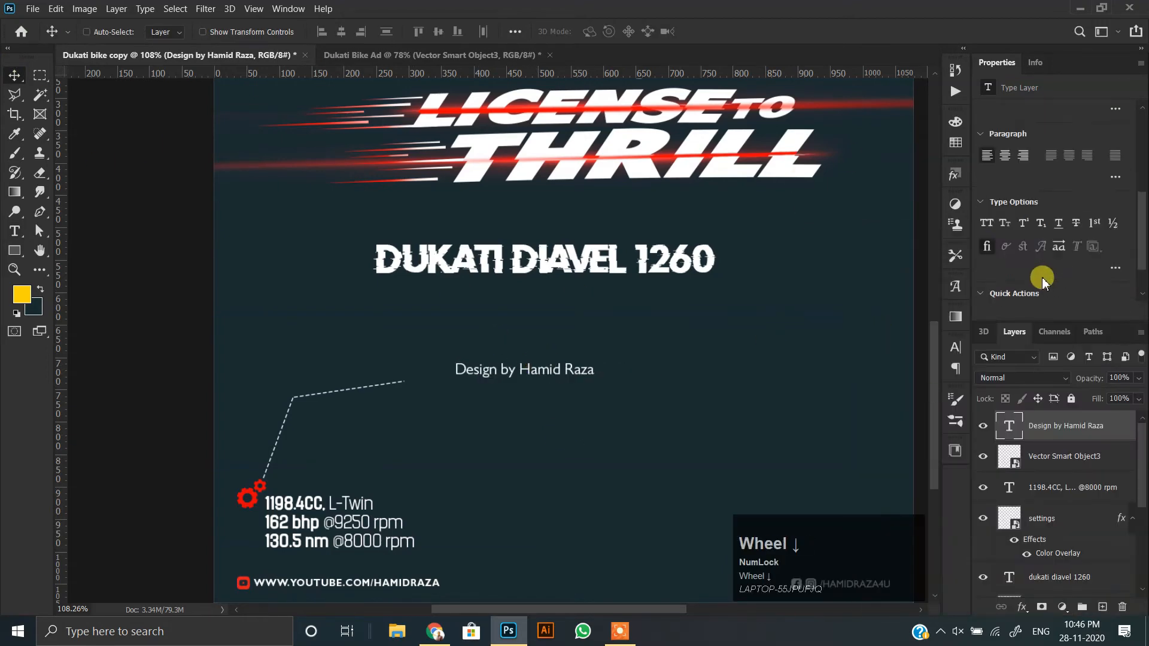
Enlarge only the designer's name within the credit line to 36 pt.
{"action": "left_click", "coordinate": [539, 369]}
{"action": "scroll", "coordinate": [1029, 237], "scroll_direction": "up", "scroll_amount": 3}
{"action": "left_click", "coordinate": [1035, 148]}
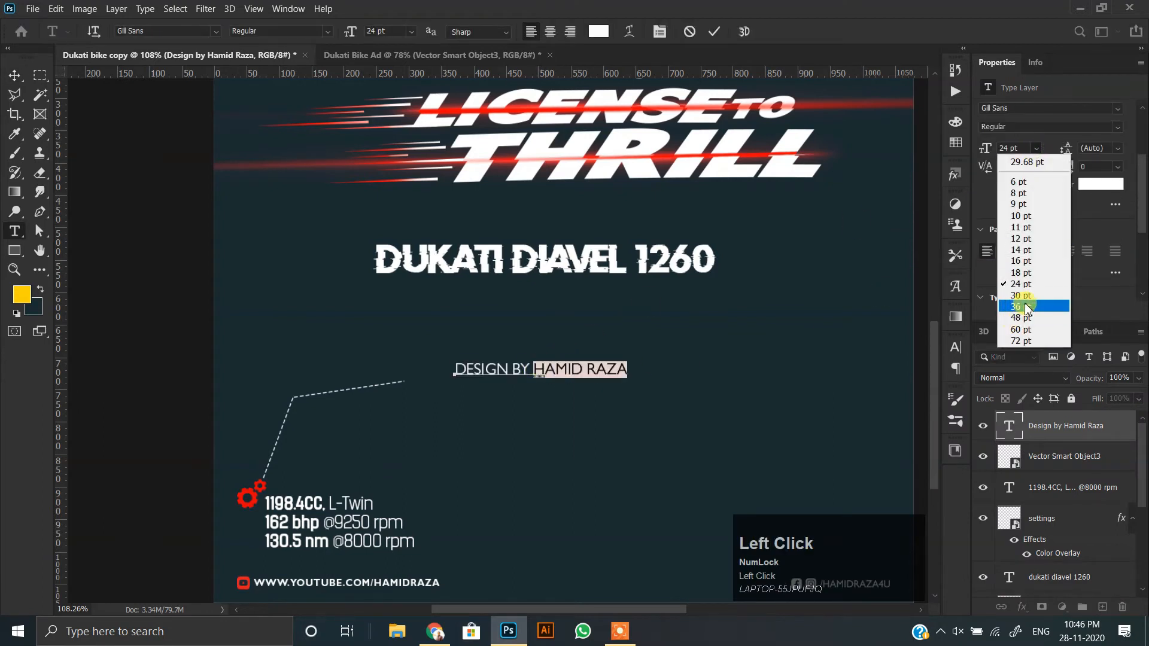
{"action": "left_click", "coordinate": [1037, 296]}
{"action": "left_click", "coordinate": [1017, 148]}
{"action": "left_click", "coordinate": [1019, 307]}
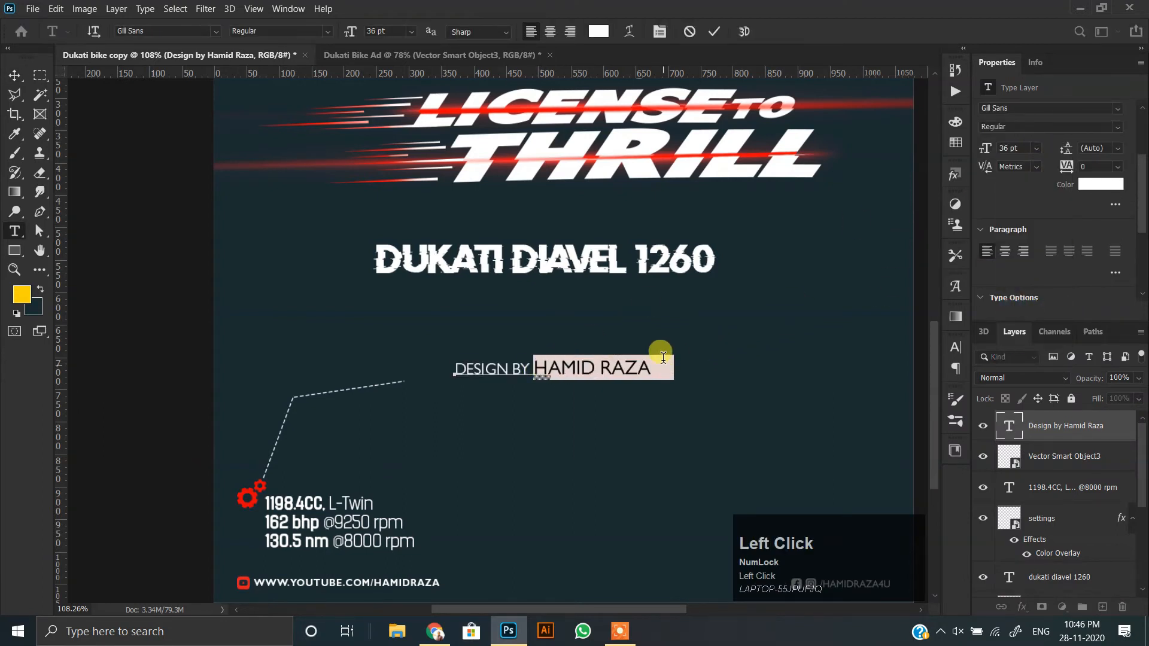
Make the whole credit line Bold and widen its tracking to 620.
{"action": "key", "text": "ctrl+a"}
{"action": "left_click", "coordinate": [1048, 126]}
{"action": "left_click", "coordinate": [1012, 224]}
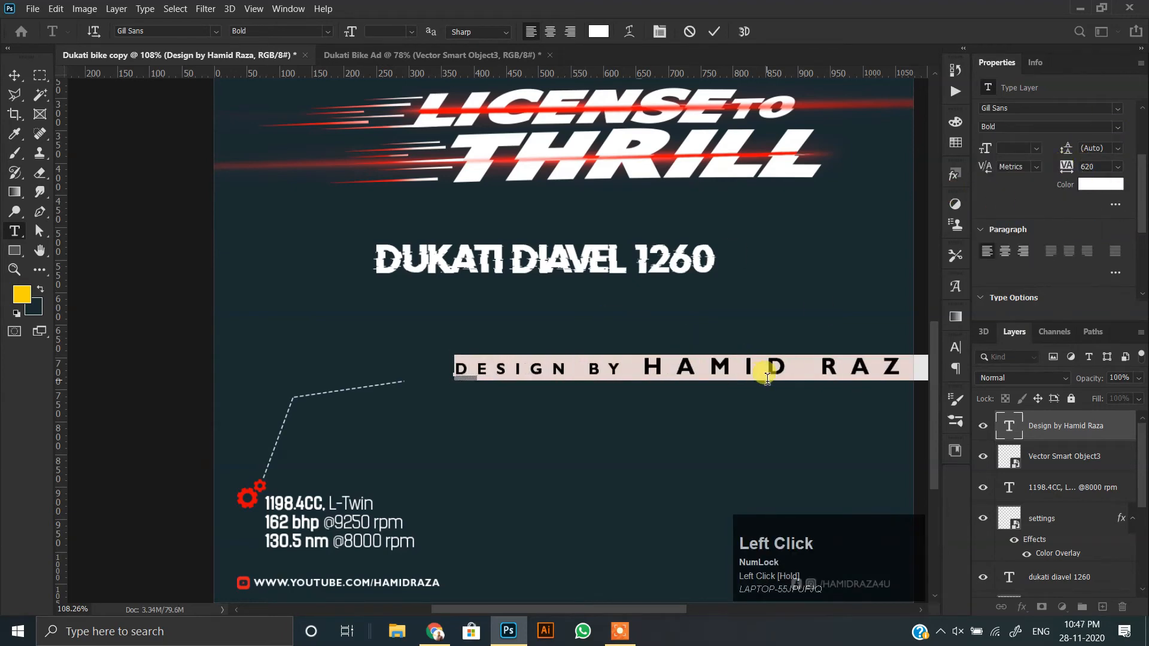
{"action": "scroll", "coordinate": [583, 357], "scroll_direction": "down", "scroll_amount": 2, "text": "alt"}
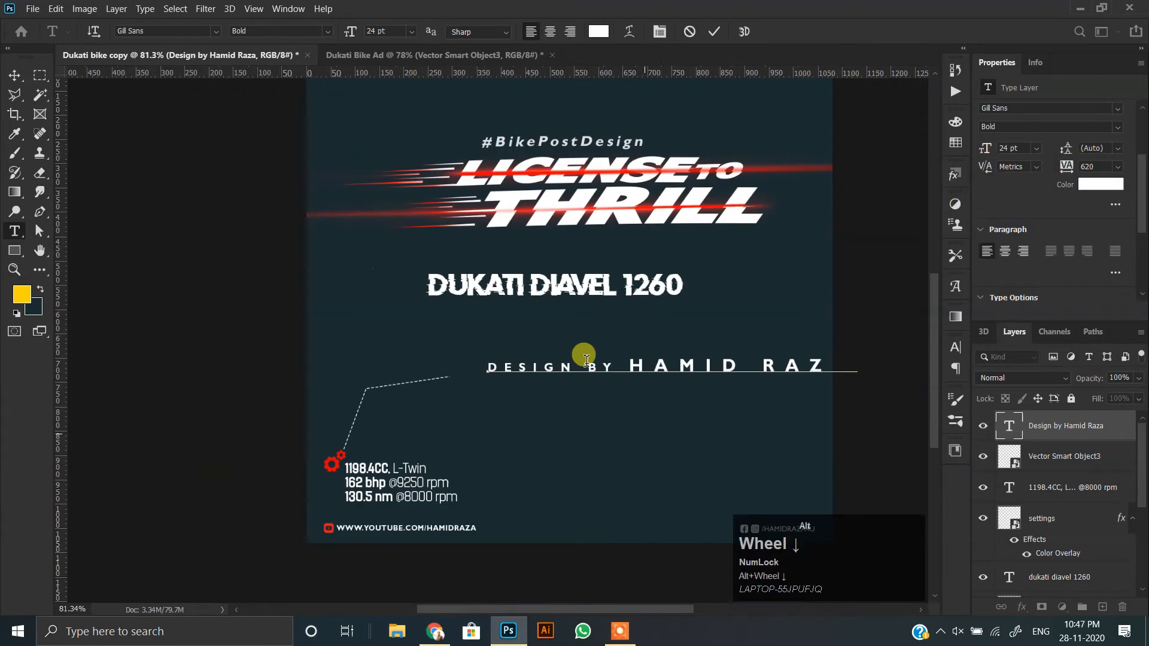
Scale the credit line down to about 403 px wide and set its tracking to 860.
{"action": "left_click", "coordinate": [15, 75]}
{"action": "left_click_drag", "start_coordinate": [555, 358], "coordinate": [479, 333]}
{"action": "key", "text": "ctrl+t"}
{"action": "left_click_drag", "start_coordinate": [781, 352], "coordinate": [610, 343], "text": "shift"}
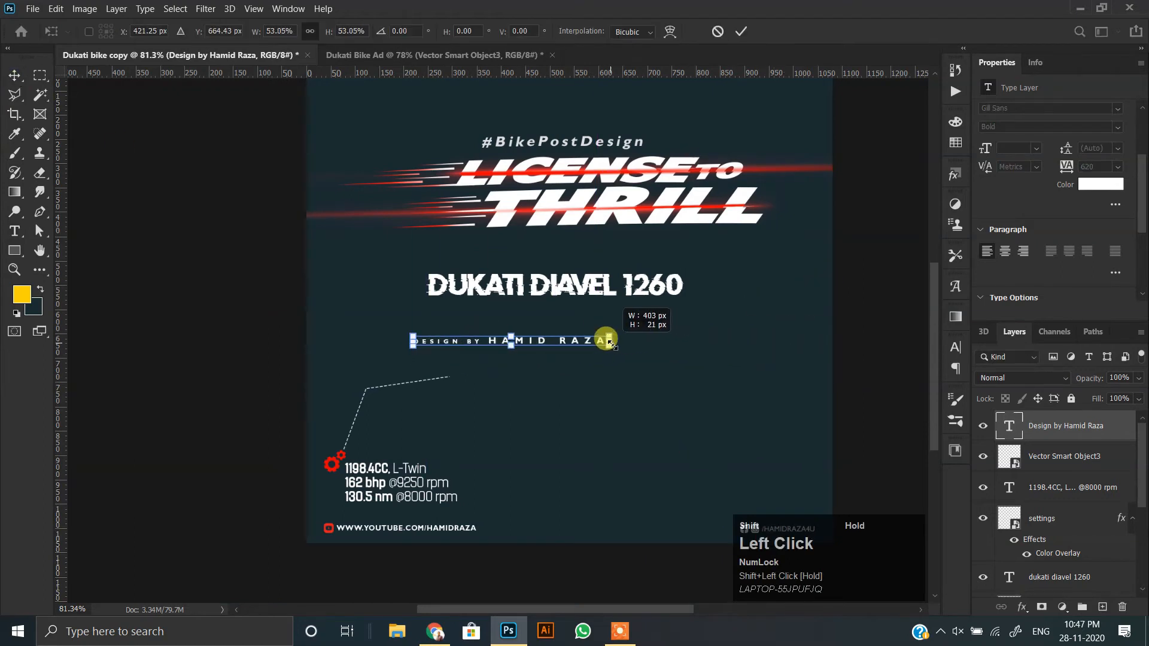
{"action": "left_click", "coordinate": [602, 349]}
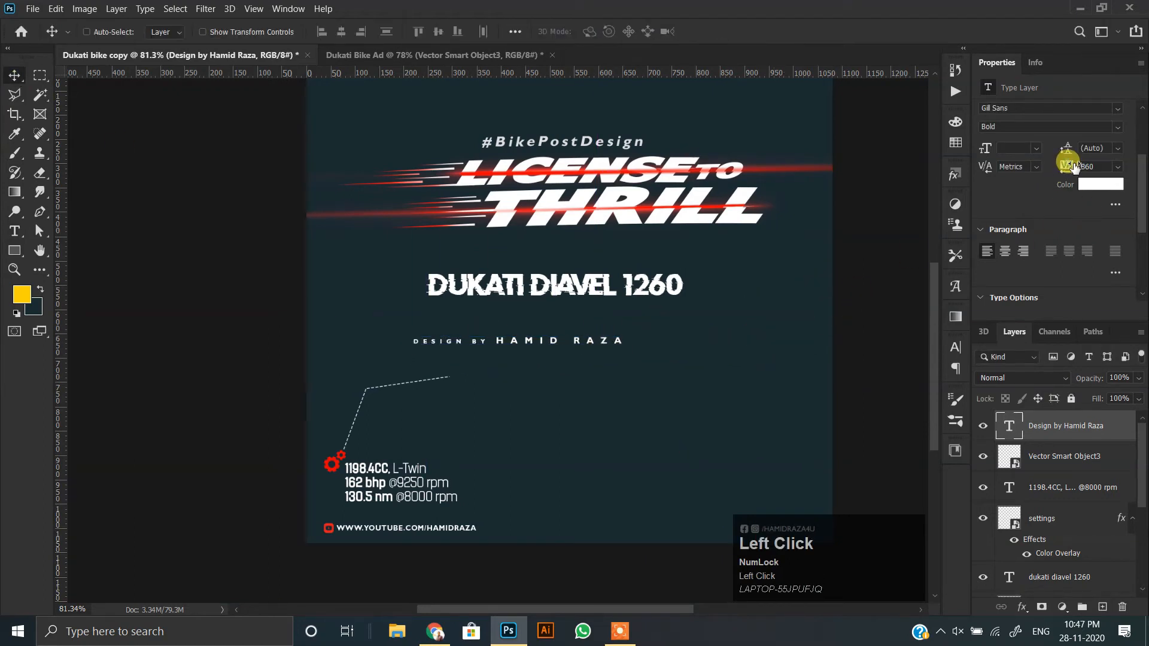
{"action": "scroll", "coordinate": [552, 352], "scroll_direction": "down", "scroll_amount": 2, "text": "alt"}
Bring the designer credit into the ad and rotate it vertically along the edge beside the motorcycle.
{"action": "left_click_drag", "start_coordinate": [533, 392], "coordinate": [580, 329]}
{"action": "key", "text": "ctrl+t"}
{"action": "left_click_drag", "start_coordinate": [505, 398], "coordinate": [742, 383]}
{"action": "double_click", "coordinate": [742, 383]}
{"action": "scroll", "coordinate": [741, 378], "scroll_direction": "up", "scroll_amount": 2, "text": "alt"}
{"action": "left_click_drag", "start_coordinate": [750, 342], "coordinate": [744, 338]}
{"action": "scroll", "coordinate": [754, 357], "scroll_direction": "down", "scroll_amount": 3, "text": "alt"}
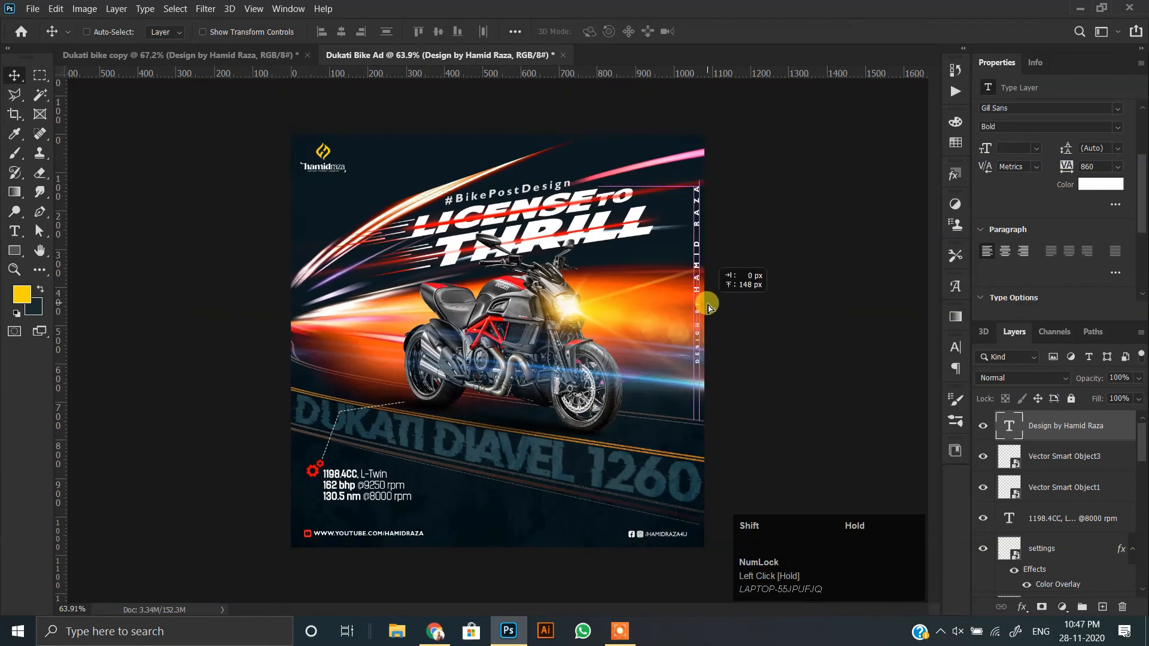
{"action": "scroll", "coordinate": [702, 347], "scroll_direction": "up", "scroll_amount": 3, "text": "alt"}
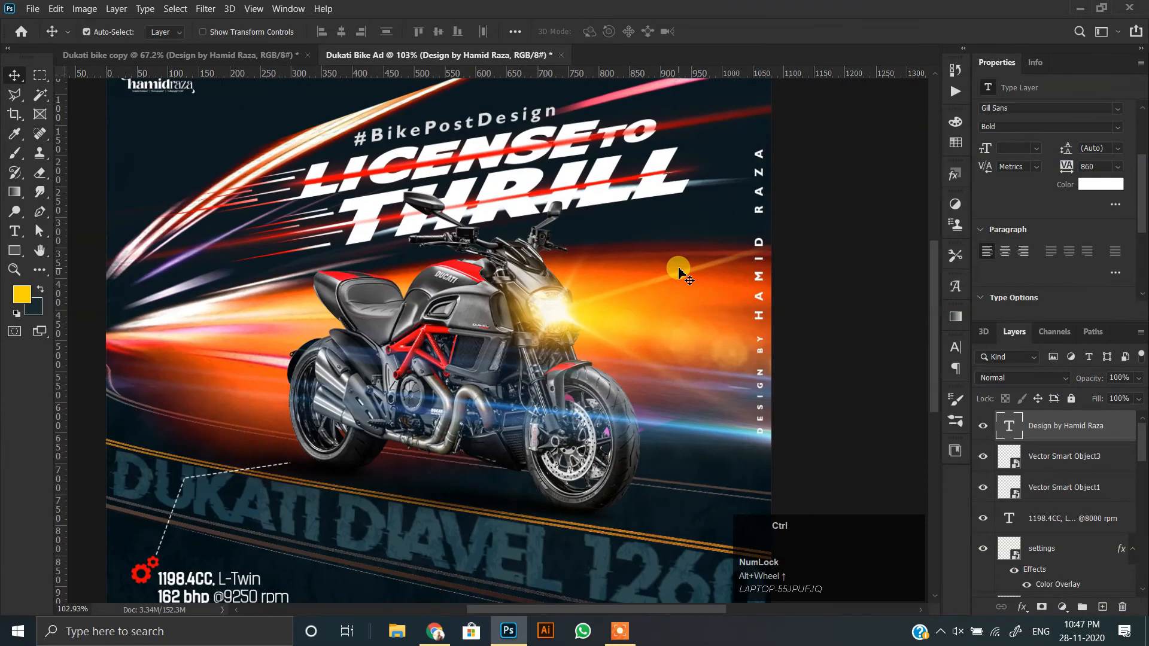
Rotate the designer credit to match the title's tilt, shrink it and place it just beneath THRILL.
{"action": "key", "text": "ctrl+t"}
{"action": "left_click_drag", "start_coordinate": [772, 120], "coordinate": [645, 225], "text": "shift"}
{"action": "left_click_drag", "start_coordinate": [756, 250], "coordinate": [754, 233]}
{"action": "left_click_drag", "start_coordinate": [679, 218], "coordinate": [679, 207]}
{"action": "scroll", "coordinate": [679, 208], "scroll_direction": "up", "scroll_amount": 6, "text": "alt"}
{"action": "left_click_drag", "start_coordinate": [825, 202], "coordinate": [632, 221], "text": "shift"}
{"action": "left_click_drag", "start_coordinate": [717, 231], "coordinate": [716, 224]}
{"action": "double_click", "coordinate": [634, 214]}
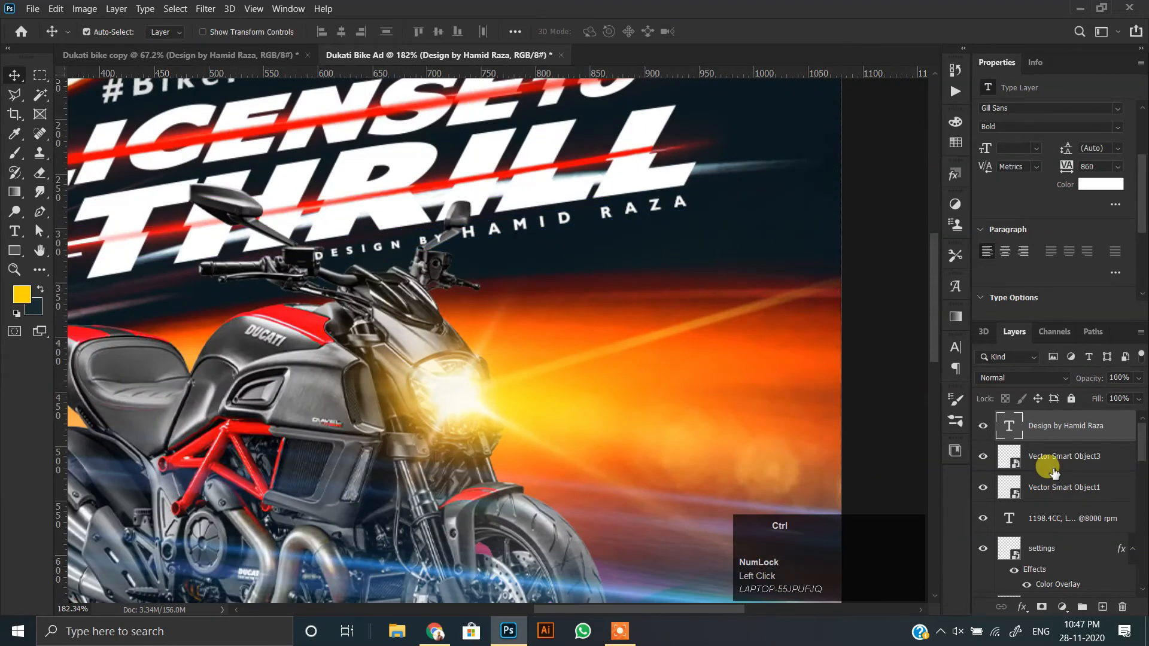
Move the designer credit layer down the stack to directly above the motorcycle layer.
{"action": "key", "text": "ctrl+bracketleft"}
{"action": "key", "text": "ctrl+bracketleft"}
{"action": "key", "text": "ctrl+bracketleft"}
{"action": "key", "text": "ctrl+bracketleft"}
{"action": "key", "text": "ctrl+bracketleft"}
{"action": "key", "text": "ctrl+bracketleft"}
{"action": "key", "text": "ctrl+bracketleft"}
{"action": "key", "text": "ctrl+bracketleft"}
{"action": "key", "text": "ctrl+bracketleft"}
{"action": "key", "text": "ctrl+bracketleft"}
{"action": "key", "text": "ctrl+bracketleft"}
{"action": "key", "text": "ctrl+bracketleft"}
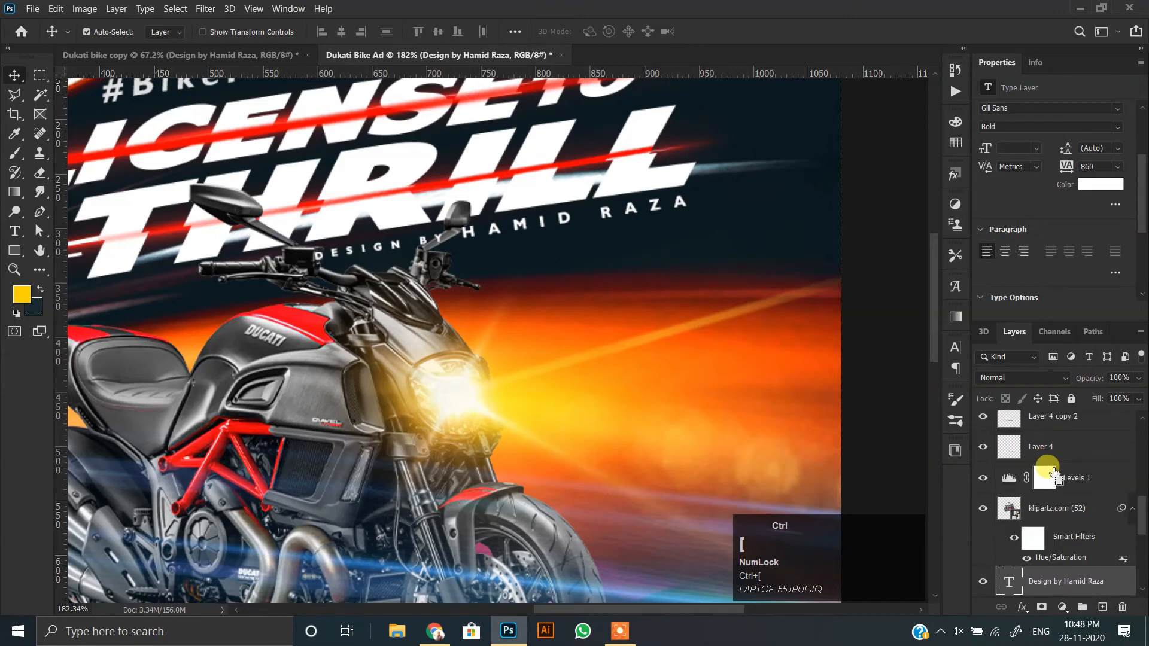
{"action": "key", "text": "ctrl+bracketright"}
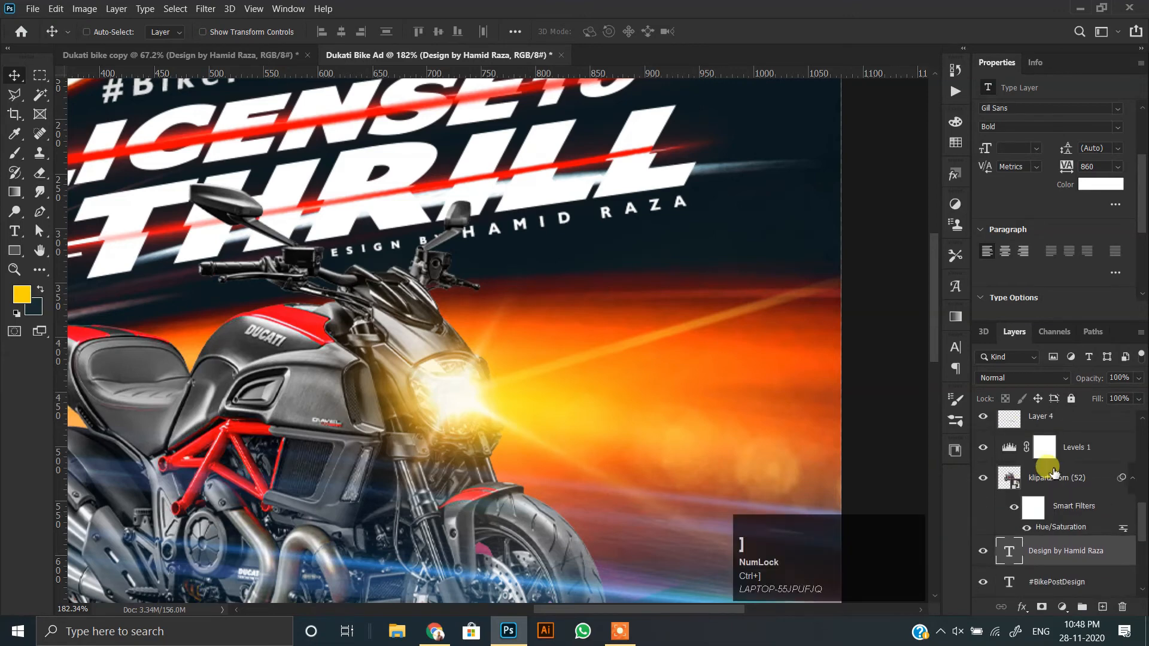
{"action": "key", "text": "ctrl+bracketright"}
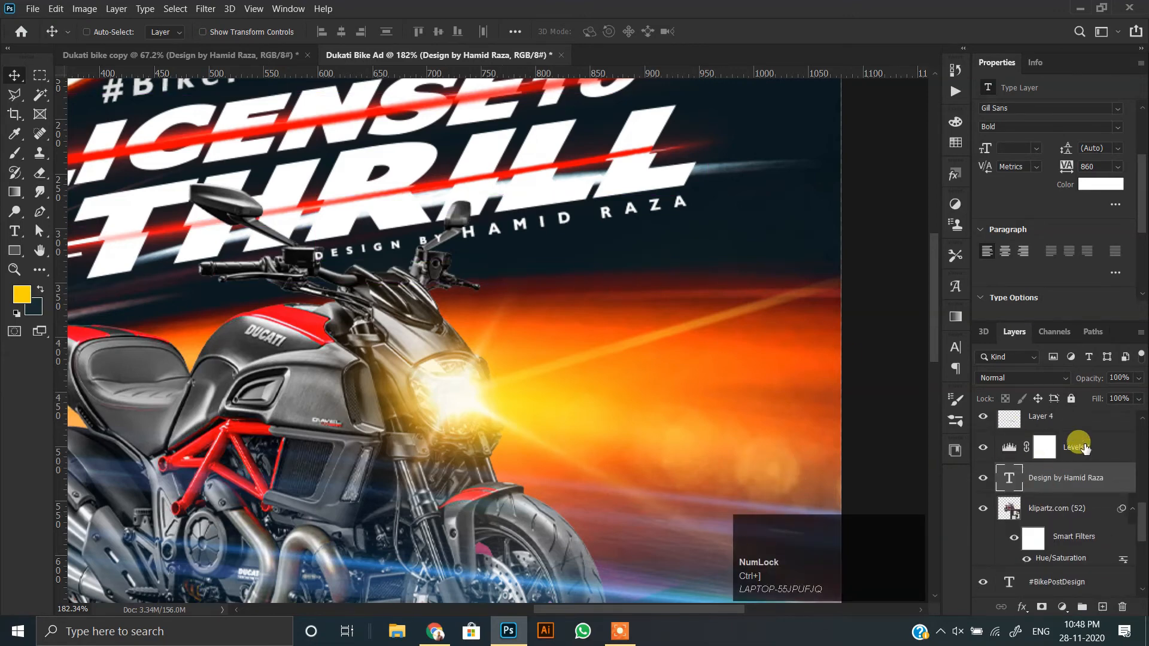
Place the credit layer above Levels 1 and clip the Levels 1 adjustment to the motorcycle layer.
{"action": "left_click_drag", "start_coordinate": [1079, 486], "coordinate": [1067, 487]}
{"action": "scroll", "coordinate": [667, 321], "scroll_direction": "down", "scroll_amount": 5}
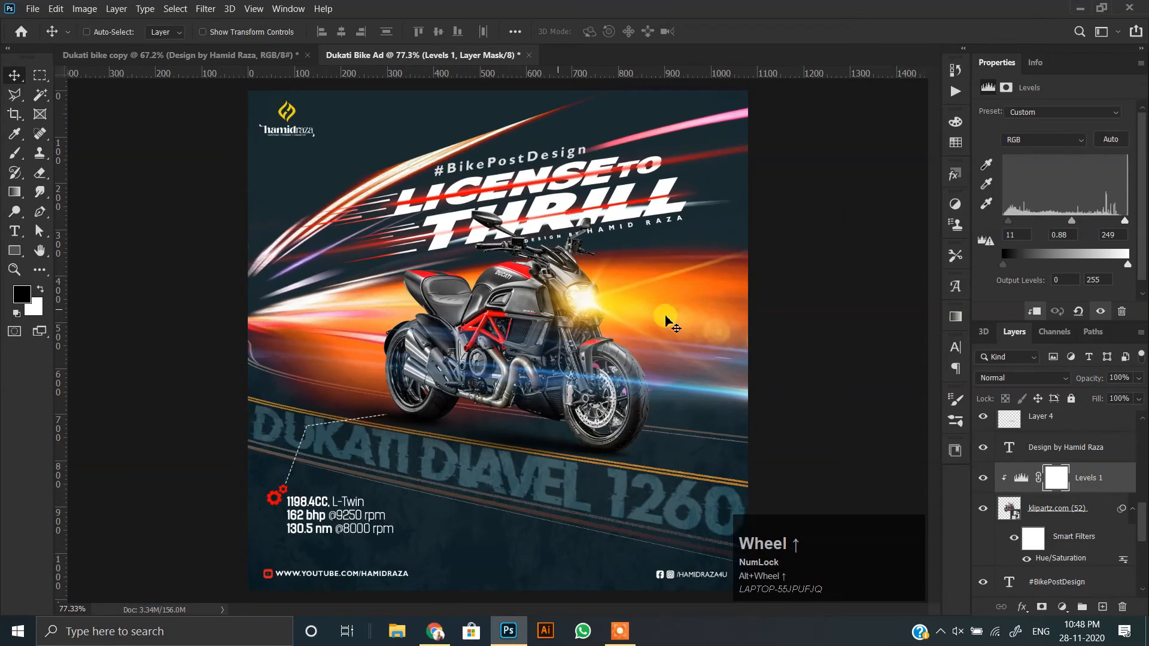
{"action": "scroll", "coordinate": [669, 213], "scroll_direction": "up", "scroll_amount": 1}
Lower the opacity of the dukati diavel 1260 layer on the road to 30%.
{"action": "left_click", "coordinate": [526, 486], "text": "ctrl"}
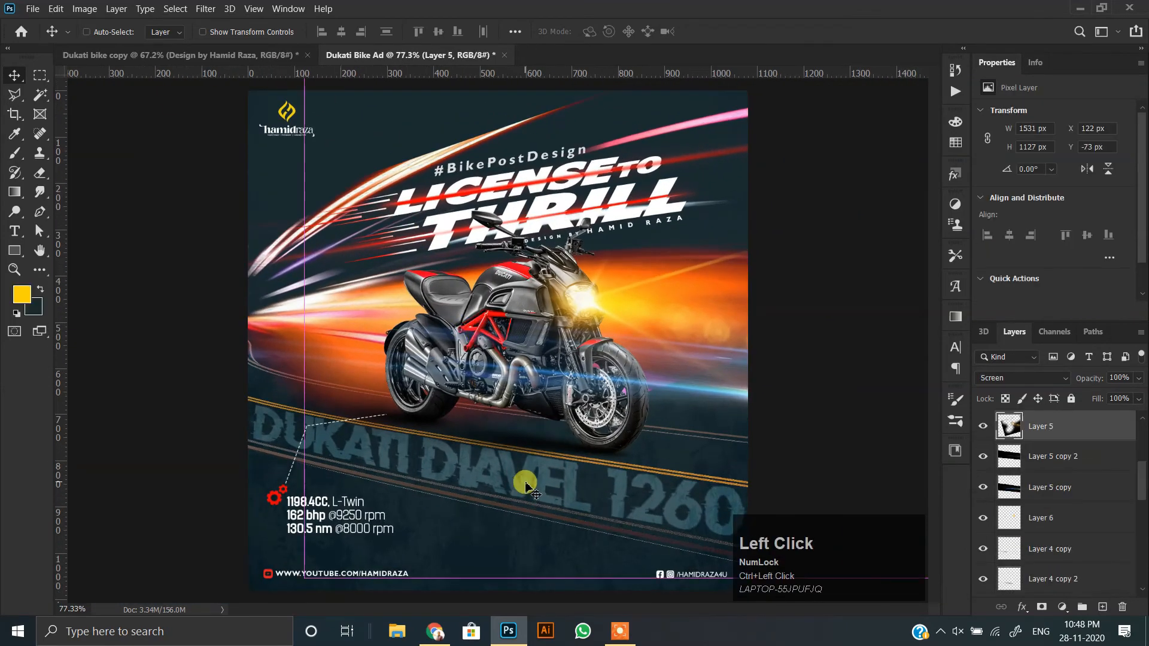
{"action": "left_click", "coordinate": [625, 500], "text": "ctrl"}
{"action": "left_click", "coordinate": [984, 582]}
{"action": "left_click_drag", "start_coordinate": [1081, 383], "coordinate": [1081, 383]}
{"action": "left_click", "coordinate": [983, 581]}
{"action": "left_click", "coordinate": [982, 582]}
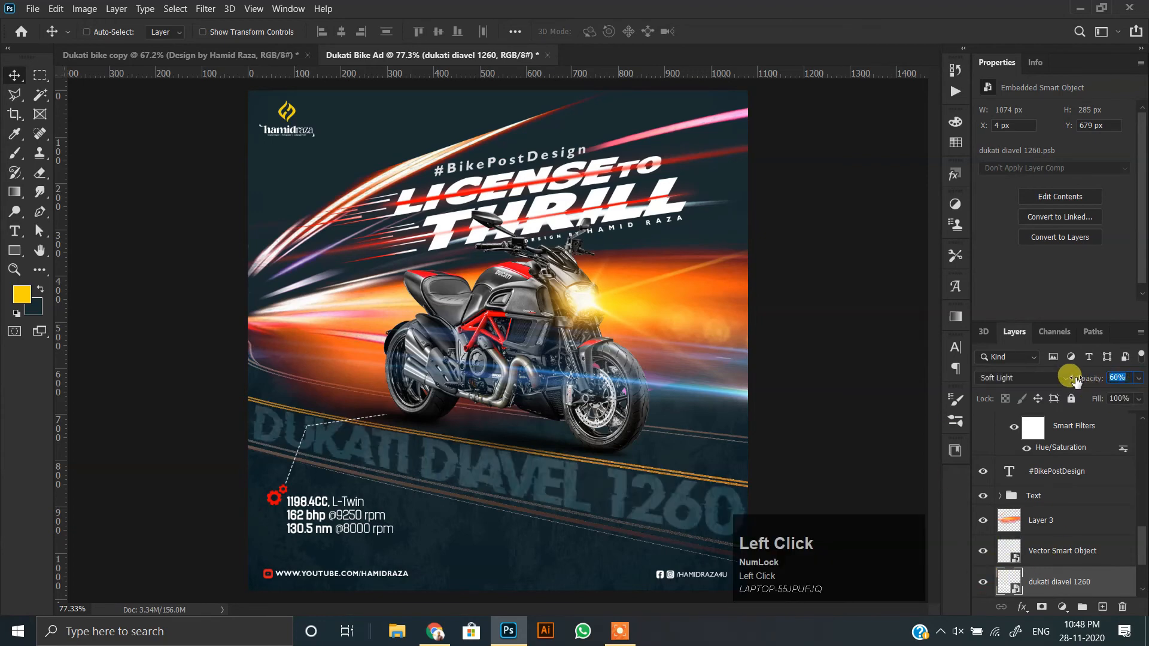
{"action": "left_click_drag", "start_coordinate": [1074, 378], "coordinate": [1050, 378]}
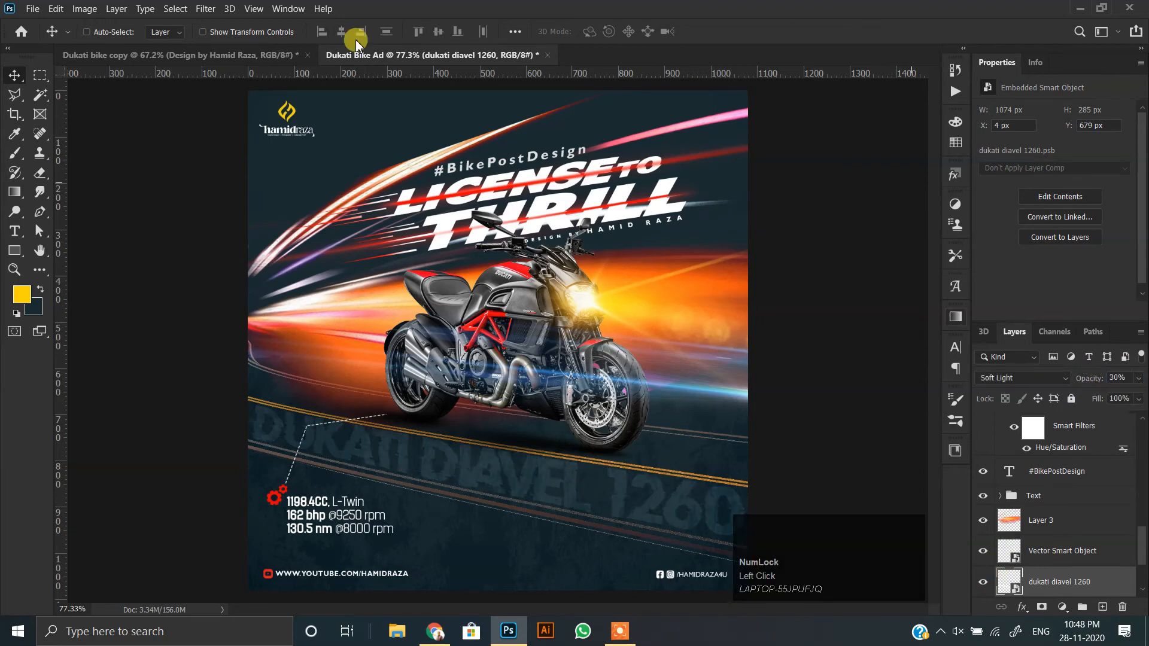
Stamp all visible layers into a new merged layer at the top of the stack.
{"action": "scroll", "coordinate": [525, 378], "scroll_direction": "down", "scroll_amount": 1, "text": "alt"}
{"action": "scroll", "coordinate": [525, 378], "scroll_direction": "up", "scroll_amount": 2, "text": "alt"}
{"action": "scroll", "coordinate": [1077, 479], "scroll_direction": "up", "scroll_amount": 5}
{"action": "key", "text": "ctrl+shift+alt+e"}
Start the Camera Raw filter on the merged layer and set Temperature to -13 and Tint to +21.
{"action": "left_click", "coordinate": [206, 9]}
{"action": "left_click", "coordinate": [134, 102]}
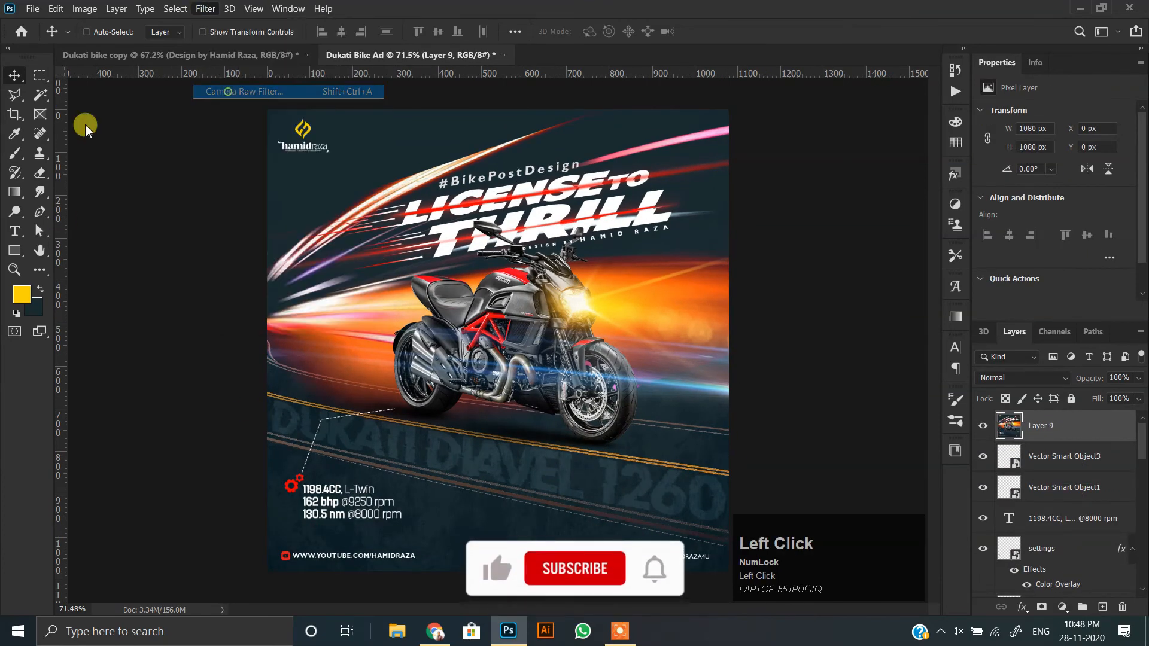
{"action": "left_click_drag", "start_coordinate": [683, 234], "coordinate": [710, 255]}
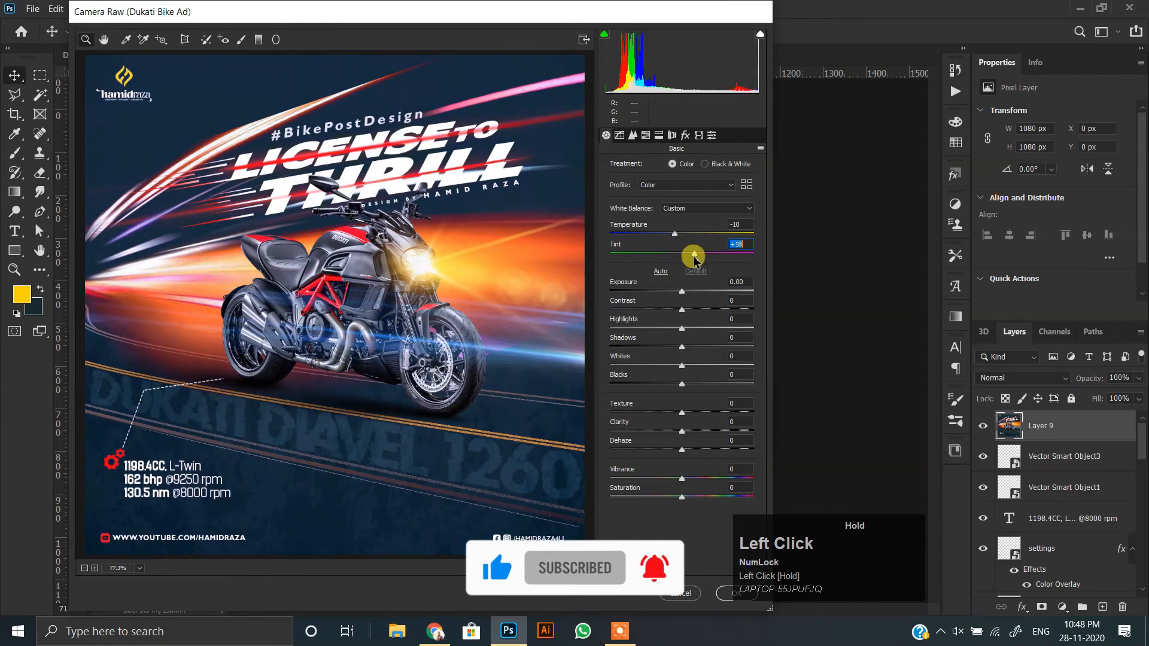
{"action": "left_click", "coordinate": [676, 234]}
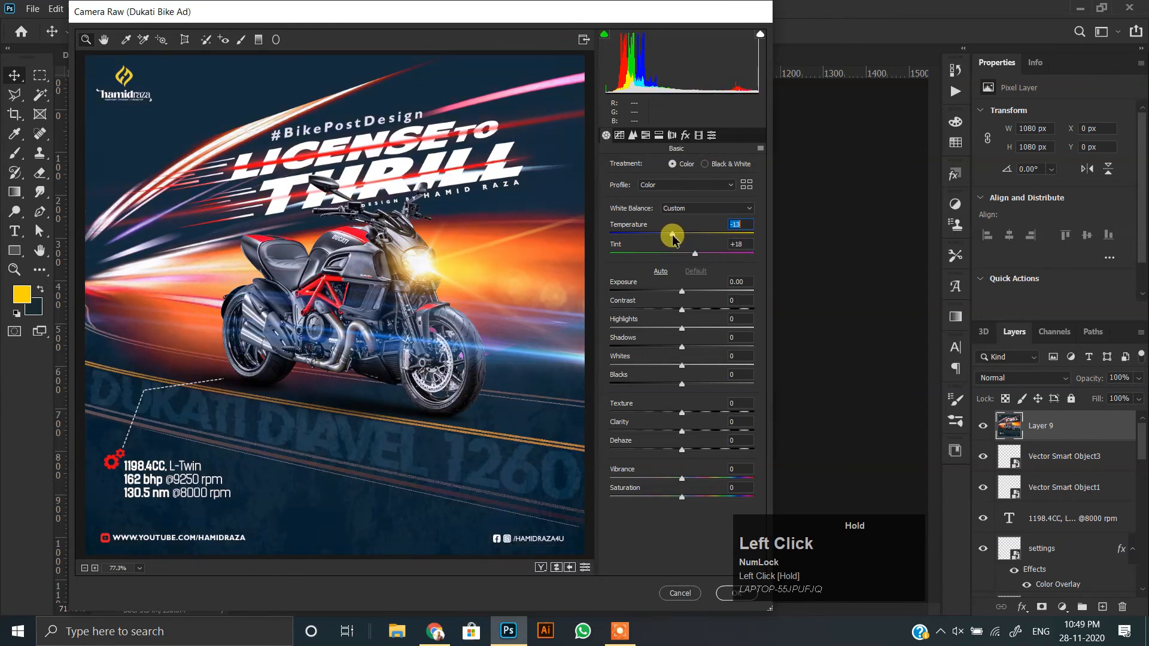
Set Exposure to +0.15, Contrast to +19, Shadows to +10, Whites to +26 and Blacks to -39.
{"action": "left_click", "coordinate": [682, 308]}
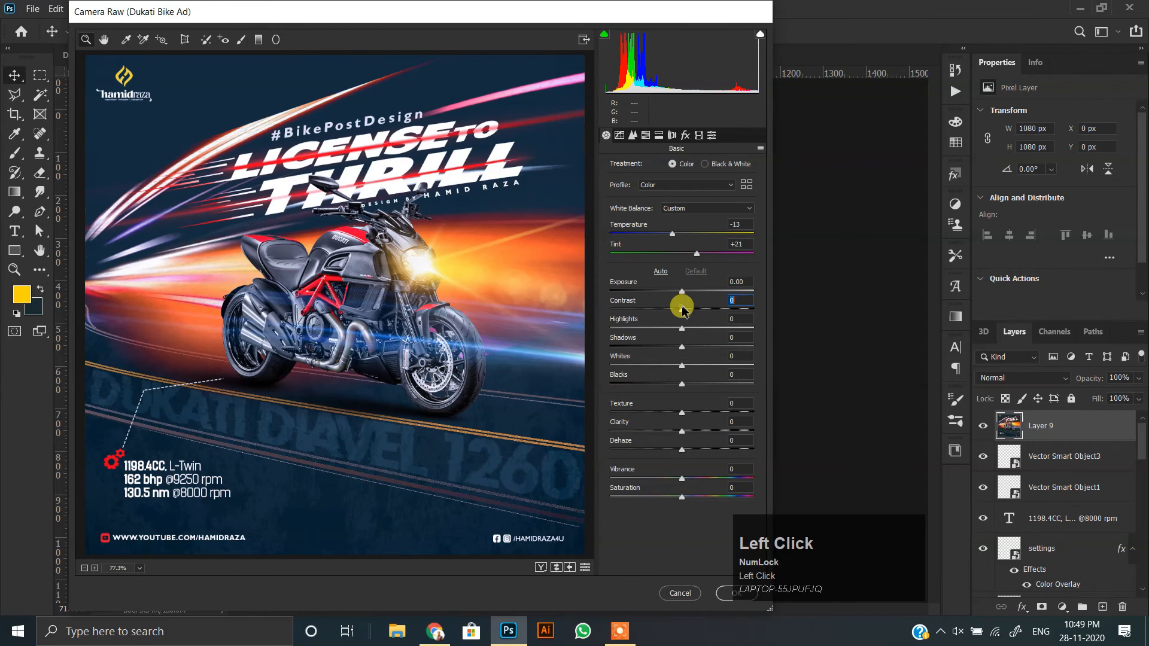
{"action": "left_click", "coordinate": [684, 291]}
{"action": "left_click", "coordinate": [697, 347]}
{"action": "left_click_drag", "start_coordinate": [698, 350], "coordinate": [658, 388]}
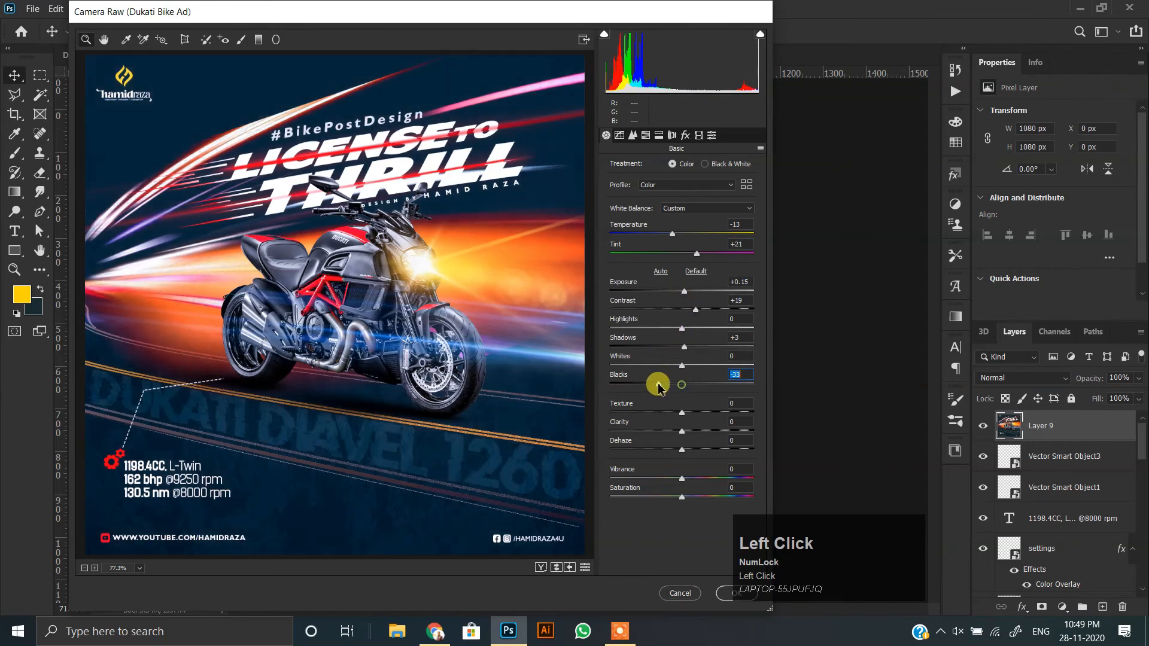
{"action": "left_click_drag", "start_coordinate": [684, 347], "coordinate": [699, 366]}
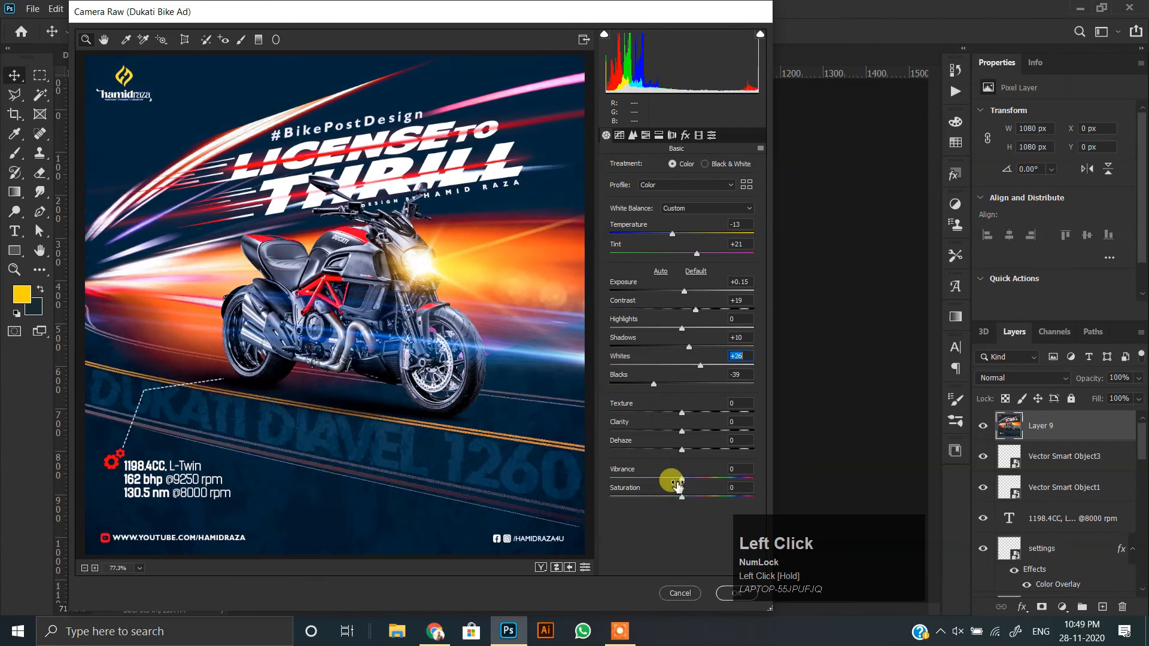
Set Texture to +14, Clarity to +8 and Vibrance to +28, lower Highlights slightly and apply the filter.
{"action": "left_click_drag", "start_coordinate": [686, 457], "coordinate": [682, 452]}
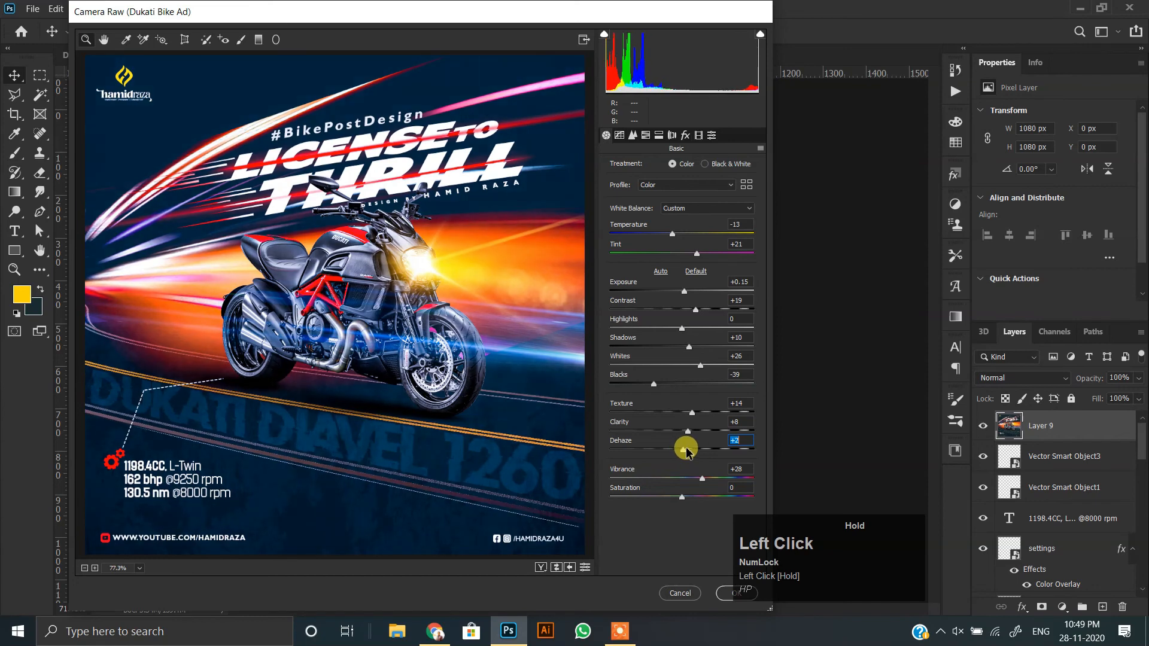
{"action": "left_click_drag", "start_coordinate": [683, 328], "coordinate": [675, 331]}
{"action": "left_click", "coordinate": [729, 595]}
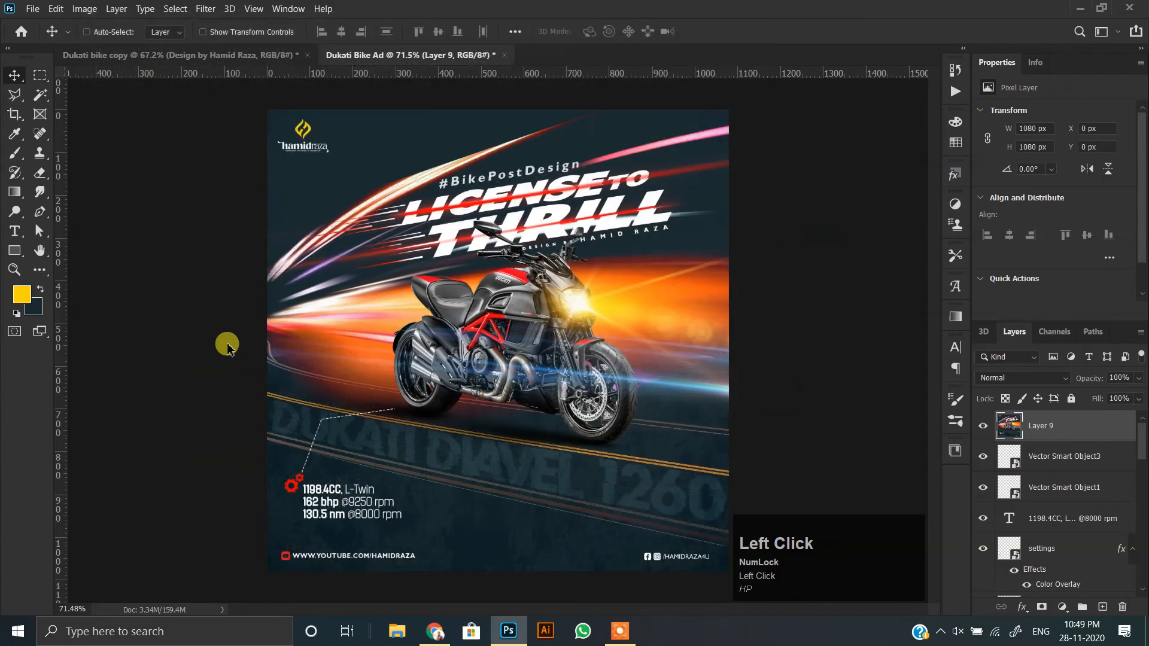
{"action": "scroll", "coordinate": [415, 359], "scroll_direction": "up", "scroll_amount": 1}
{"action": "scroll", "coordinate": [414, 359], "scroll_direction": "down", "scroll_amount": 1}
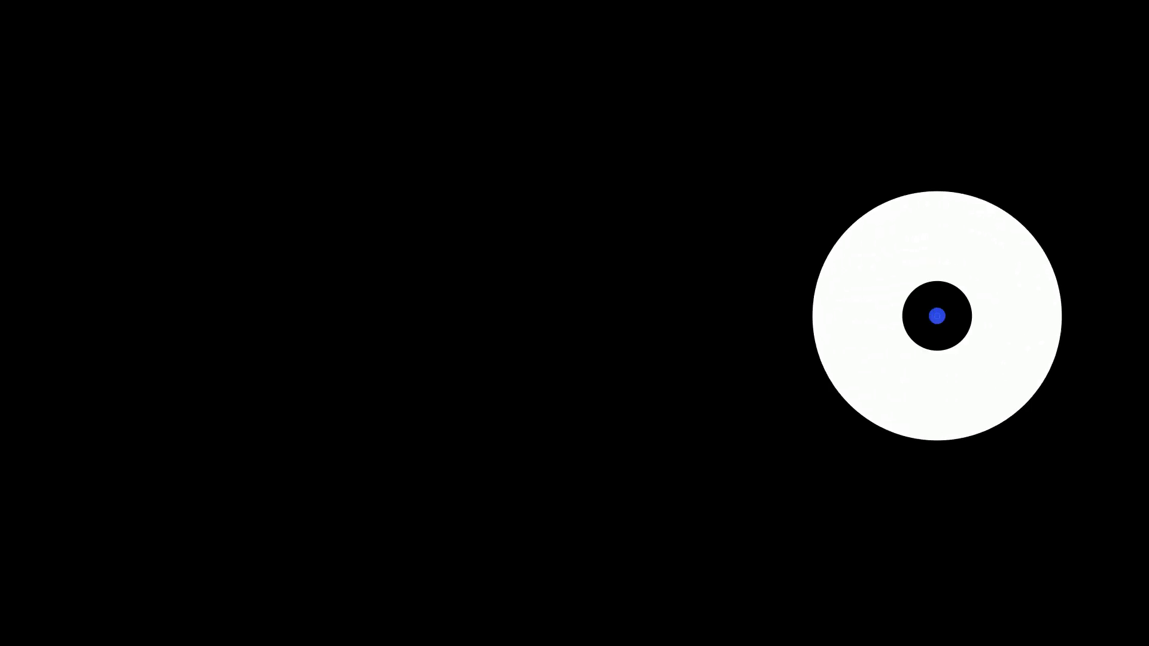